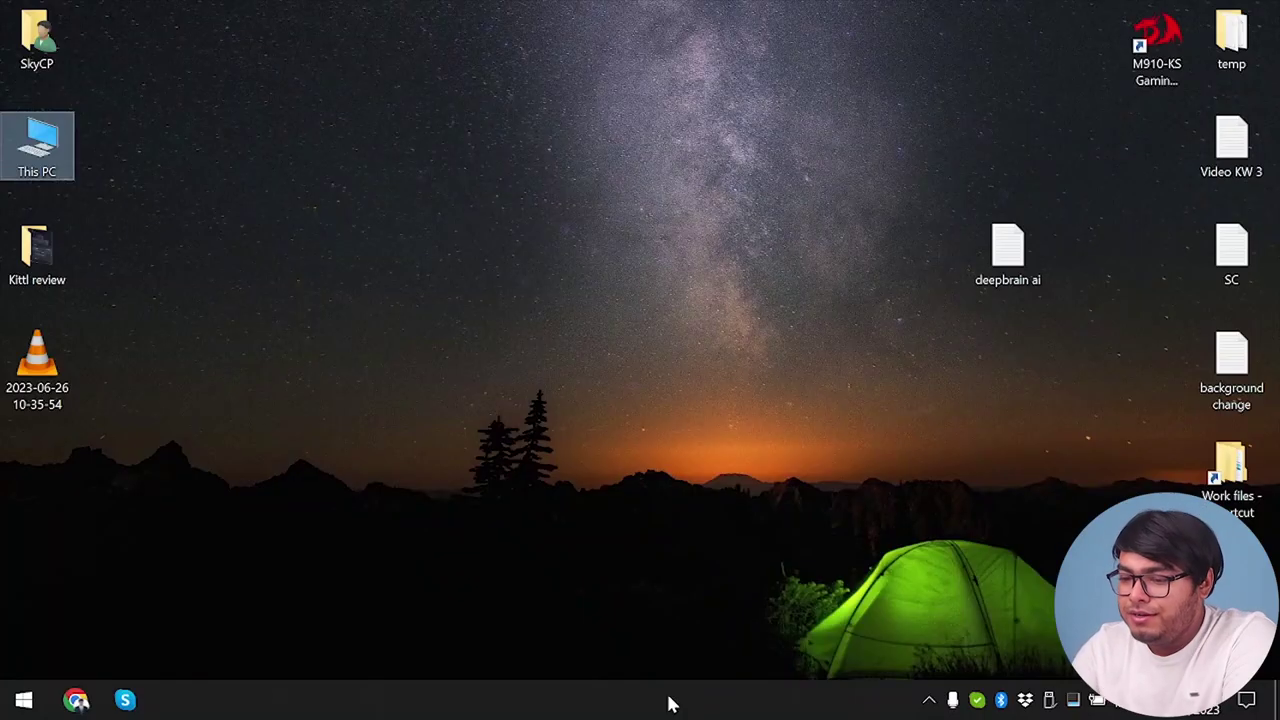
Switch to Google Chrome, search Google for "deepbrain ai" and maximize the browser window
{"action": "left_click", "coordinate": [76, 699]}
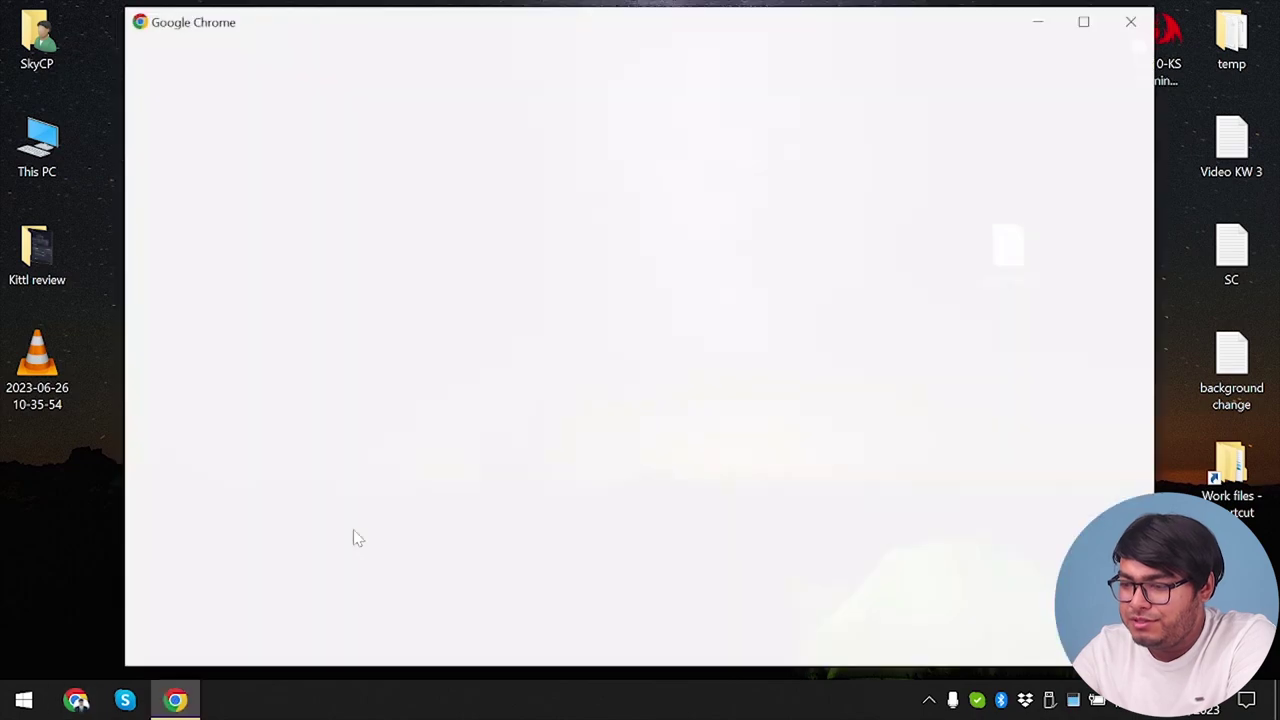
{"action": "type", "text": "dee"}
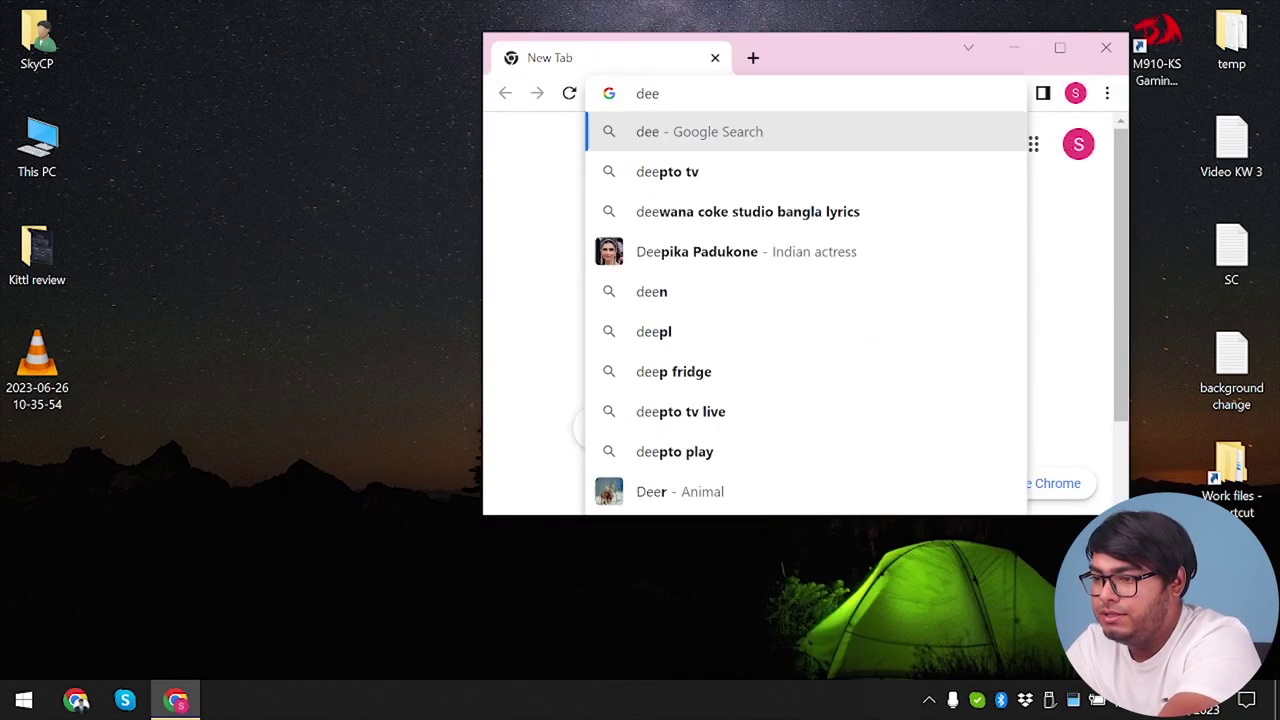
{"action": "type", "text": "pbrak"}
{"action": "key", "text": "BackSpace"}
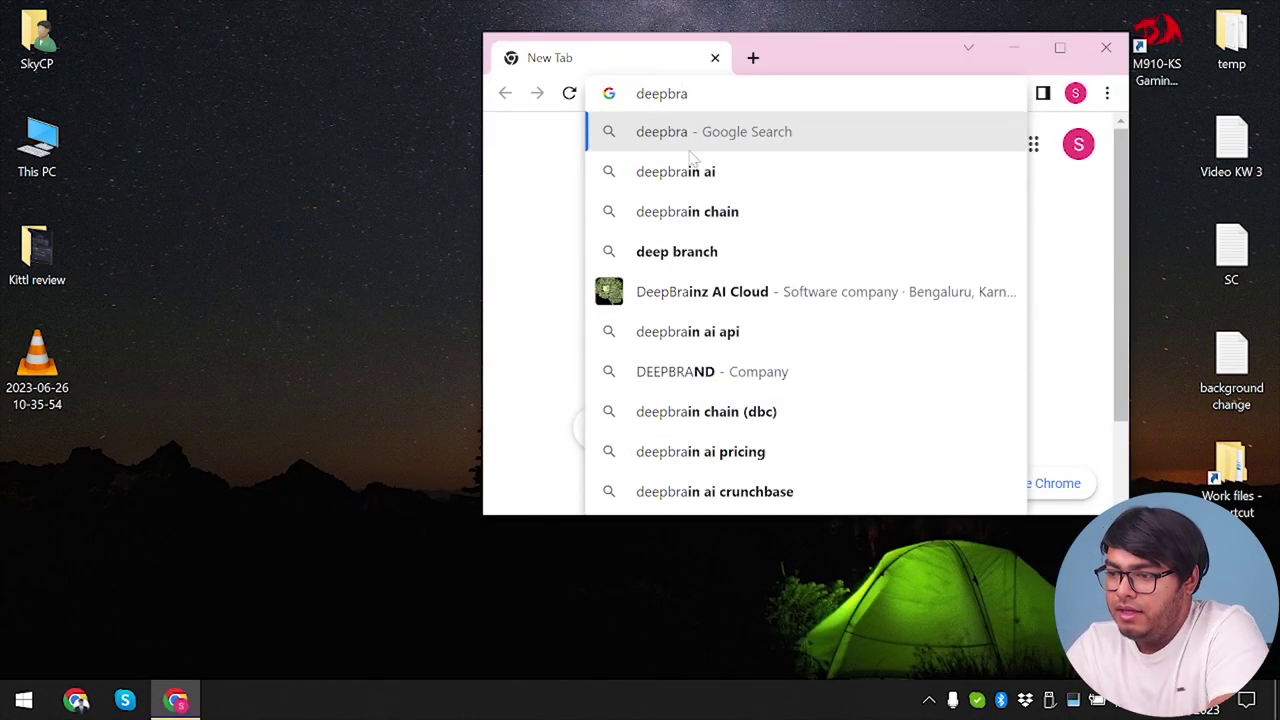
{"action": "key", "text": "Down"}
{"action": "key", "text": "Return"}
{"action": "left_click_drag", "start_coordinate": [850, 57], "coordinate": [388, 2]}
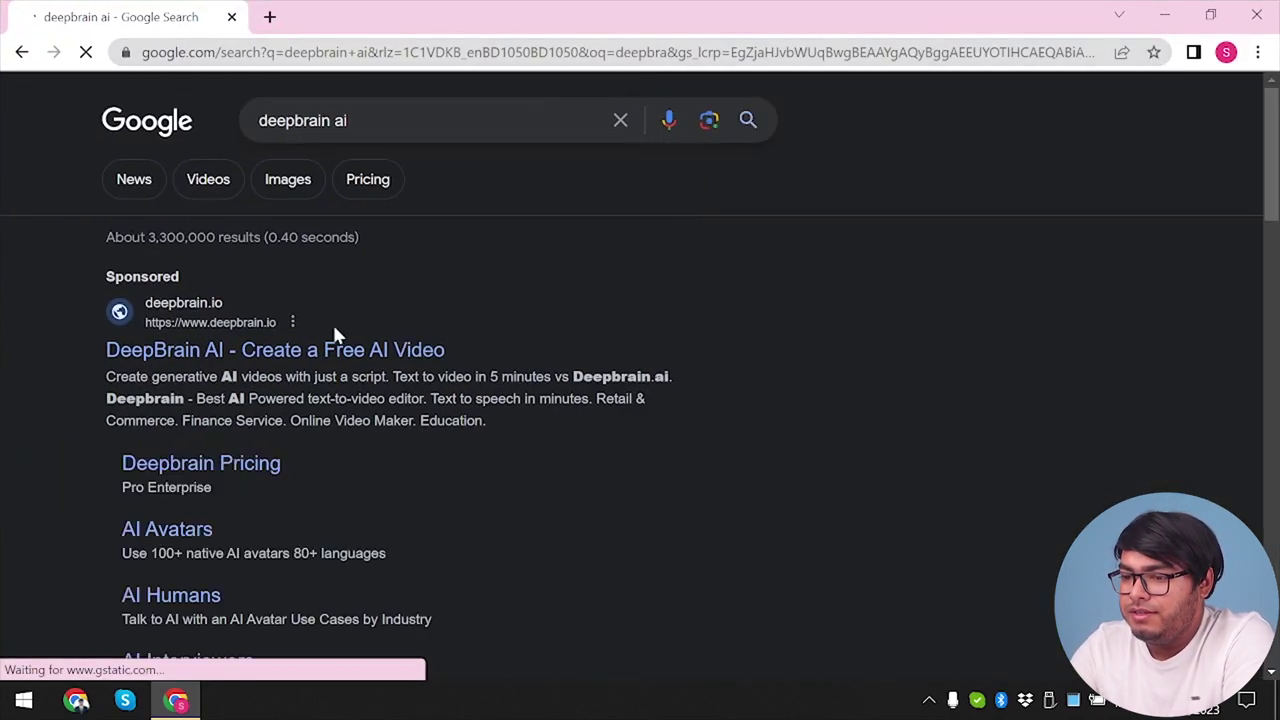
Open the sponsored DeepBrain AI search result and start creating a free AI video from its home page
{"action": "left_click", "coordinate": [380, 349]}
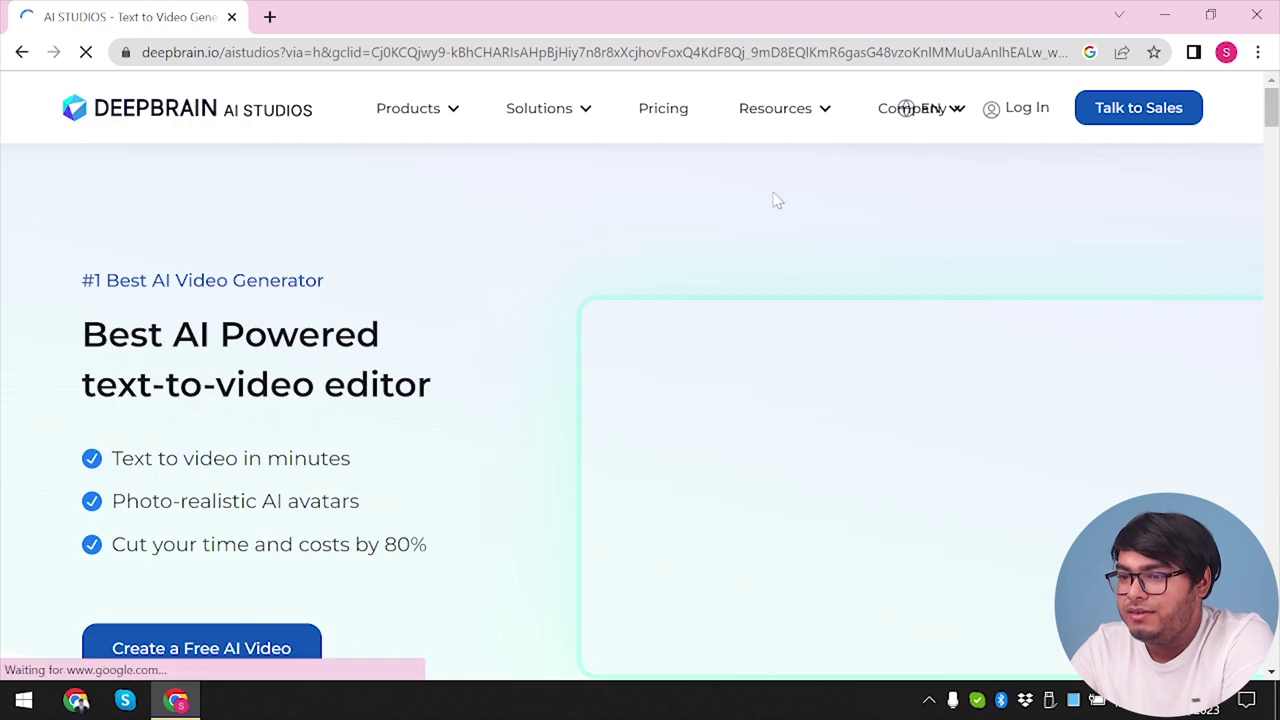
{"action": "mouse_move", "coordinate": [950, 122]}
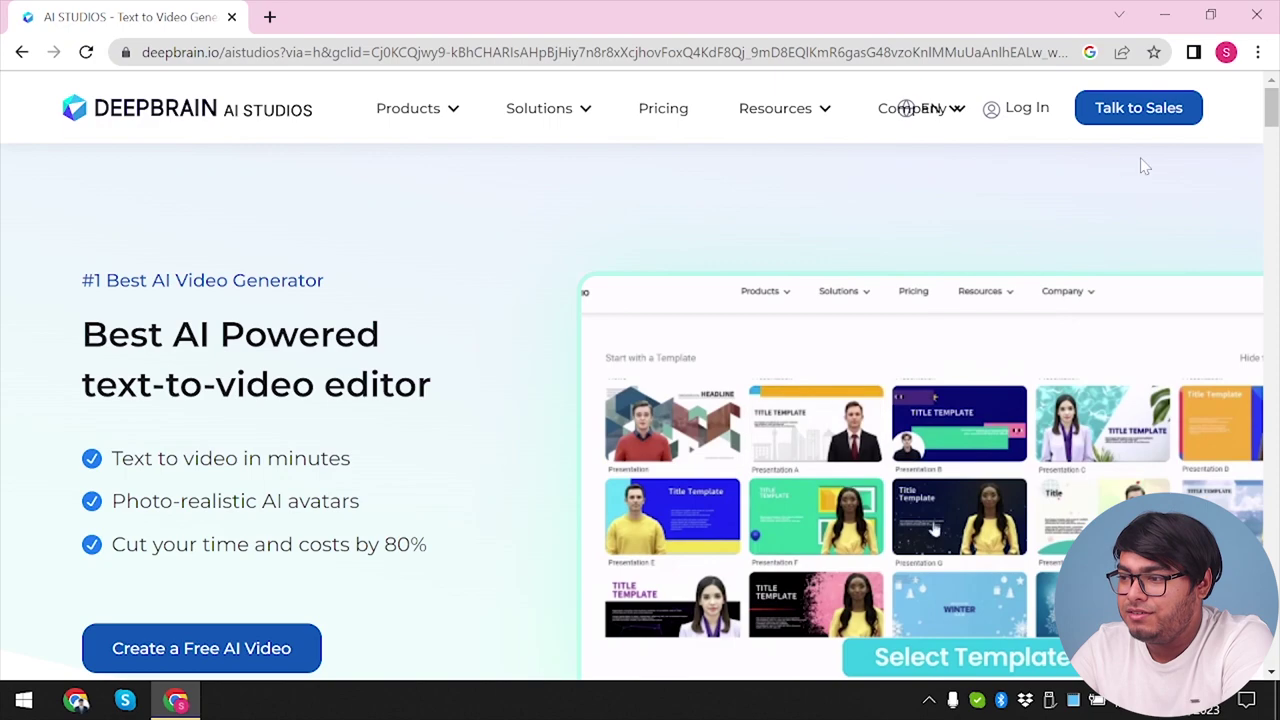
{"action": "scroll", "coordinate": [478, 420], "scroll_direction": "down", "scroll_amount": 1}
{"action": "scroll", "coordinate": [478, 420], "scroll_direction": "down", "scroll_amount": 1}
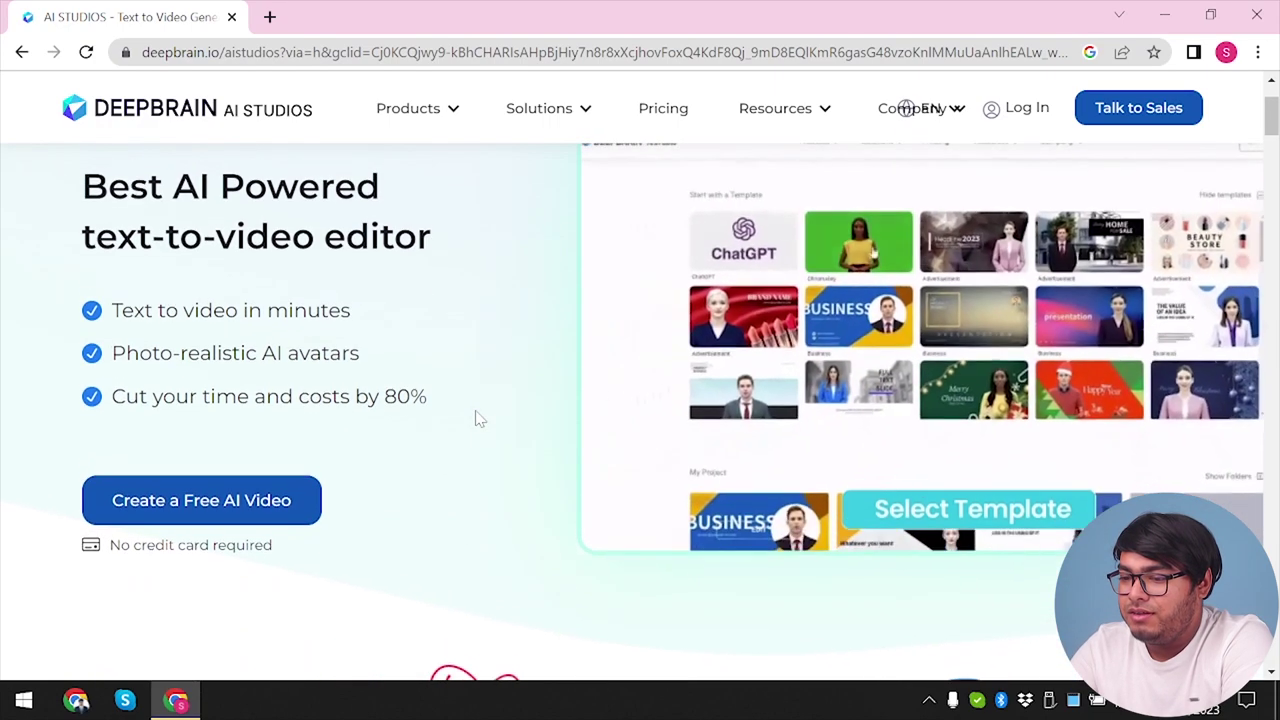
{"action": "left_click", "coordinate": [236, 522]}
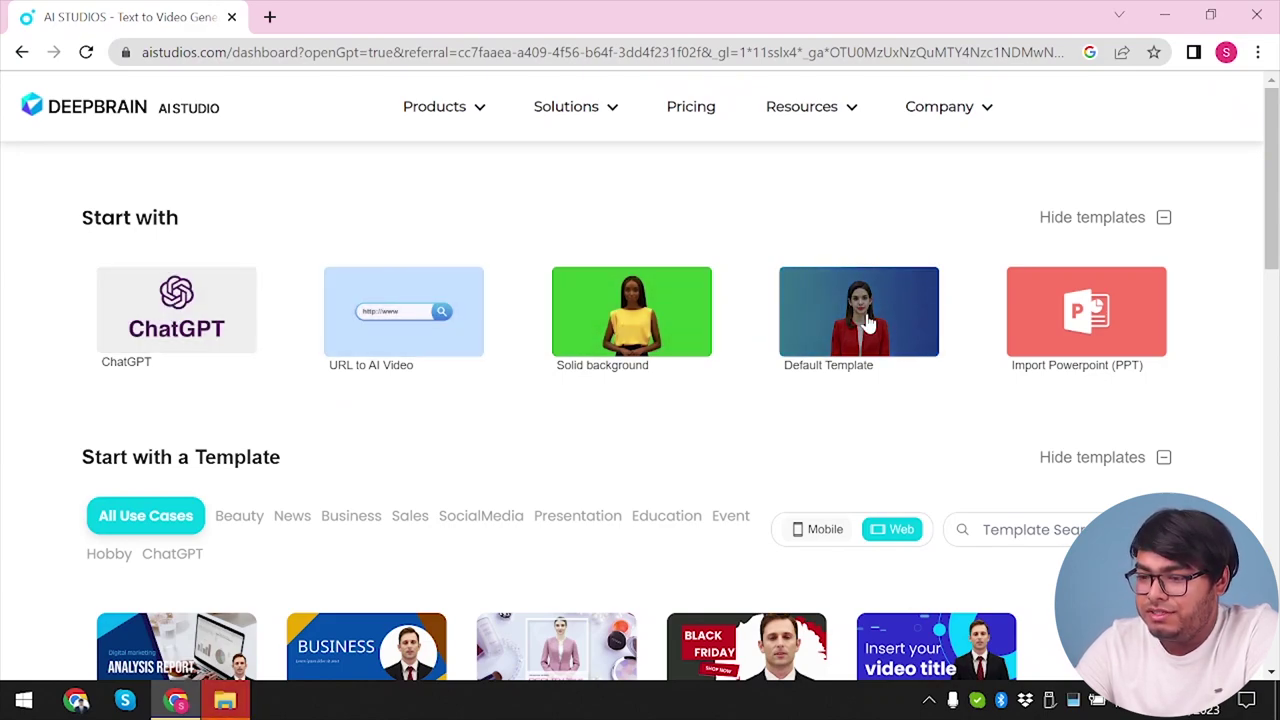
Start a new video with the ChatGPT option and enter the topic "An apple a day keeps the doctor away"
{"action": "scroll", "coordinate": [505, 514], "scroll_direction": "down", "scroll_amount": 2}
{"action": "scroll", "coordinate": [505, 514], "scroll_direction": "down", "scroll_amount": 1}
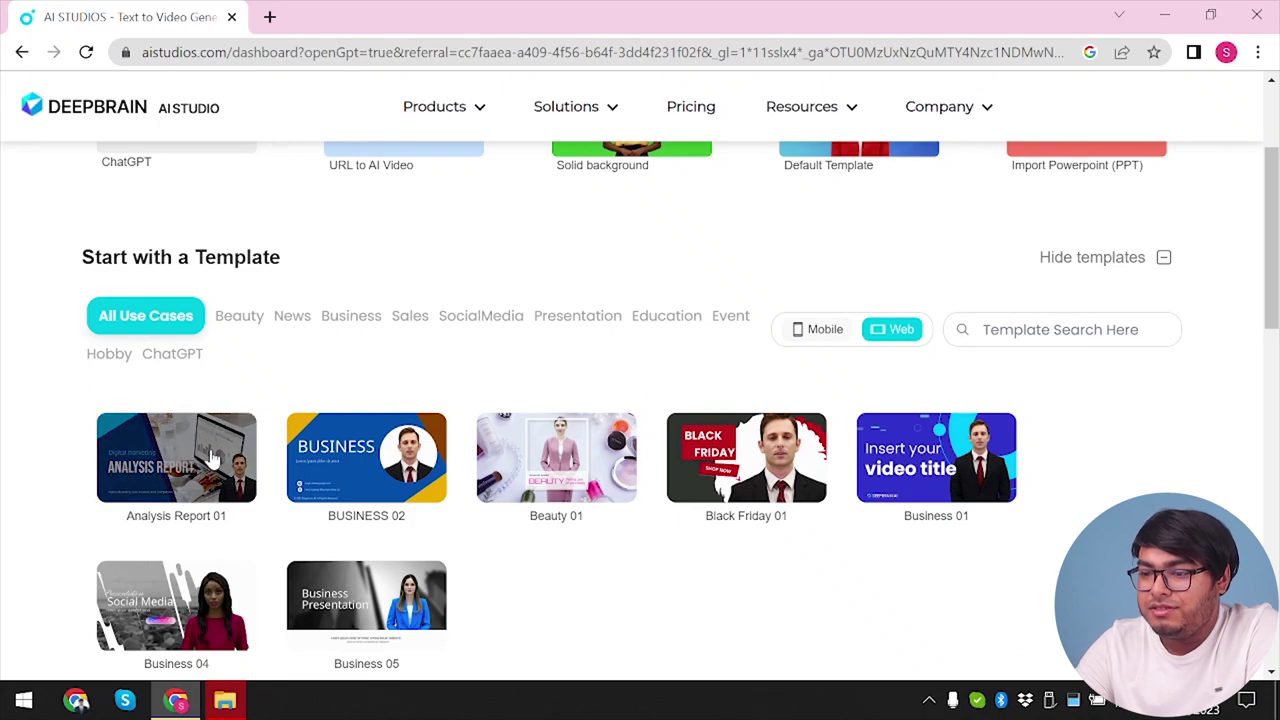
{"action": "scroll", "coordinate": [703, 397], "scroll_direction": "up", "scroll_amount": 3}
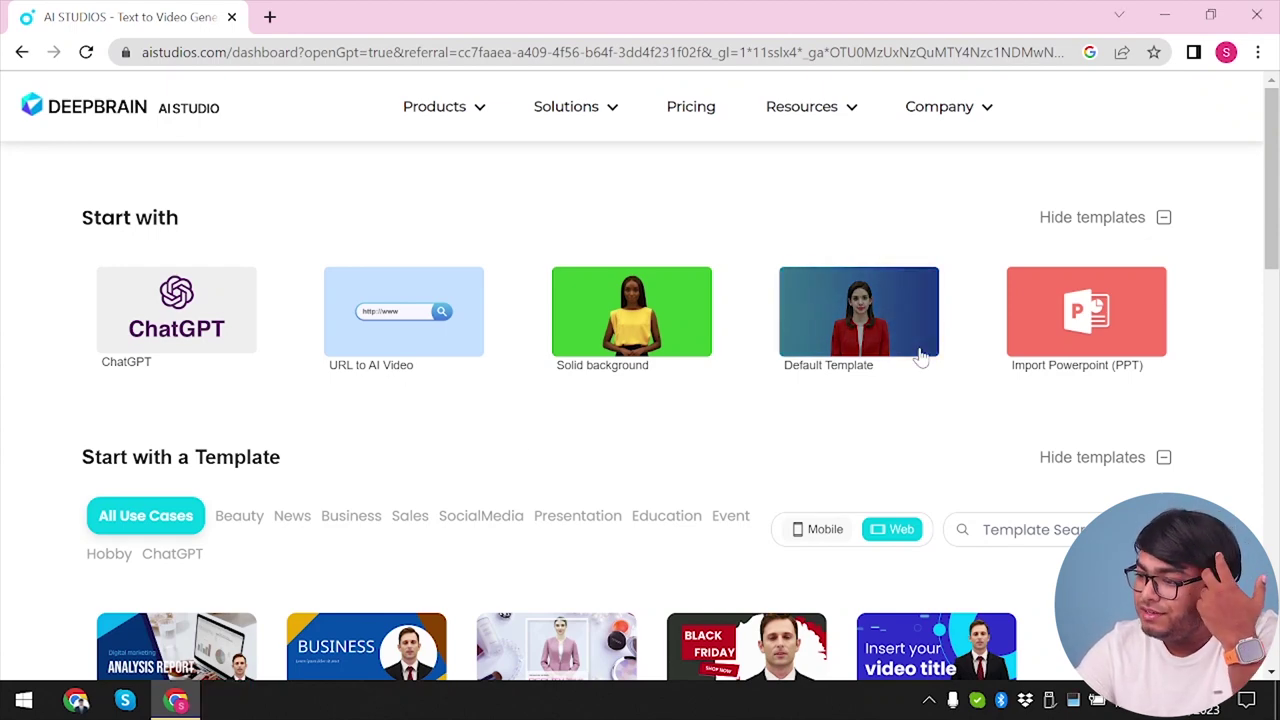
{"action": "scroll", "coordinate": [940, 536], "scroll_direction": "down", "scroll_amount": 8}
{"action": "scroll", "coordinate": [535, 280], "scroll_direction": "up", "scroll_amount": 8}
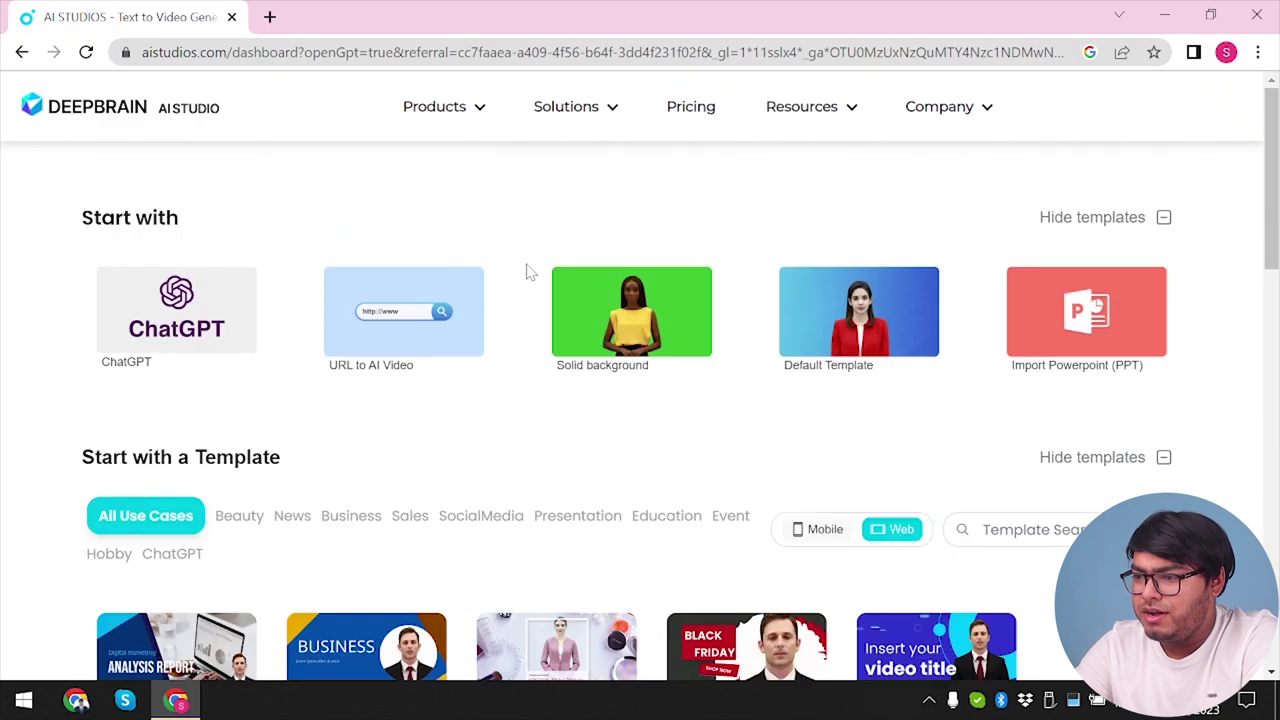
{"action": "left_click", "coordinate": [205, 320]}
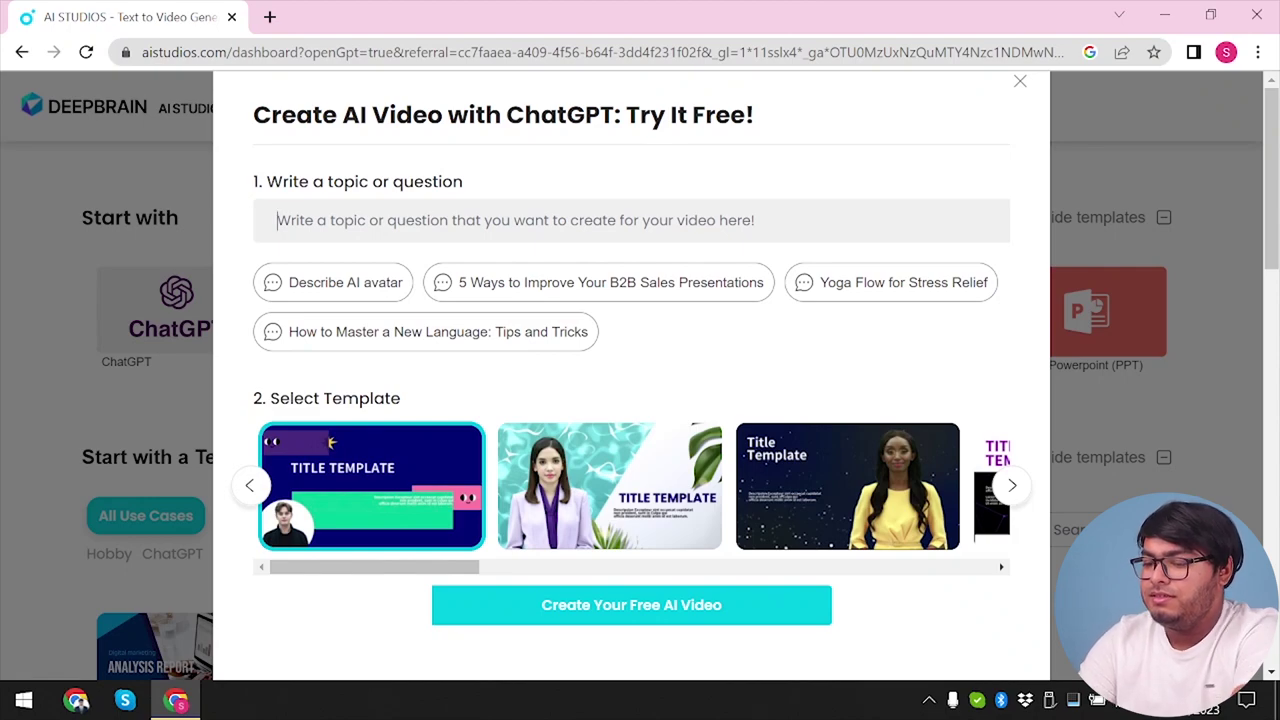
{"action": "type", "text": "An"}
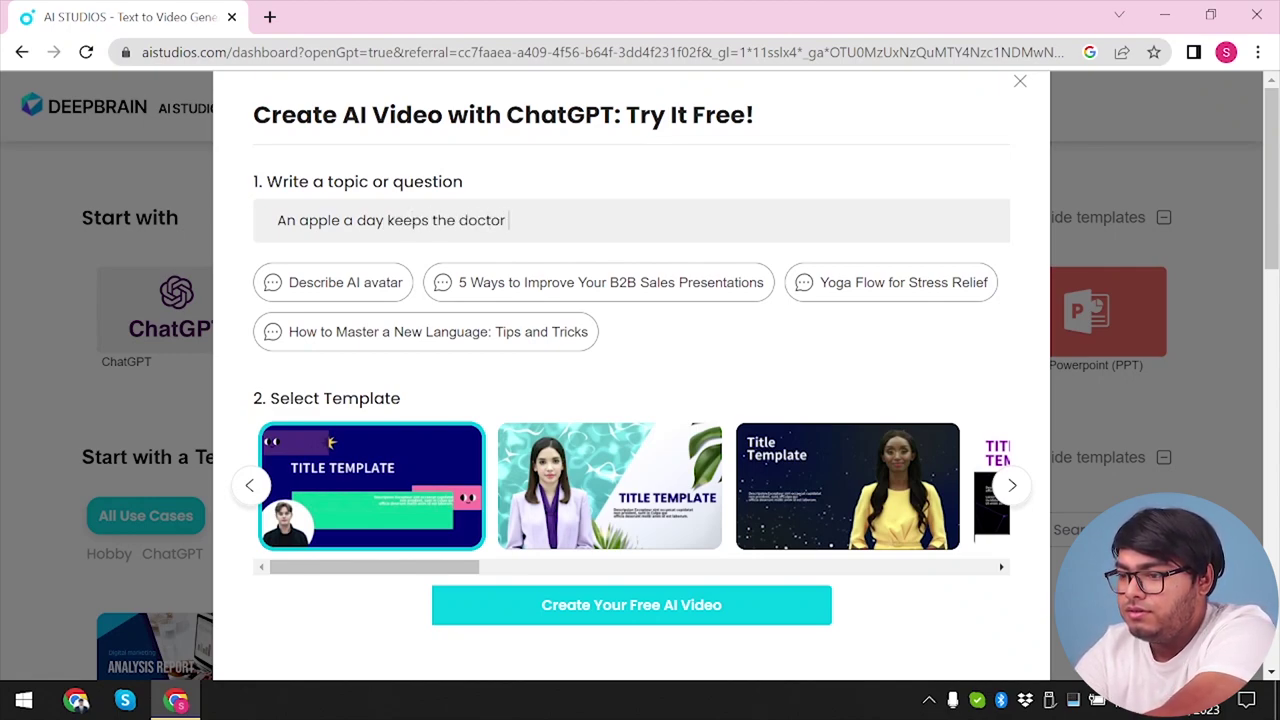
{"action": "type", "text": "apple a day keeps the doctor away"}
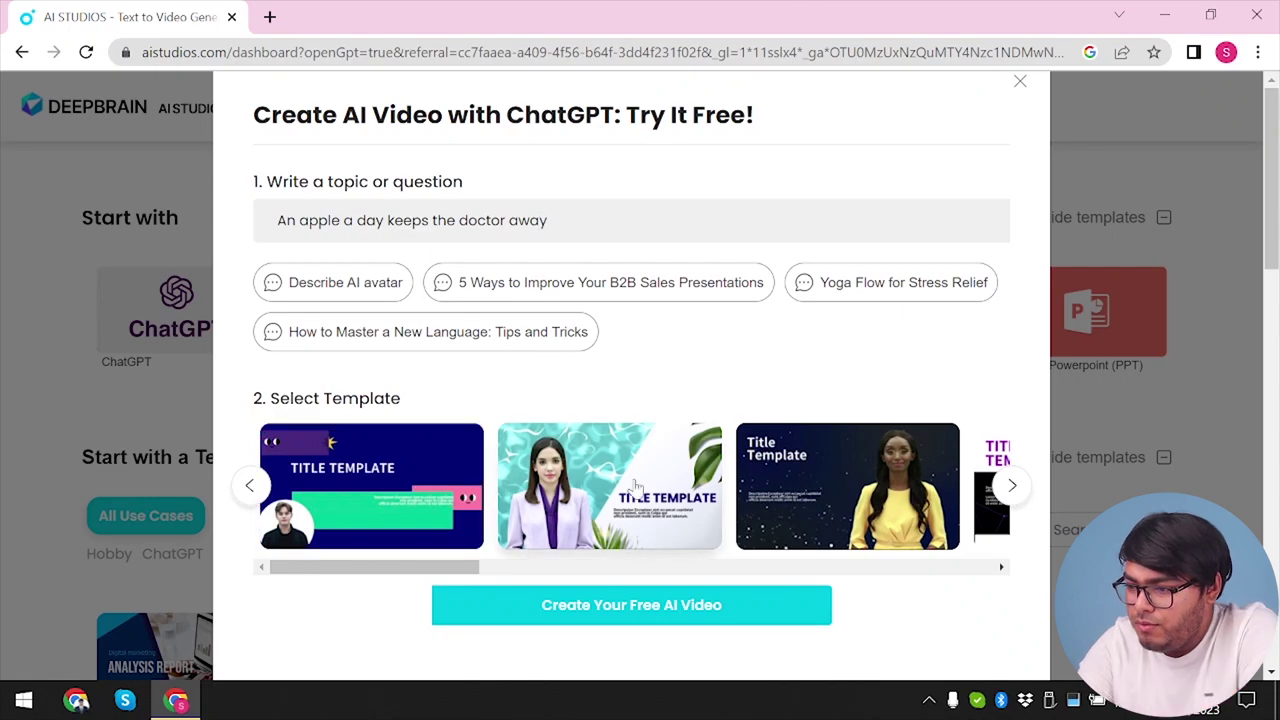
Generate the free AI video using the black template with pink paint splatter, and dismiss the Export tip in the editor
{"action": "scroll", "coordinate": [720, 486], "scroll_direction": "right", "scroll_amount": 4}
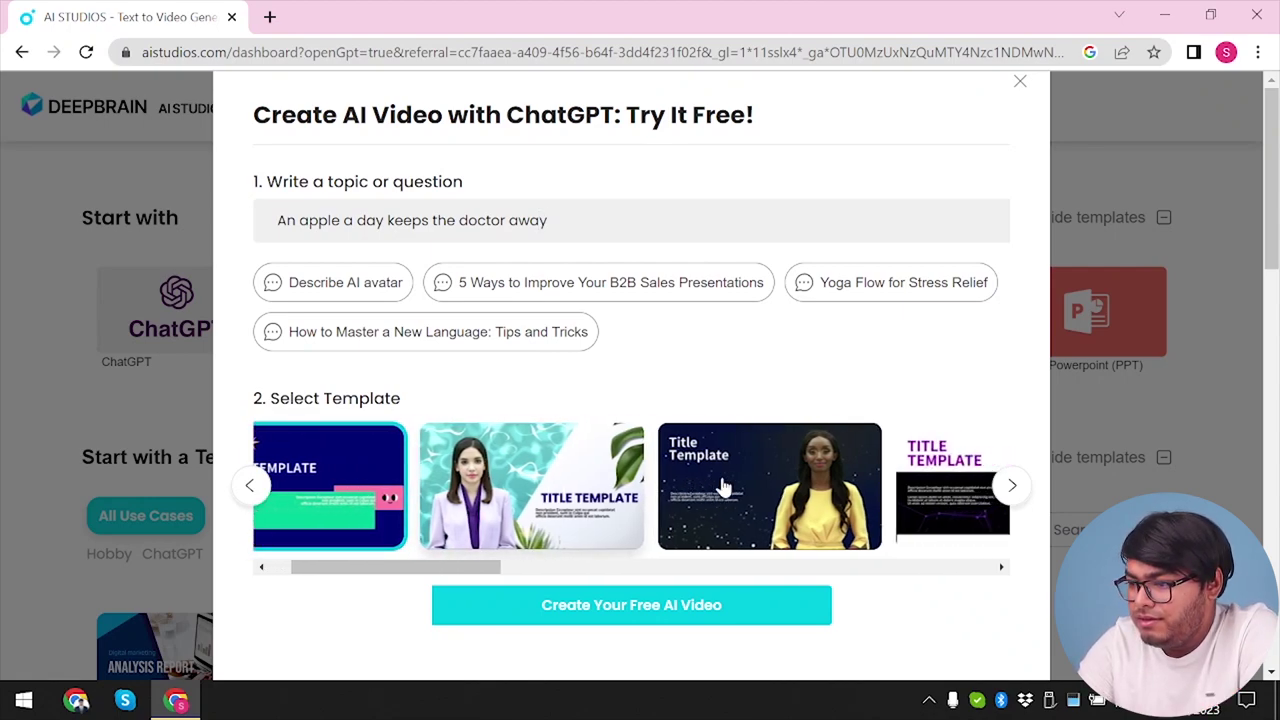
{"action": "scroll", "coordinate": [724, 486], "scroll_direction": "right", "scroll_amount": 3}
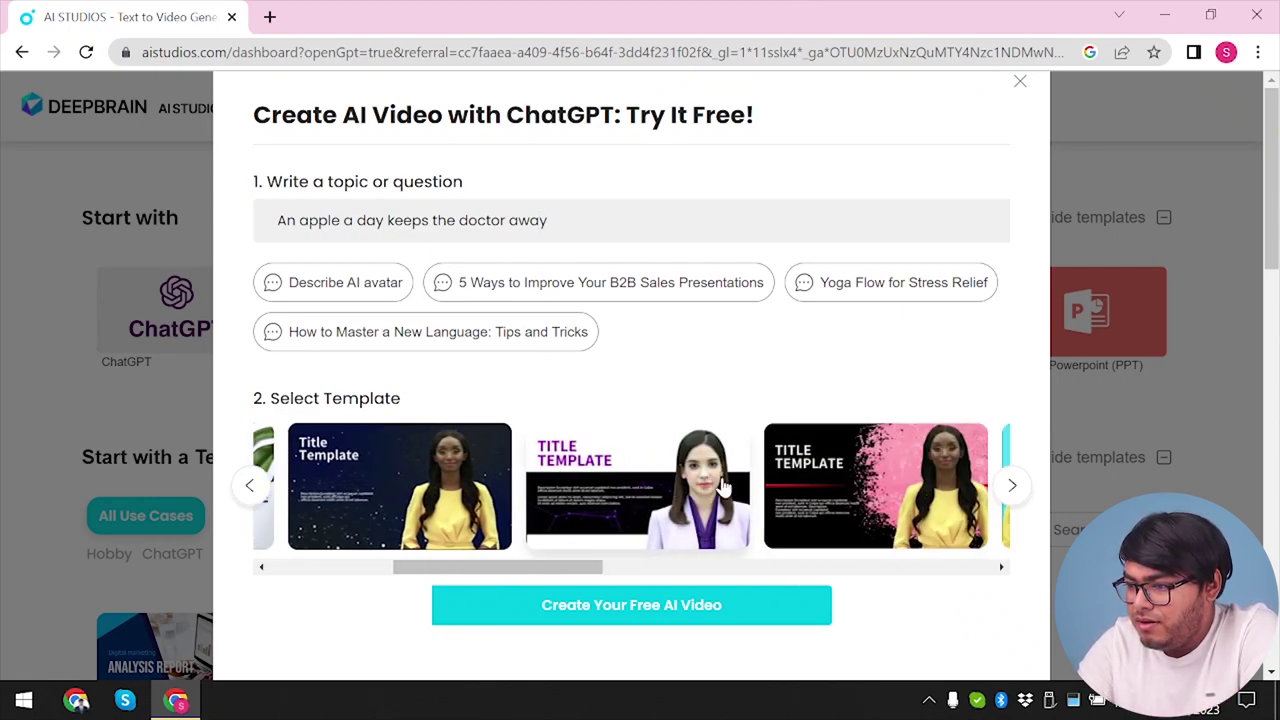
{"action": "left_click", "coordinate": [665, 492]}
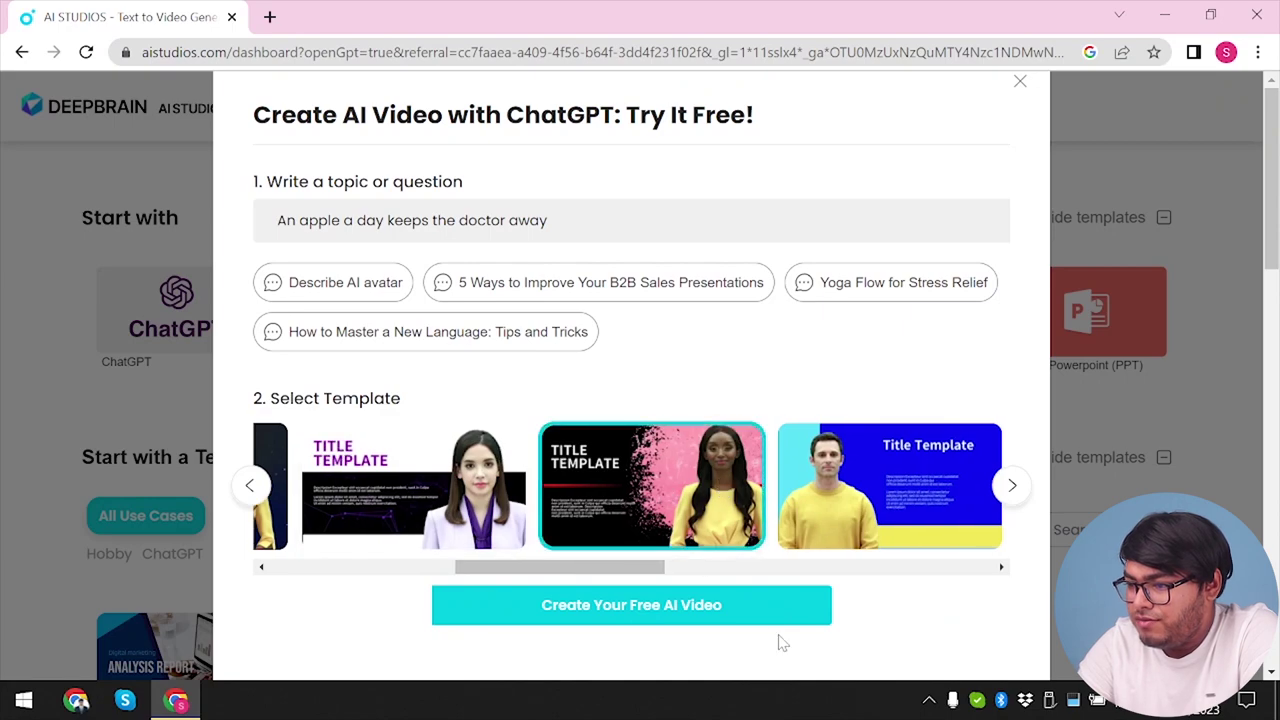
{"action": "left_click", "coordinate": [710, 606]}
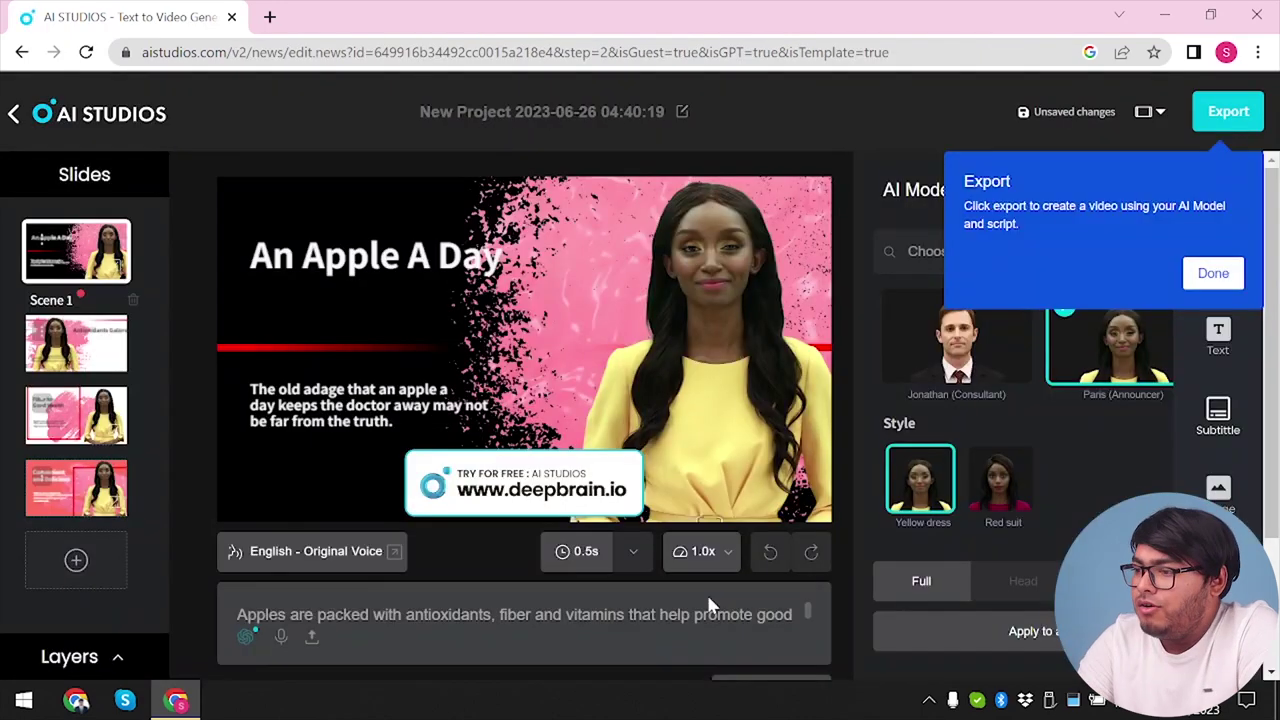
{"action": "left_click", "coordinate": [1213, 273]}
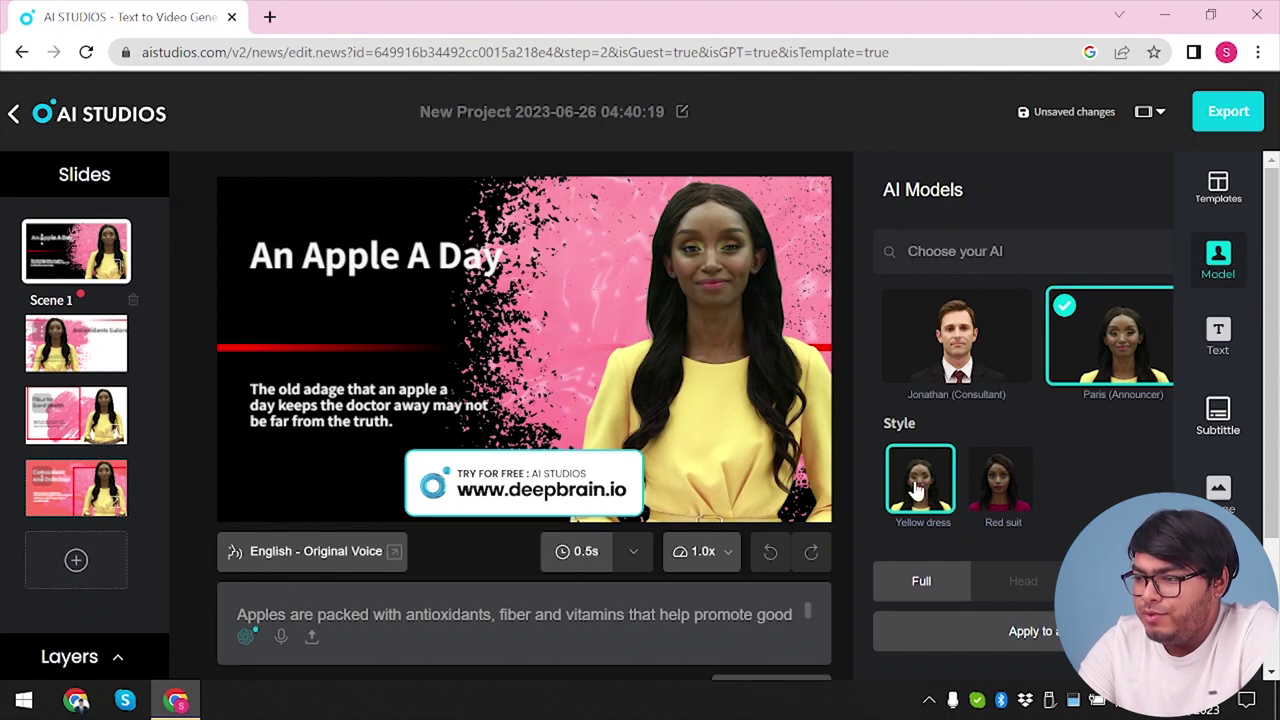
Compare the Paris (Announcer) model's two outfits on Scene 1 and set the style to Red suit
{"action": "scroll", "coordinate": [1129, 357], "scroll_direction": "right", "scroll_amount": 2}
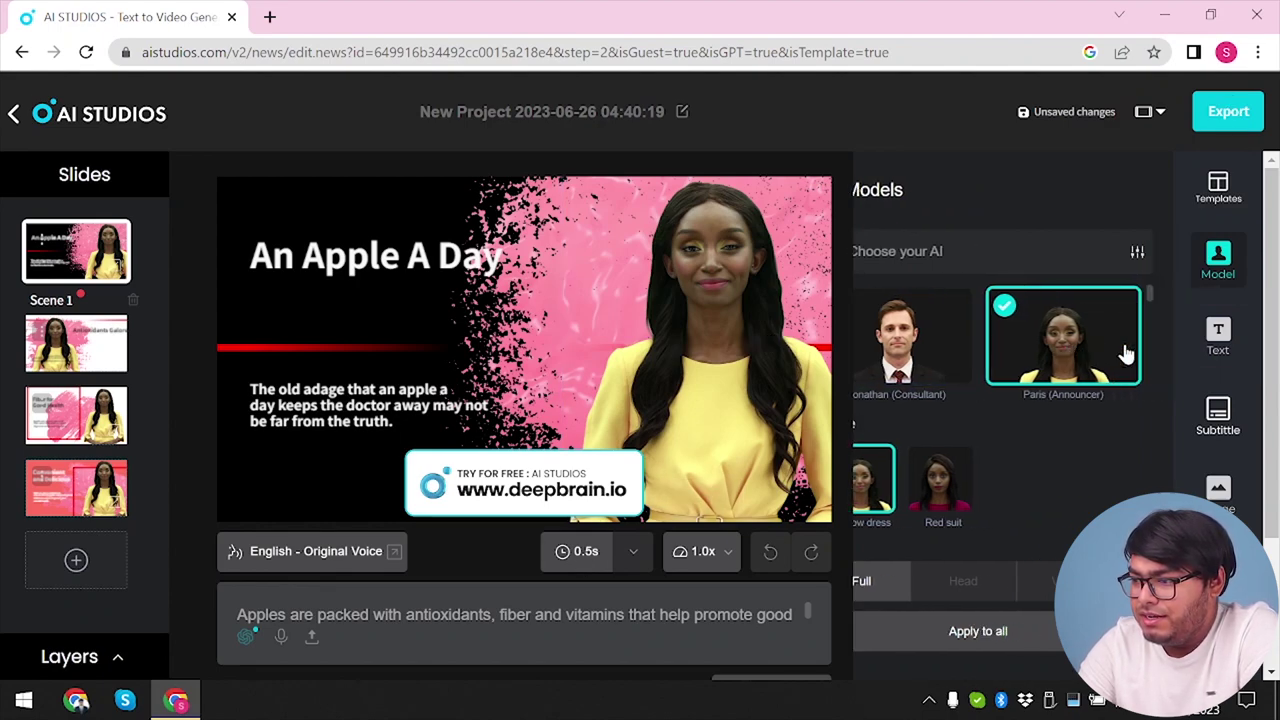
{"action": "scroll", "coordinate": [1100, 360], "scroll_direction": "left", "scroll_amount": 2}
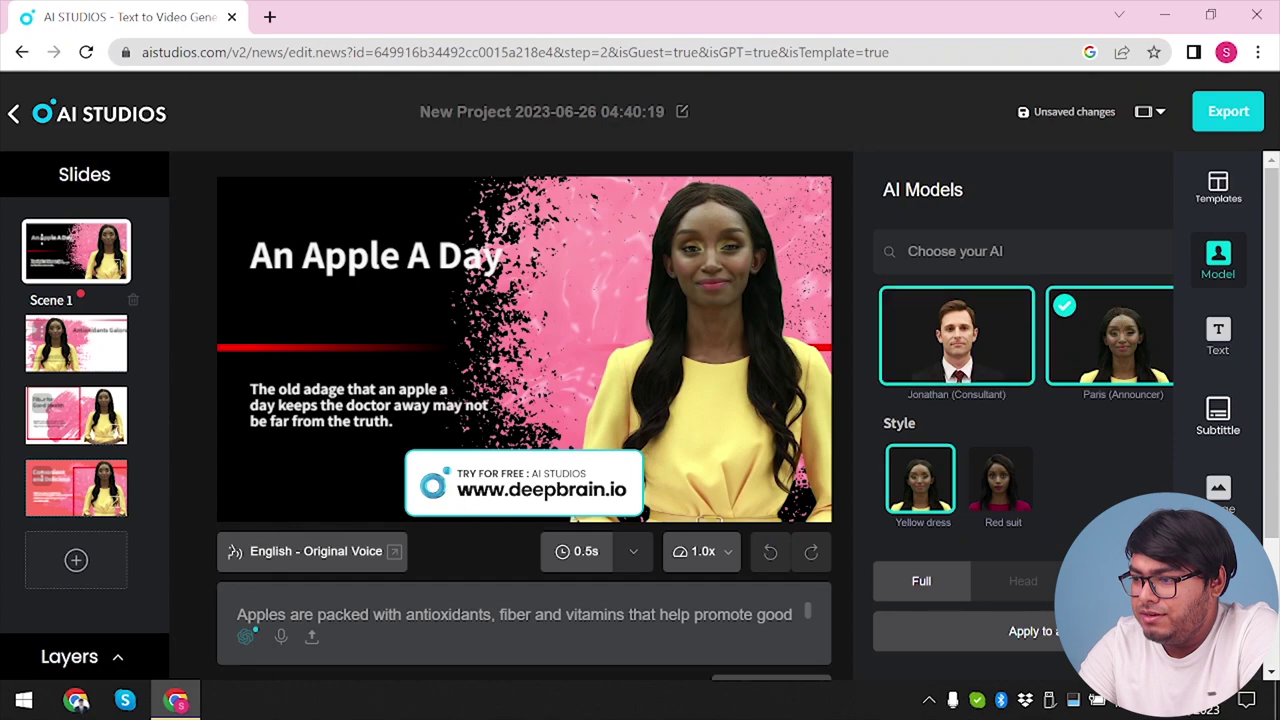
{"action": "left_click", "coordinate": [1000, 478]}
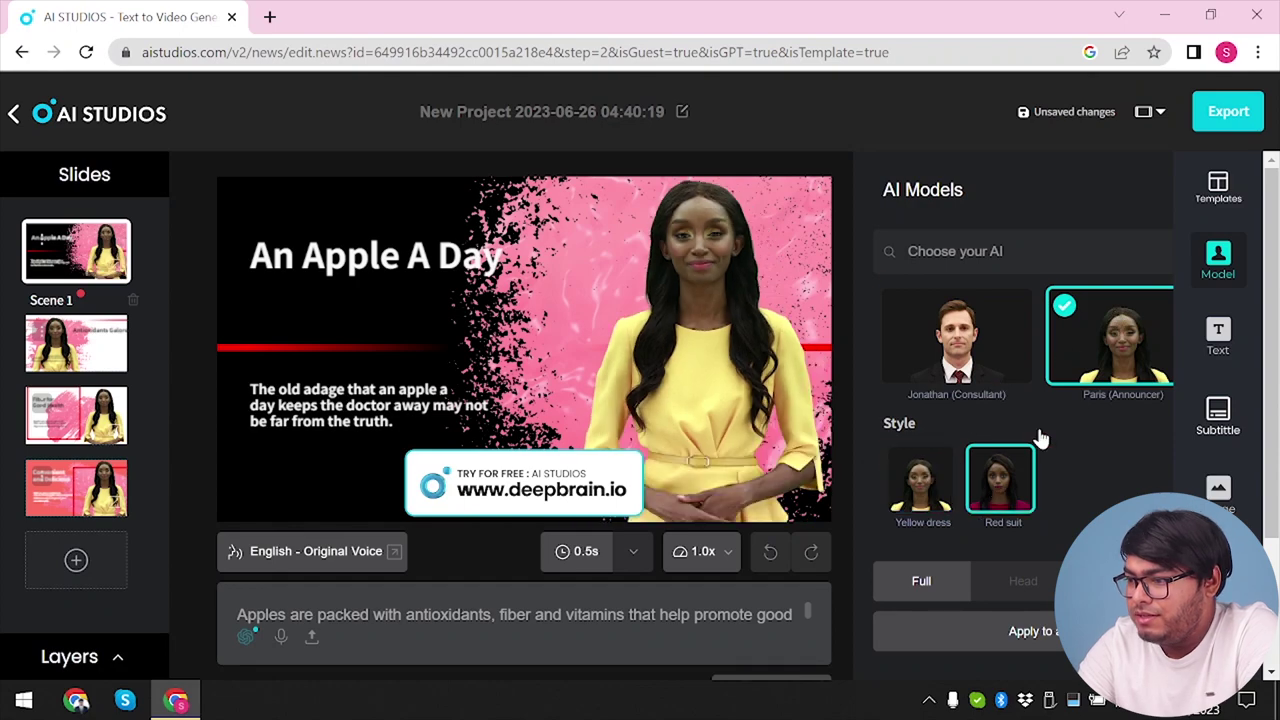
{"action": "left_click", "coordinate": [930, 492]}
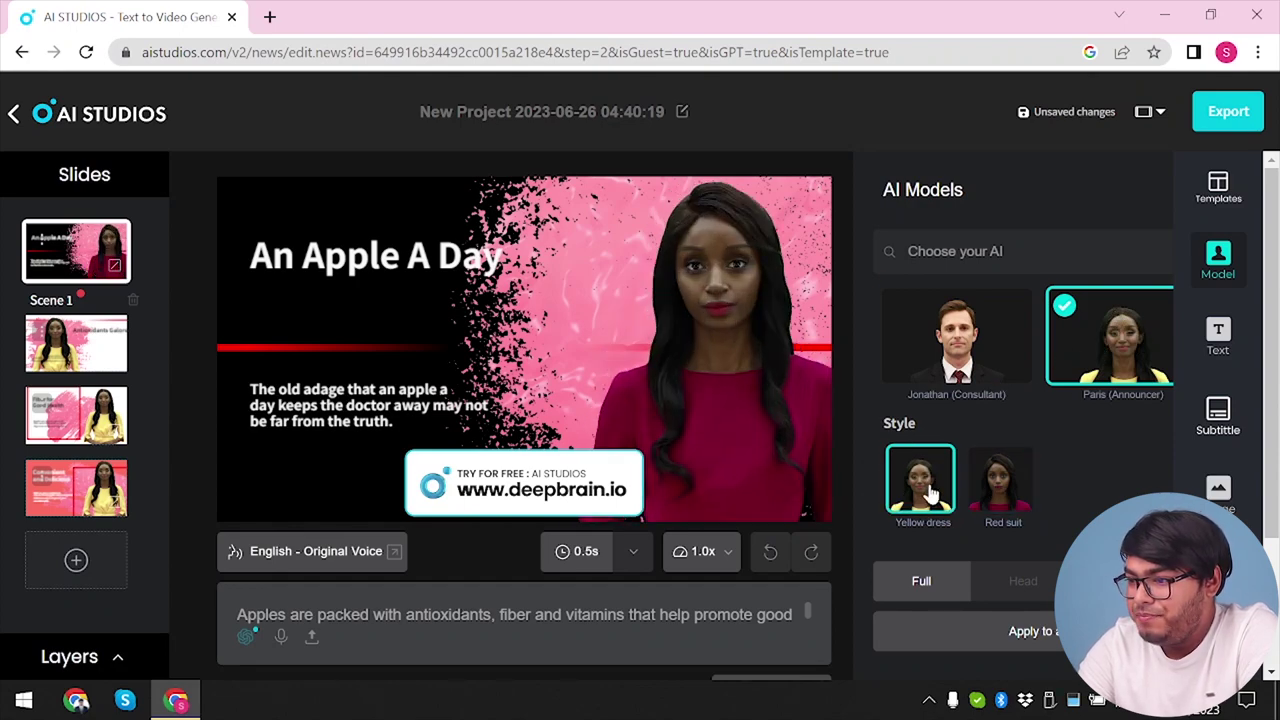
{"action": "left_click", "coordinate": [1007, 487]}
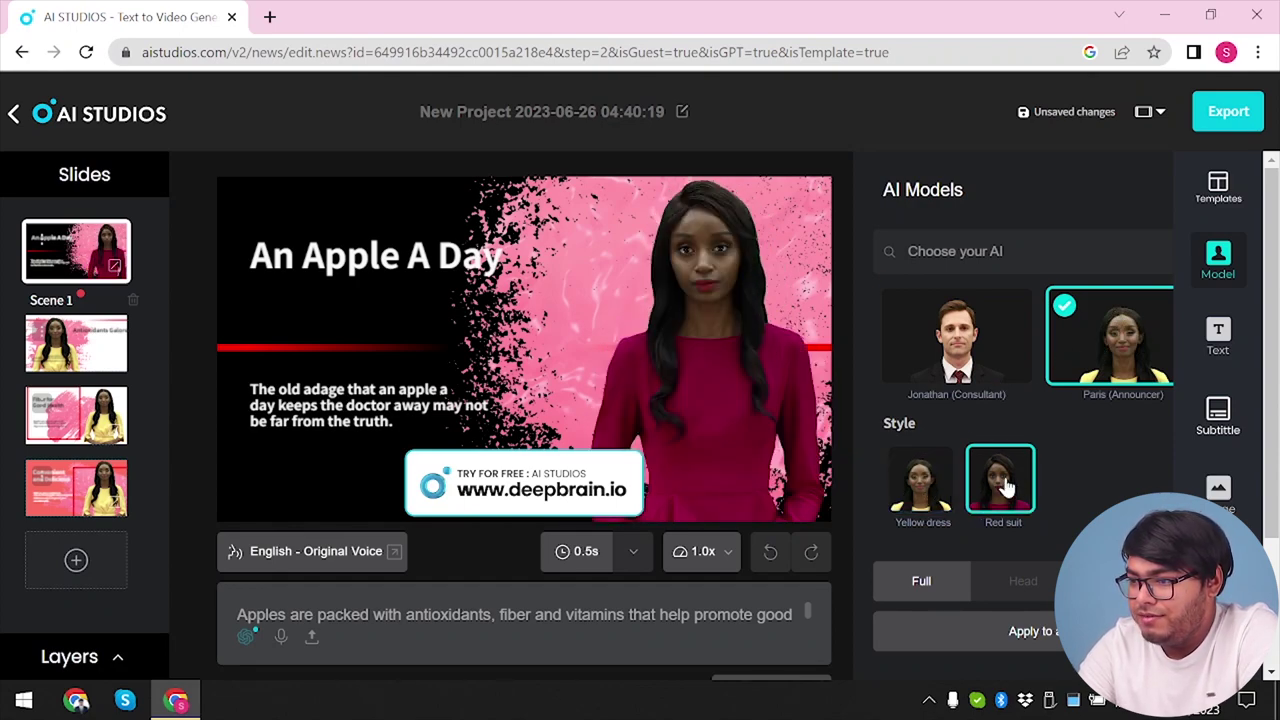
{"action": "left_click", "coordinate": [928, 493]}
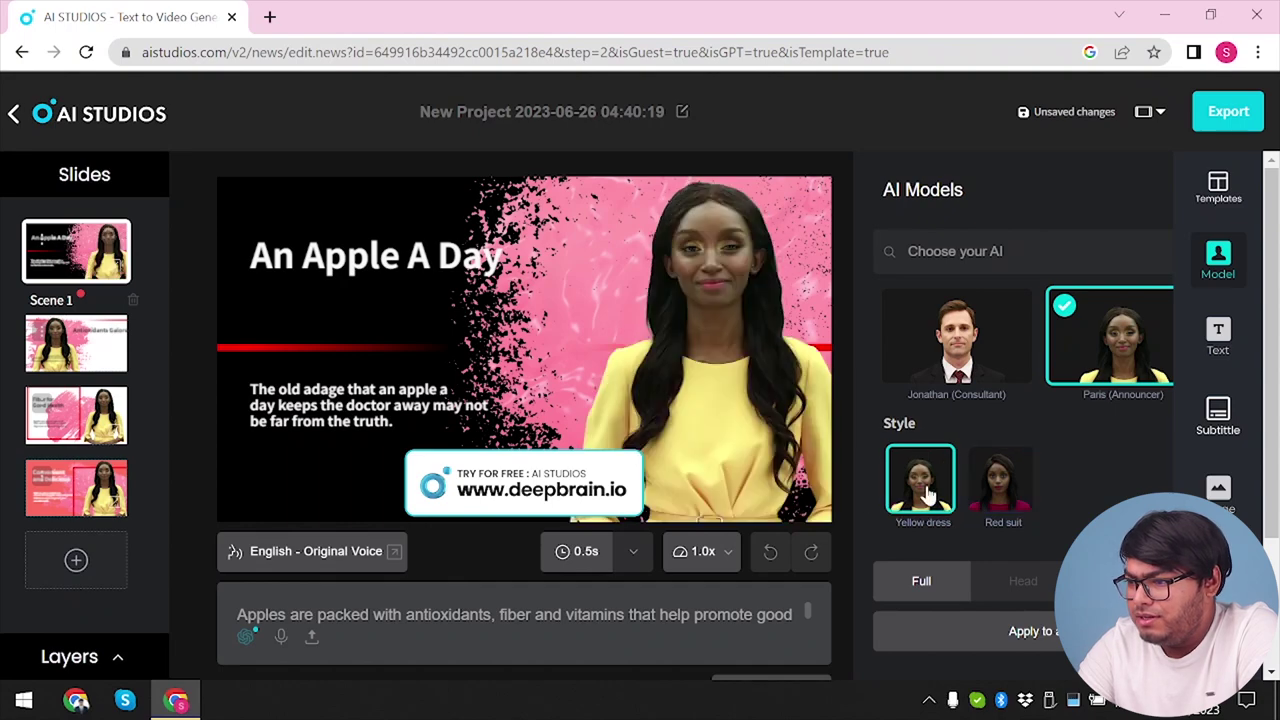
{"action": "left_click", "coordinate": [994, 485]}
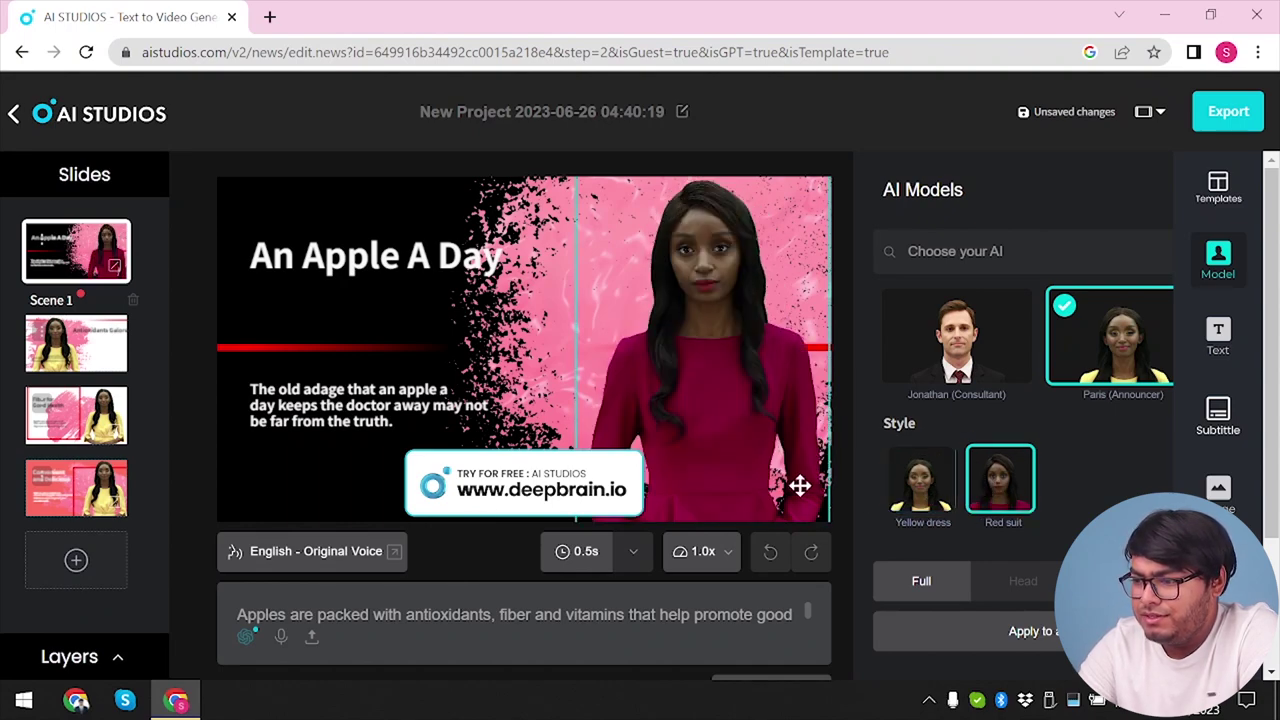
Review the Scene 1 narration script and replace it with "This is just a test."
{"action": "scroll", "coordinate": [500, 620], "scroll_direction": "down", "scroll_amount": 2}
{"action": "scroll", "coordinate": [500, 620], "scroll_direction": "up", "scroll_amount": 1}
{"action": "scroll", "coordinate": [520, 620], "scroll_direction": "down", "scroll_amount": 1}
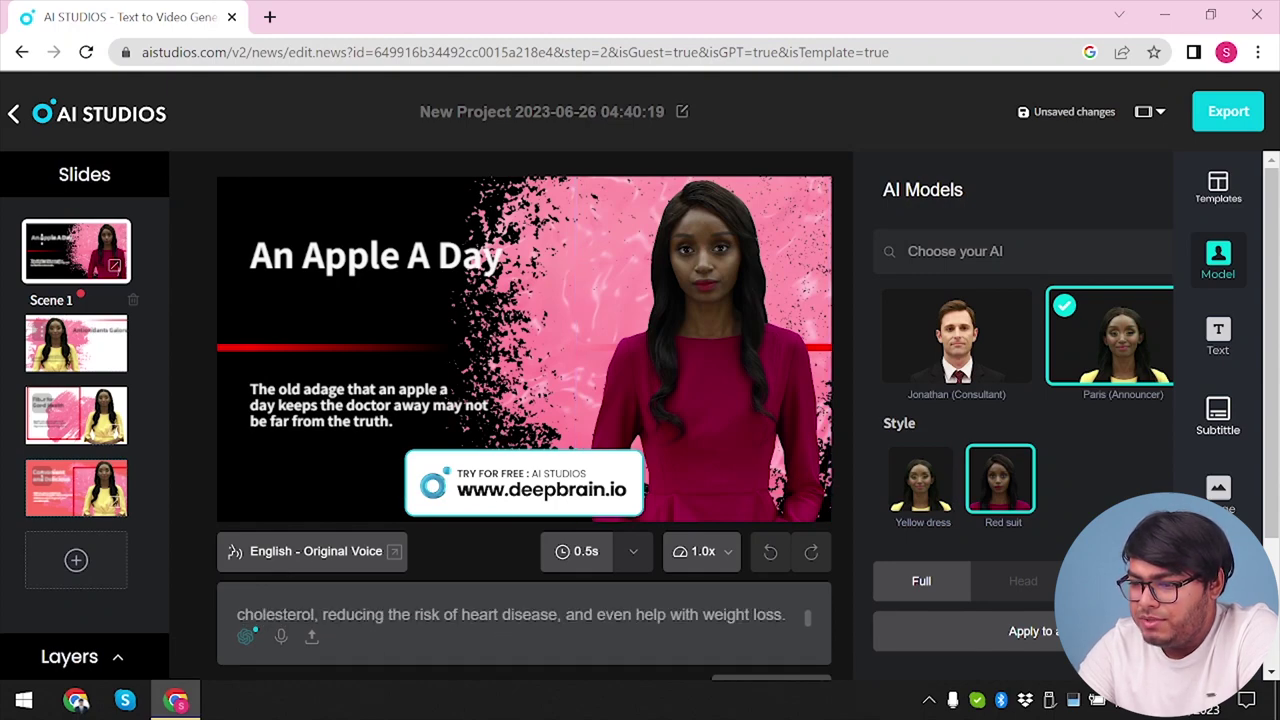
{"action": "scroll", "coordinate": [520, 620], "scroll_direction": "up", "scroll_amount": 2}
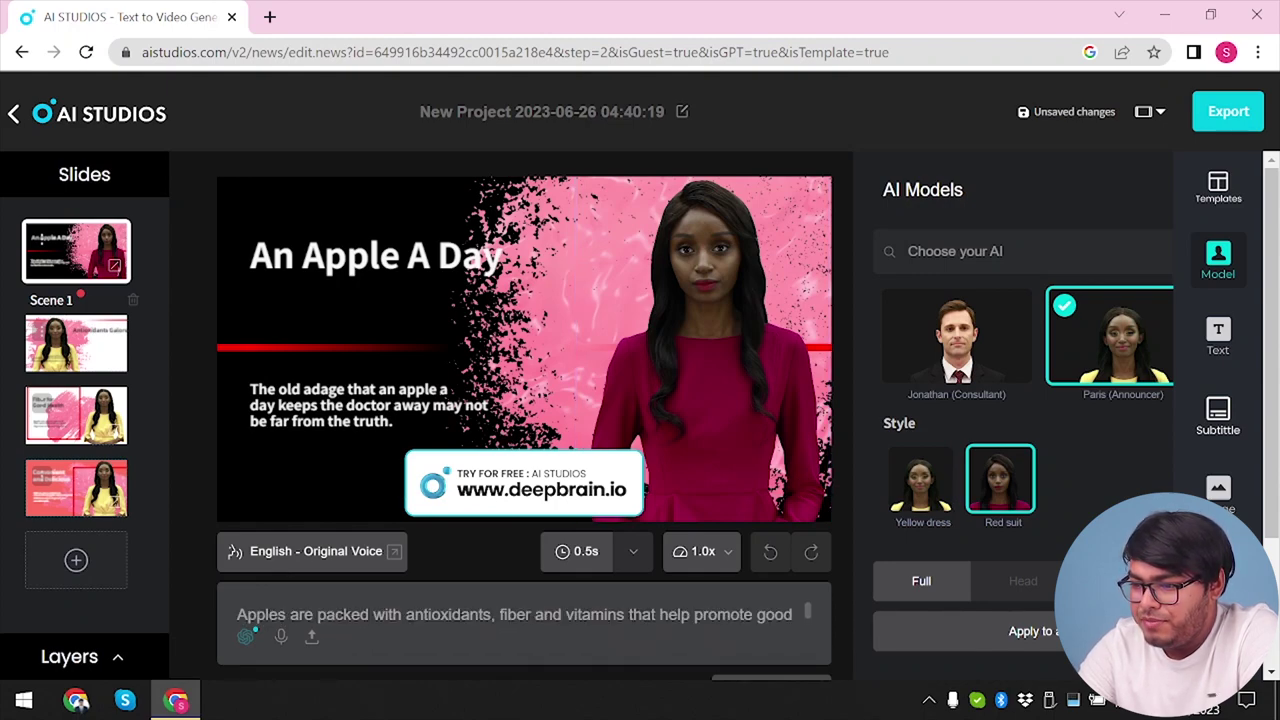
{"action": "scroll", "coordinate": [520, 620], "scroll_direction": "down", "scroll_amount": 1}
{"action": "scroll", "coordinate": [520, 620], "scroll_direction": "up", "scroll_amount": 1}
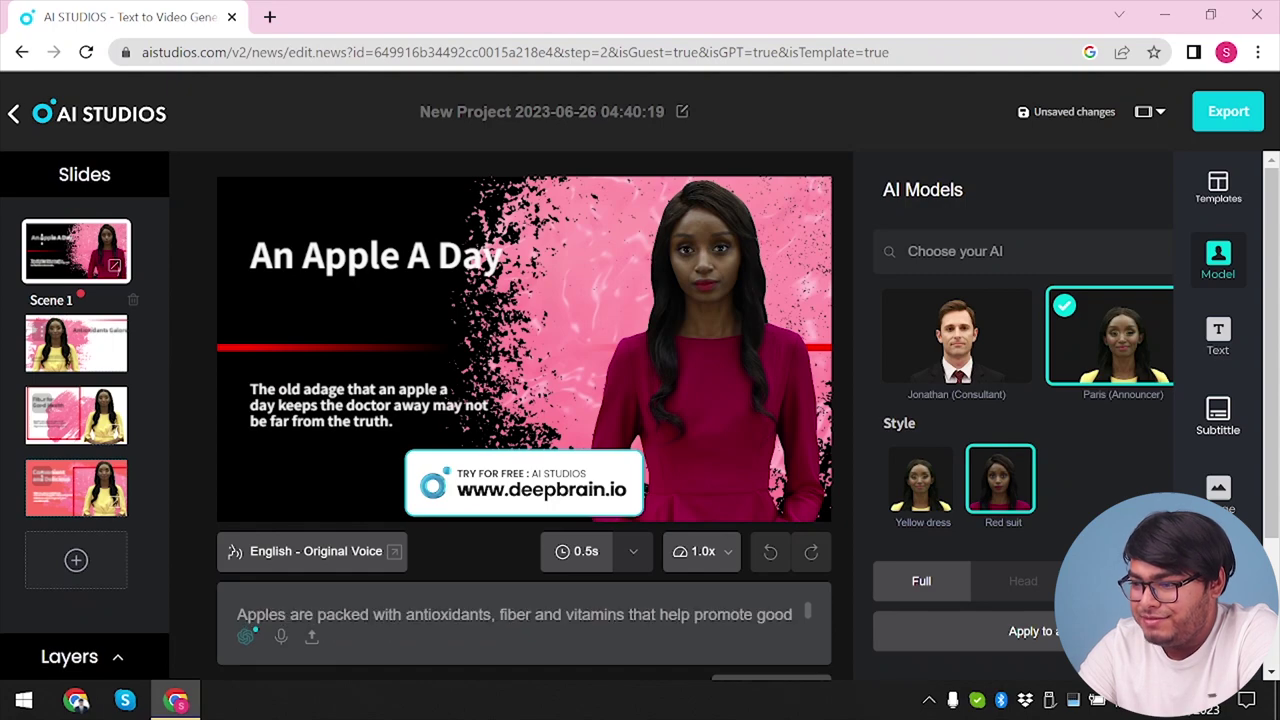
{"action": "scroll", "coordinate": [520, 620], "scroll_direction": "down", "scroll_amount": 1}
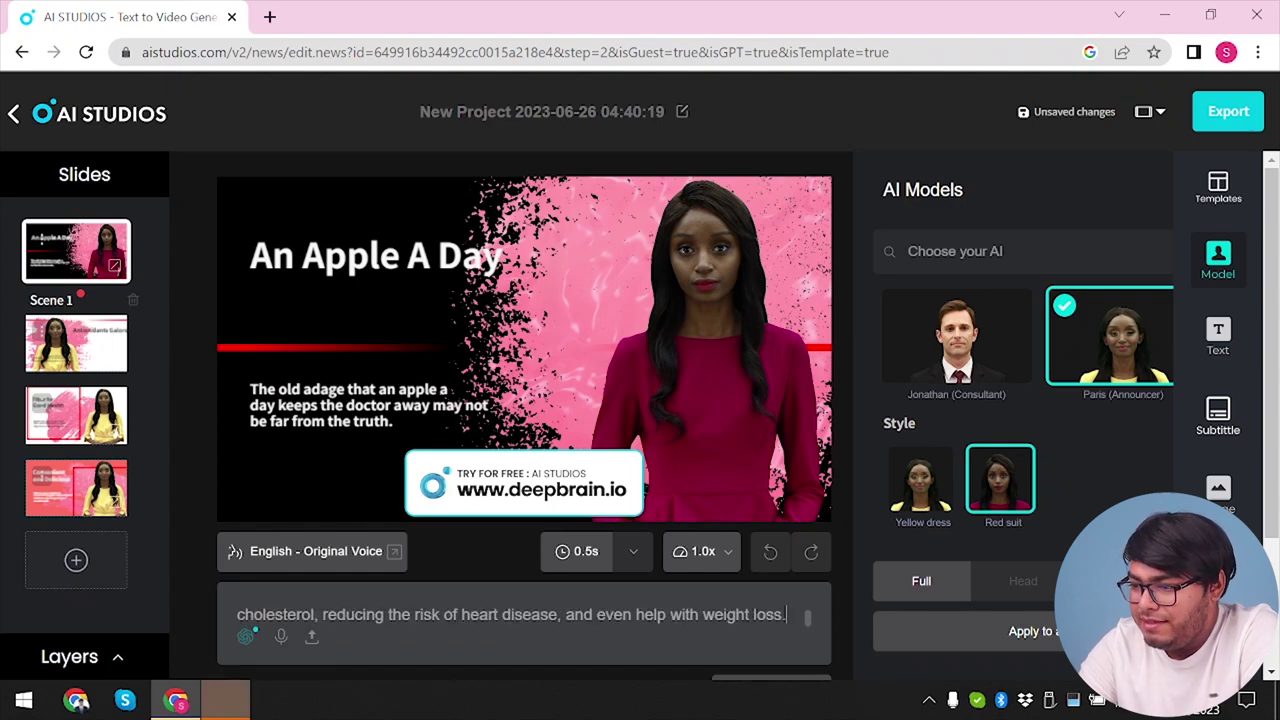
{"action": "scroll", "coordinate": [620, 597], "scroll_direction": "down", "scroll_amount": 1}
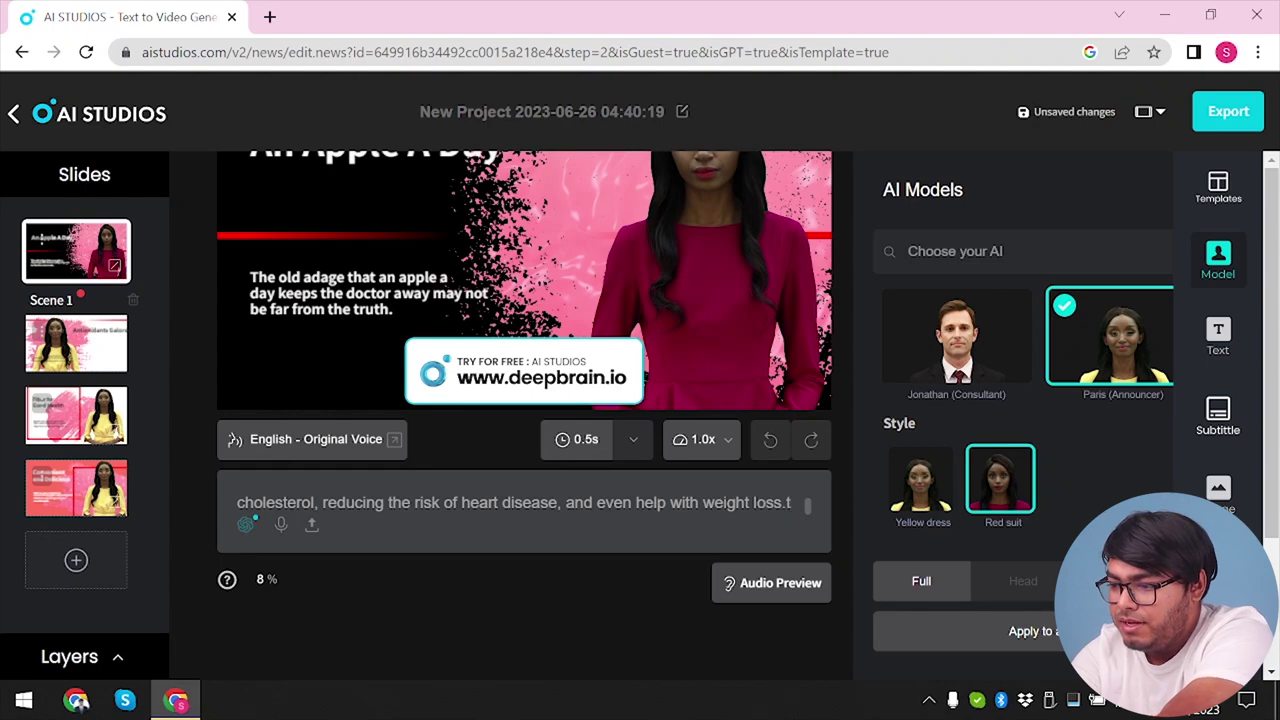
{"action": "type", "text": "his is just"}
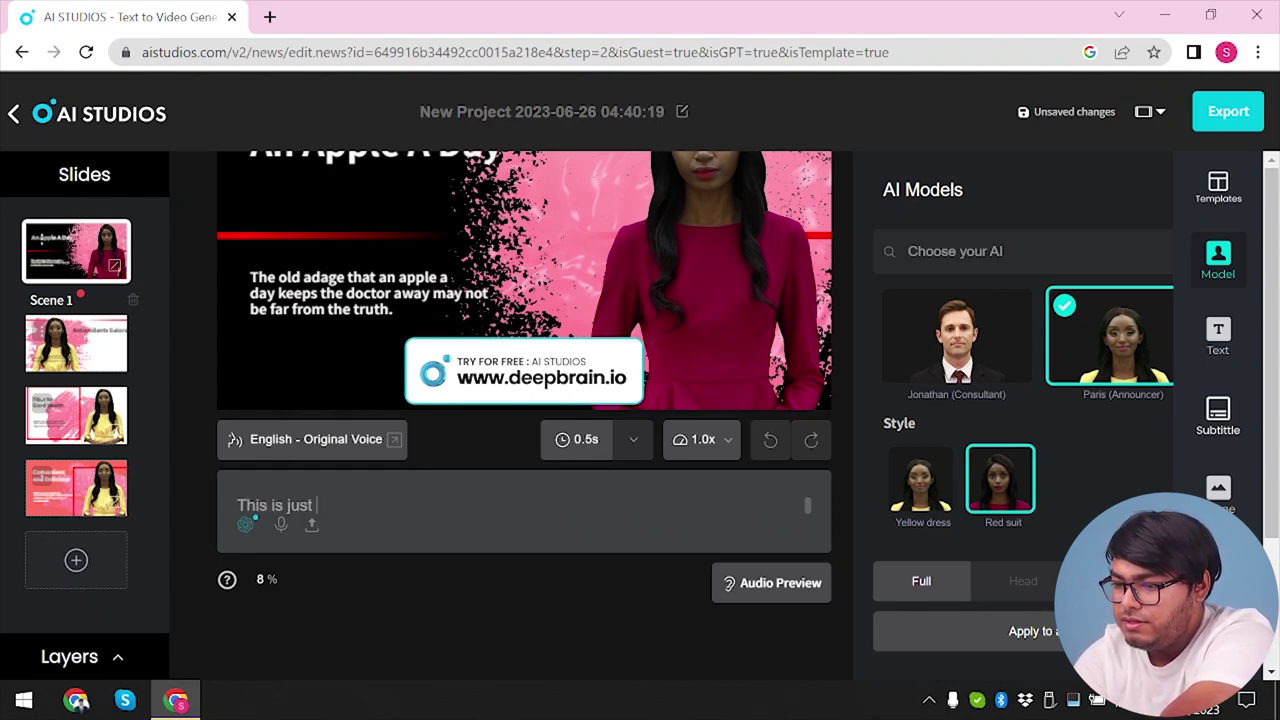
{"action": "type", "text": " a test."}
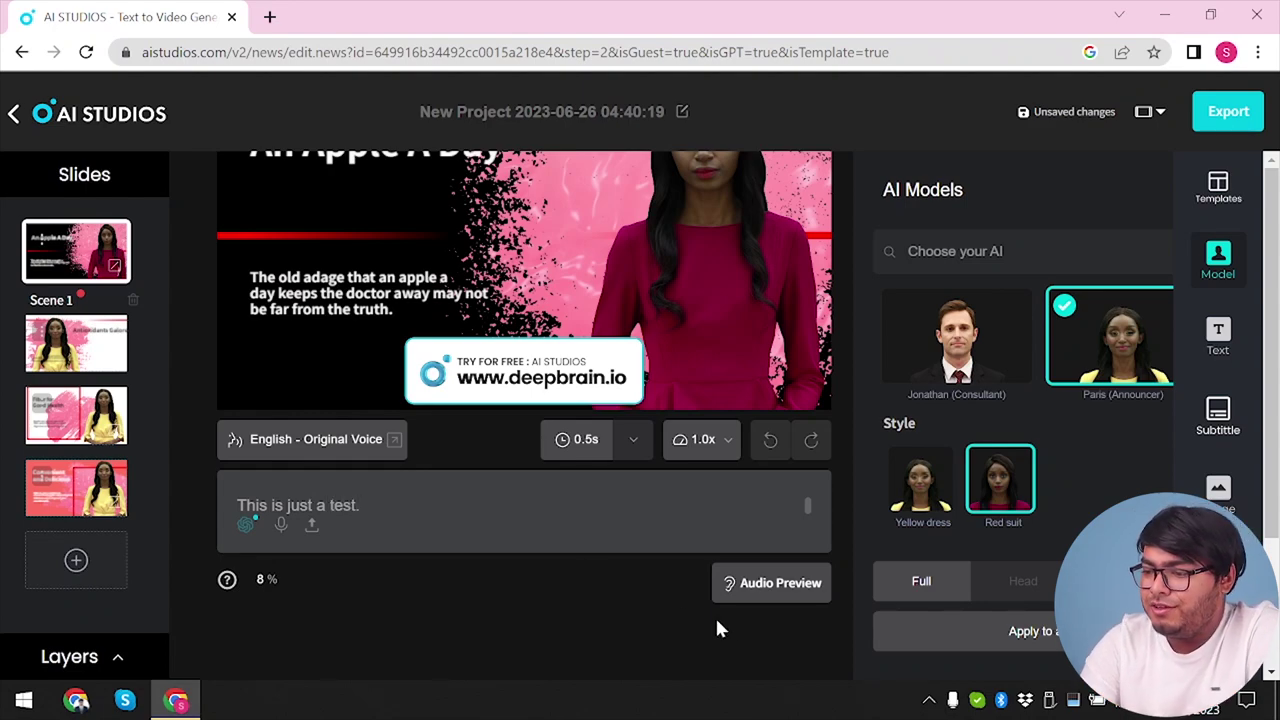
Export the video, accept the Privacy Policy and Terms of Service, and sign up with the existing Google account
{"action": "scroll", "coordinate": [720, 592], "scroll_direction": "up", "scroll_amount": 1}
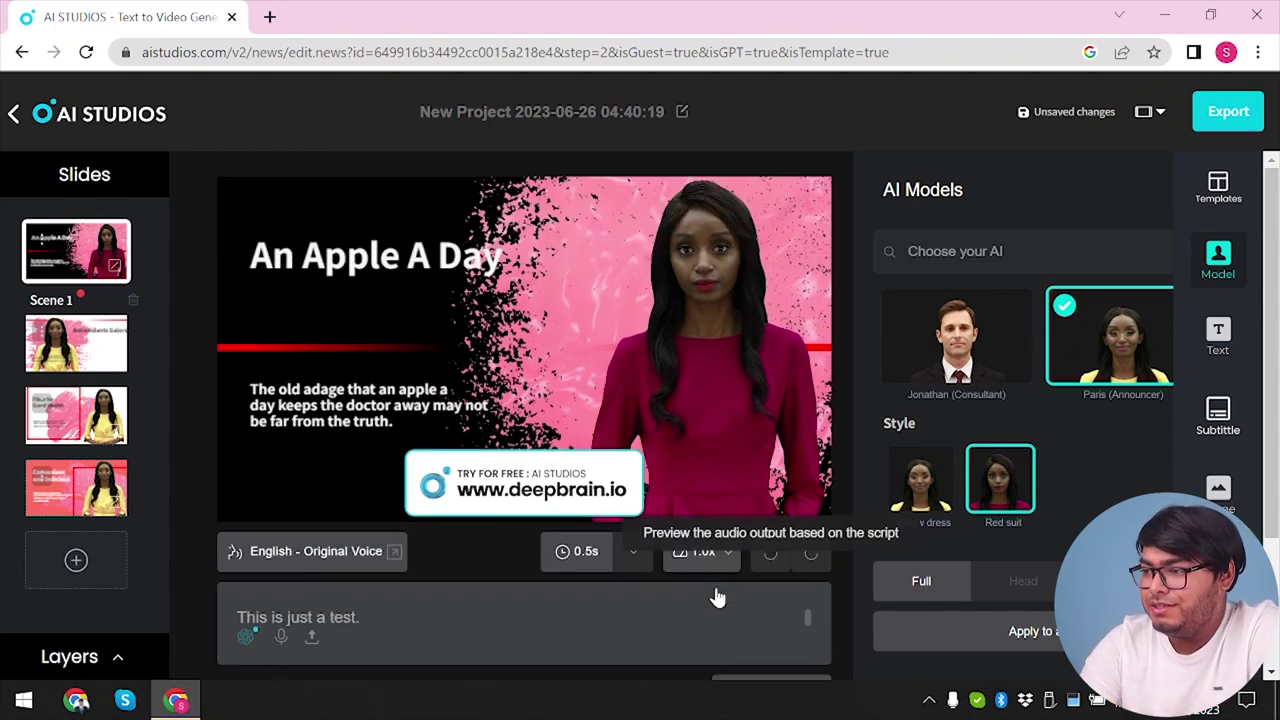
{"action": "left_click", "coordinate": [1222, 114]}
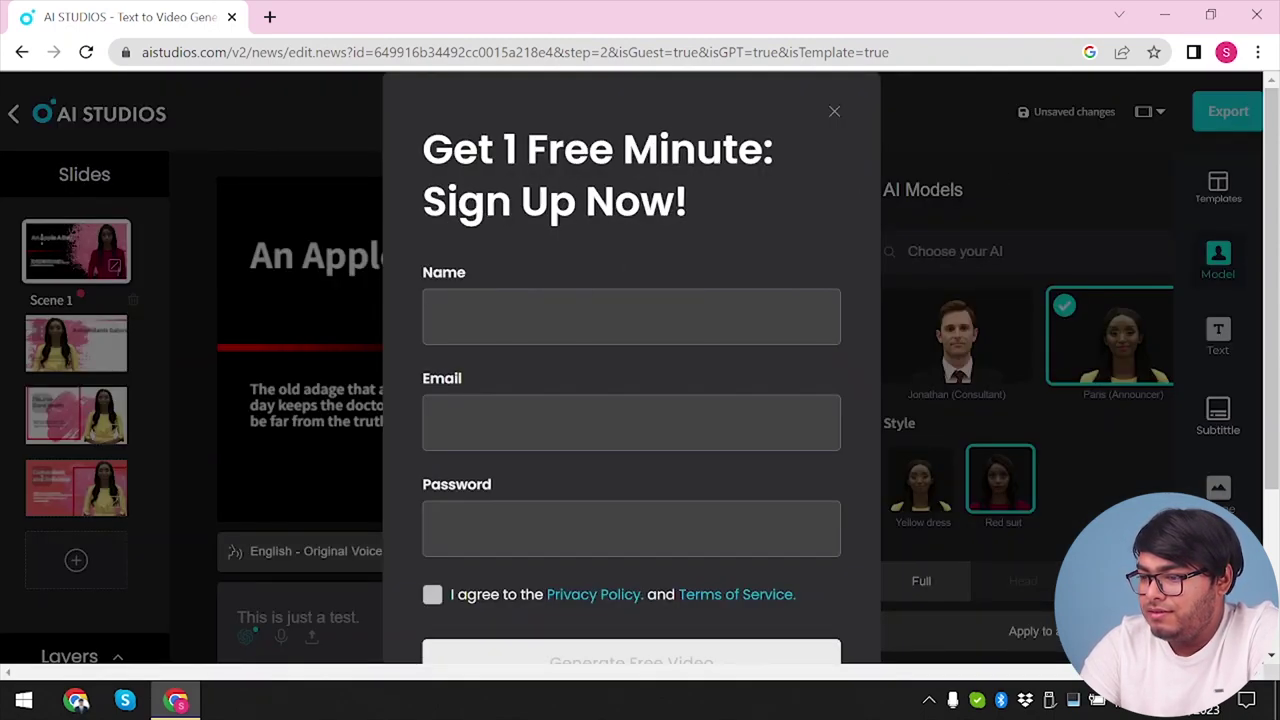
{"action": "scroll", "coordinate": [631, 400], "scroll_direction": "down", "scroll_amount": 2}
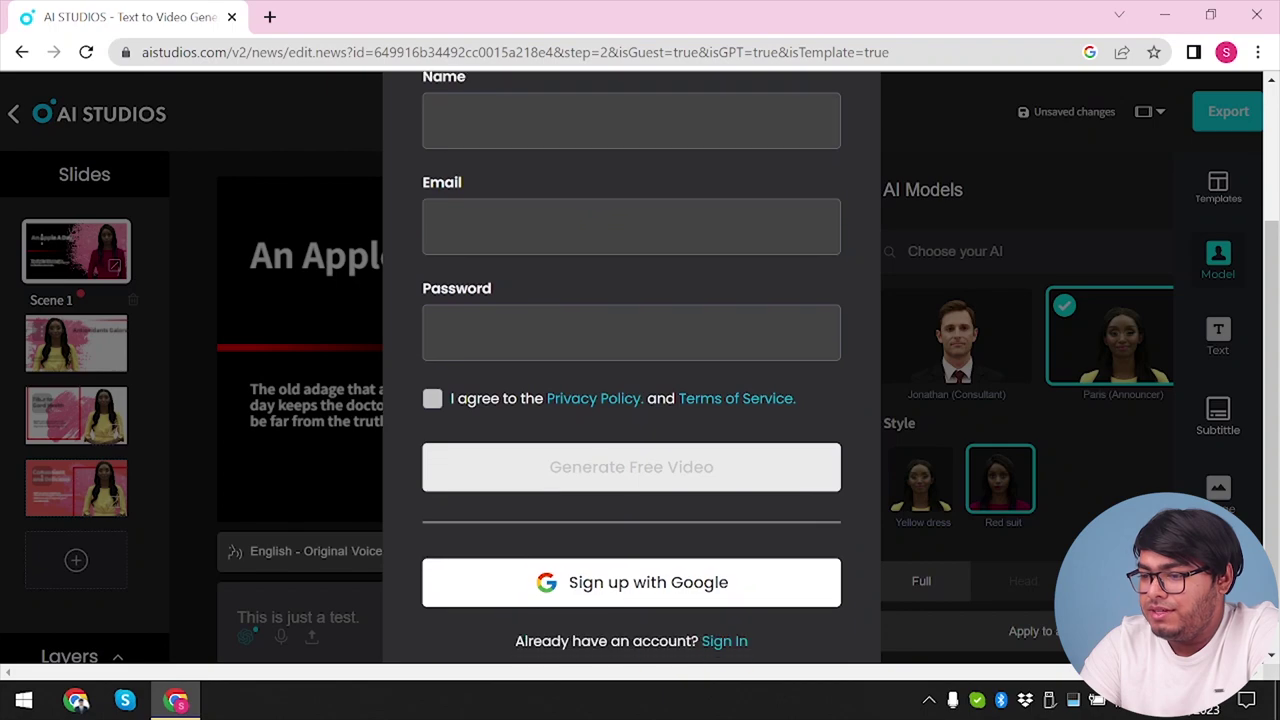
{"action": "left_click", "coordinate": [432, 399]}
{"action": "scroll", "coordinate": [578, 541], "scroll_direction": "down", "scroll_amount": 1}
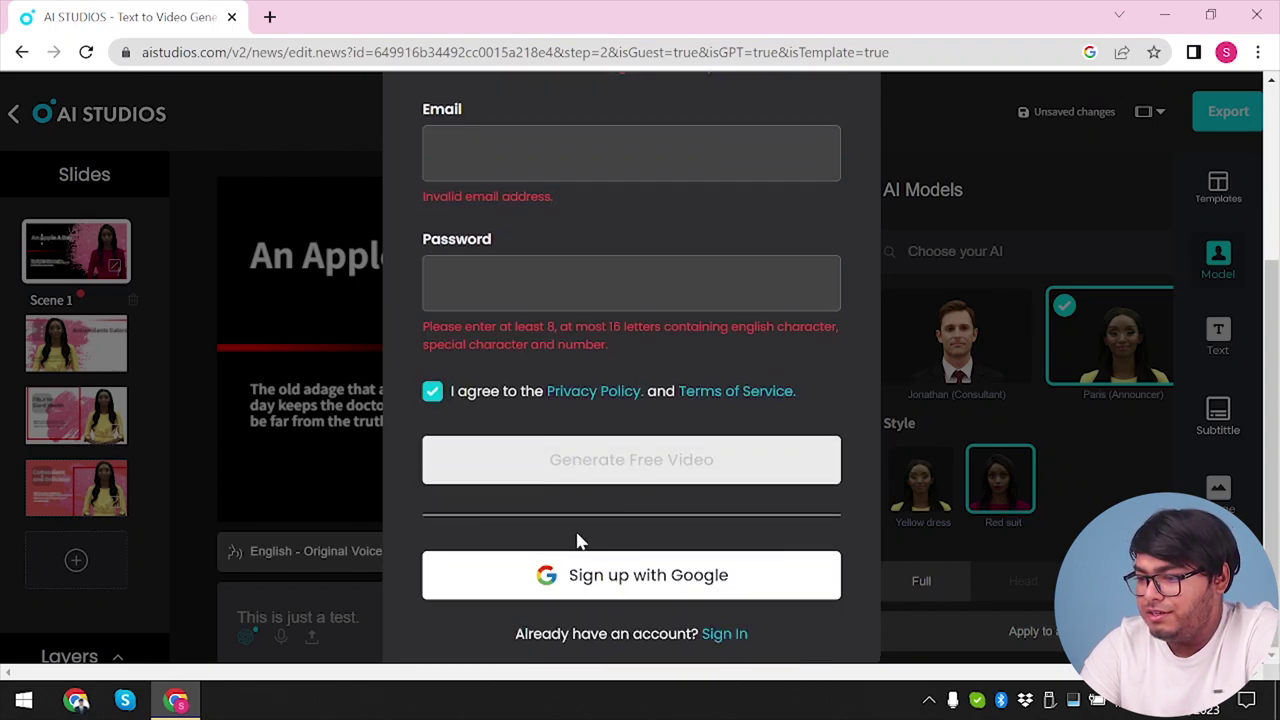
{"action": "left_click", "coordinate": [624, 576]}
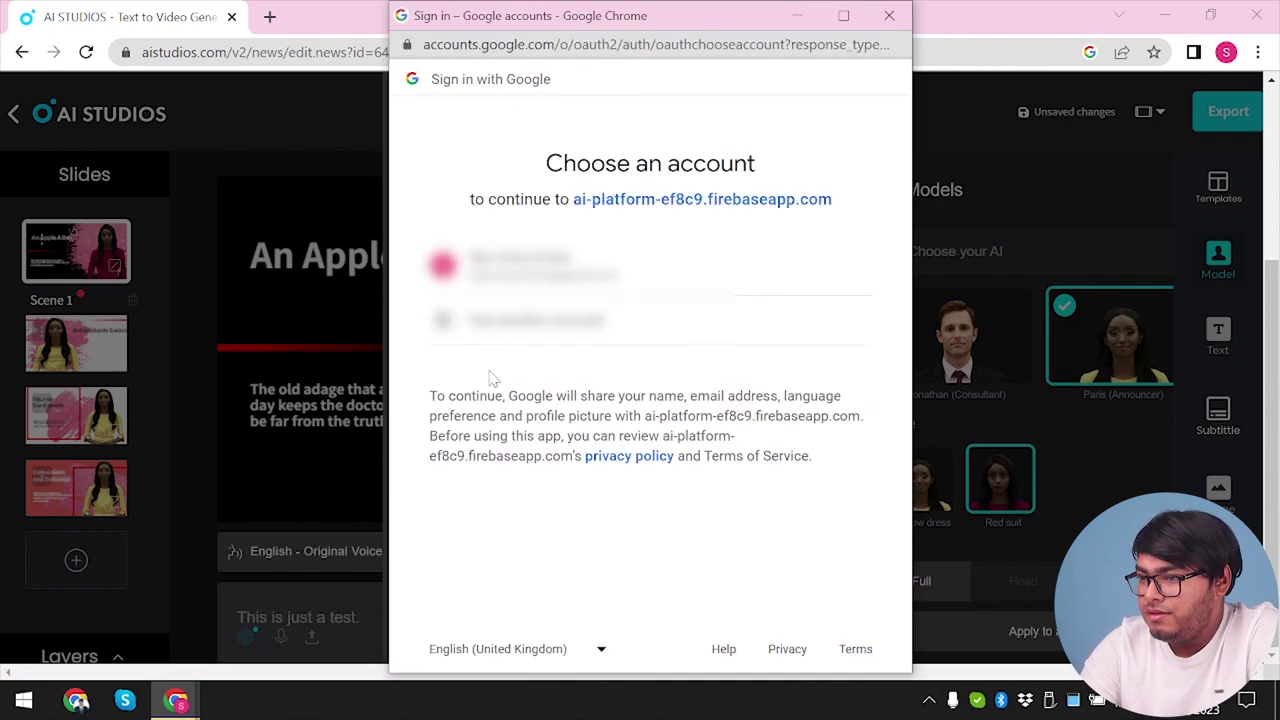
{"action": "left_click", "coordinate": [839, 271]}
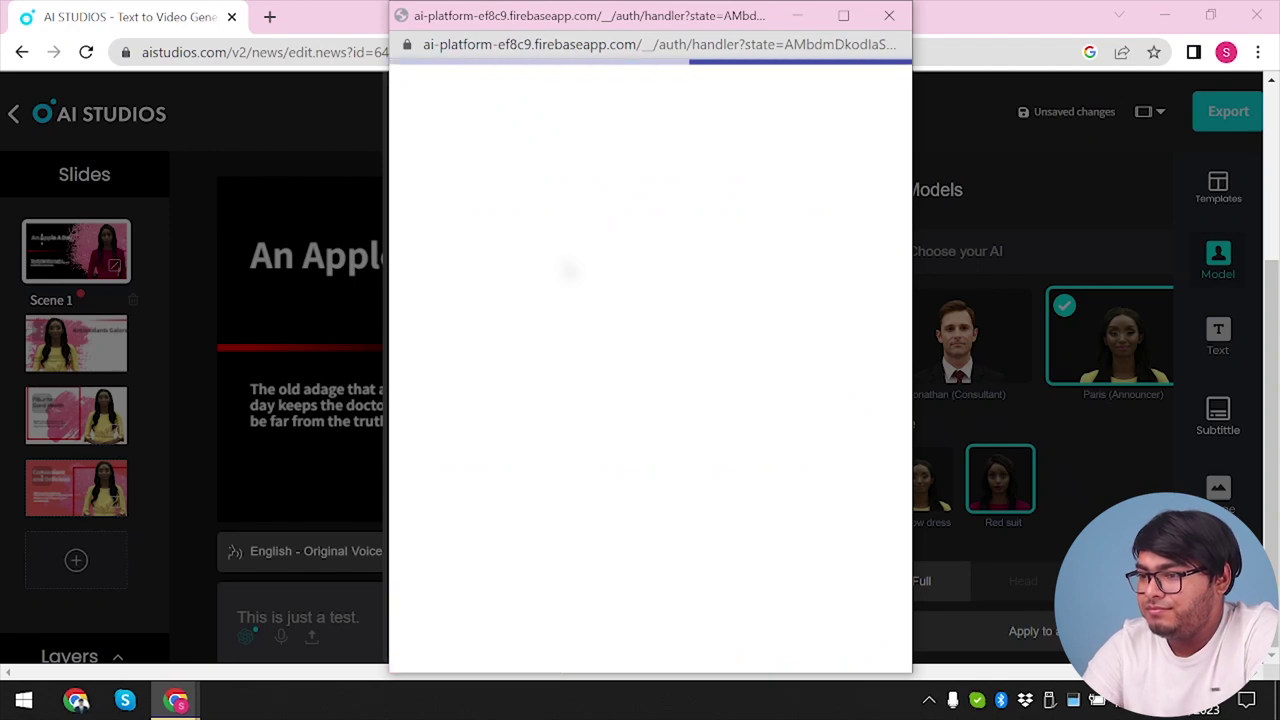
Submit the survey with Other as the referral source, HR as the position and Entertainment as the intended video type
{"action": "scroll", "coordinate": [655, 428], "scroll_direction": "down", "scroll_amount": 1}
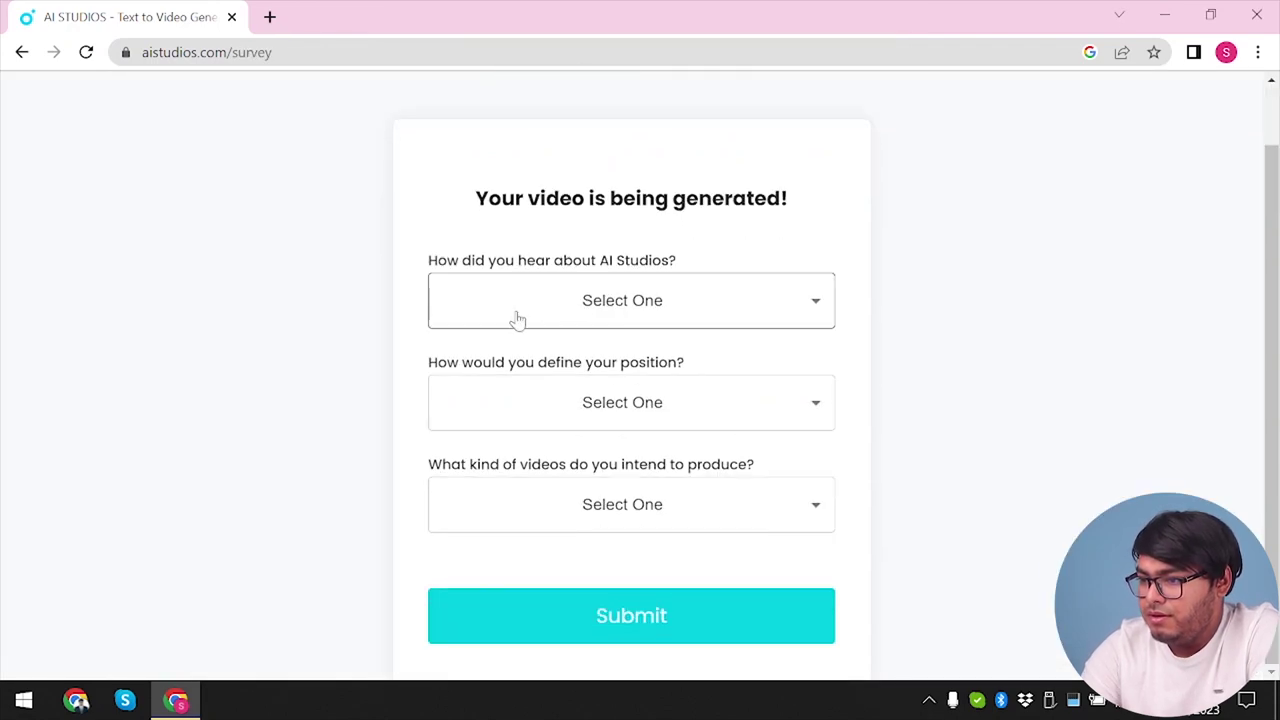
{"action": "left_click", "coordinate": [567, 315]}
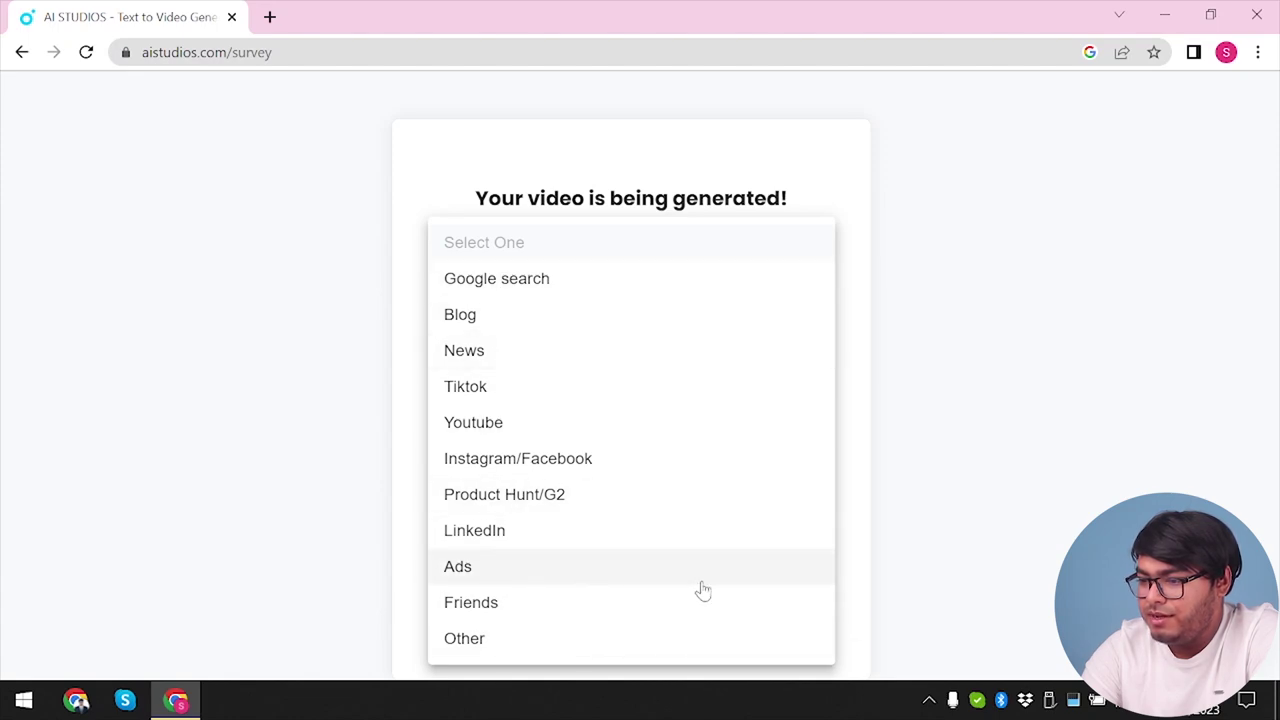
{"action": "left_click", "coordinate": [500, 648]}
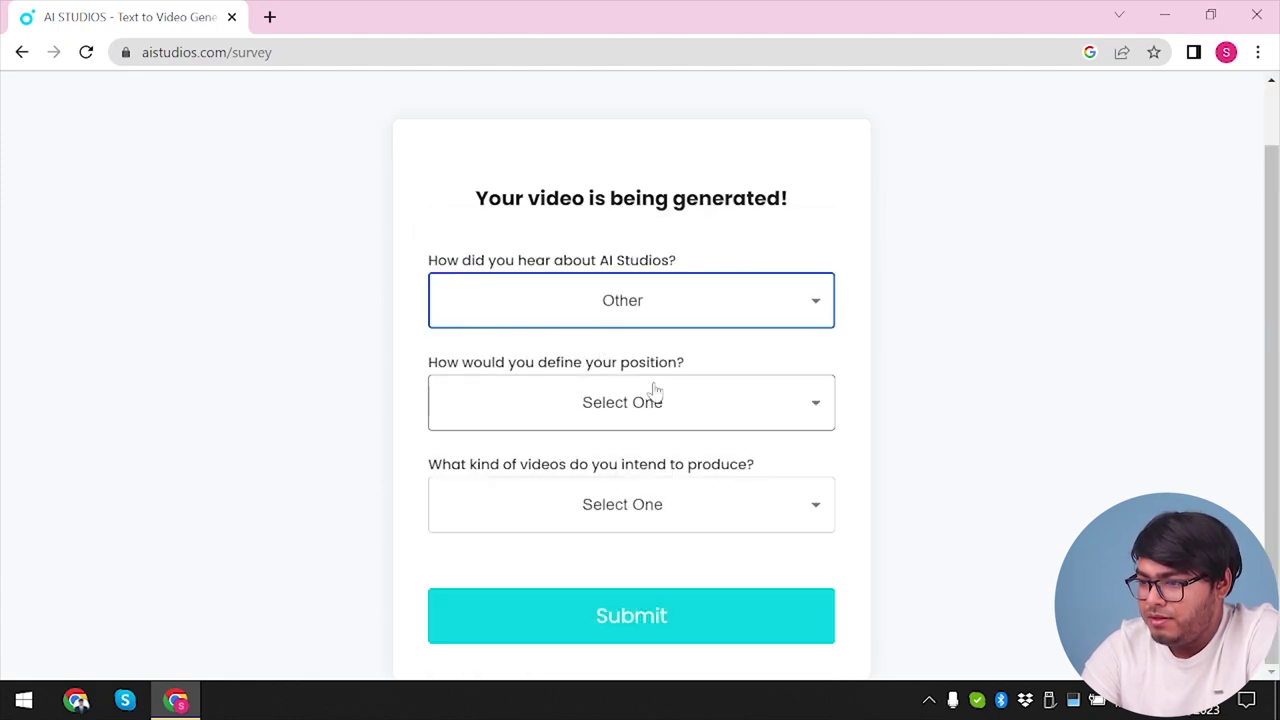
{"action": "left_click", "coordinate": [655, 392]}
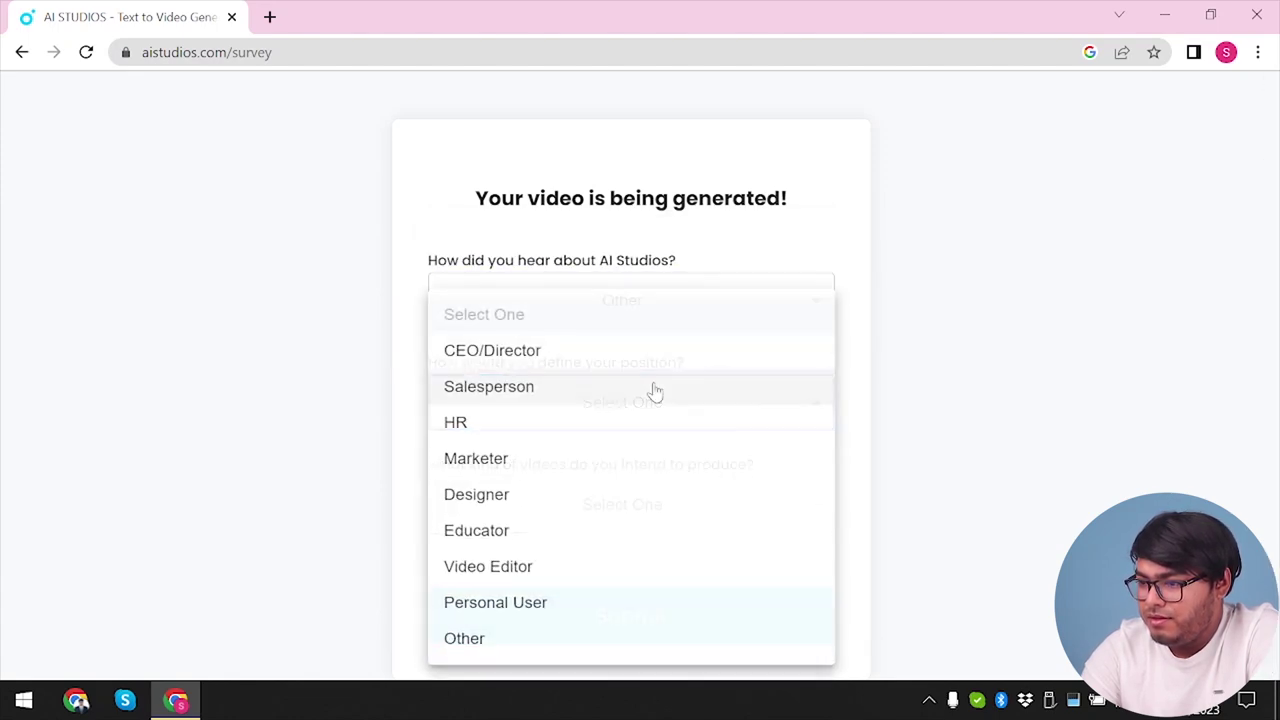
{"action": "left_click", "coordinate": [600, 428]}
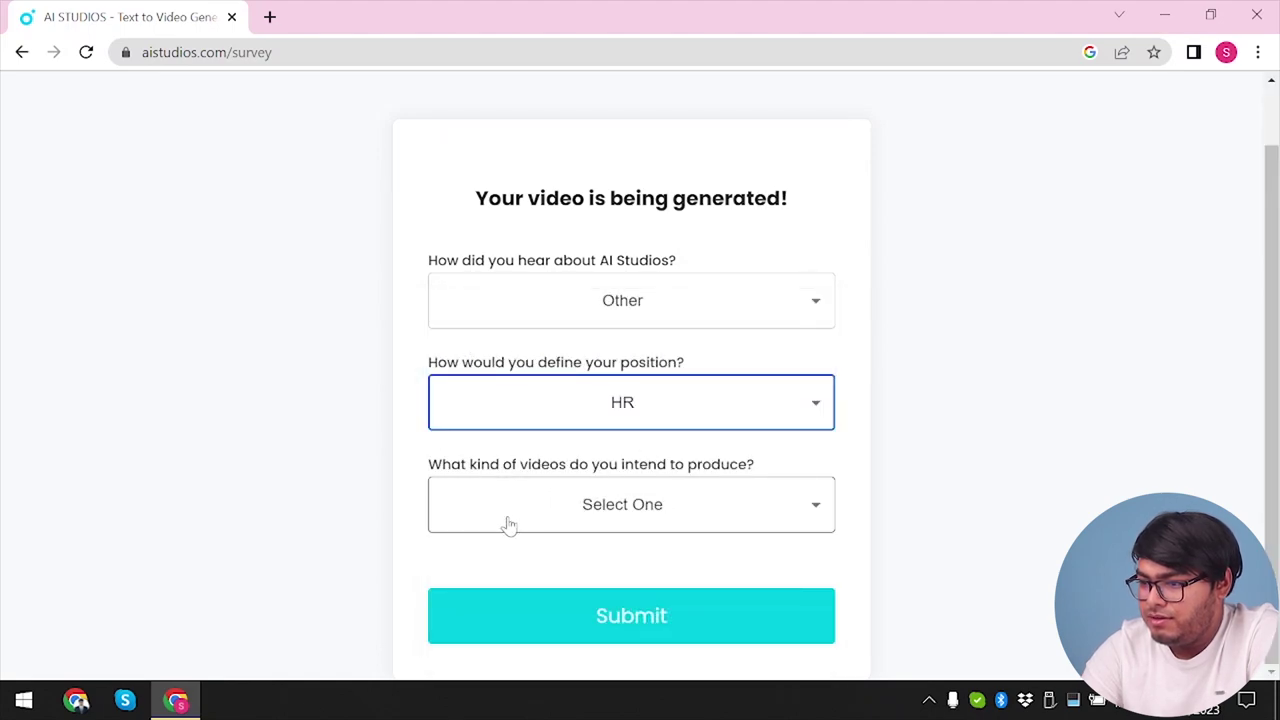
{"action": "left_click", "coordinate": [509, 526]}
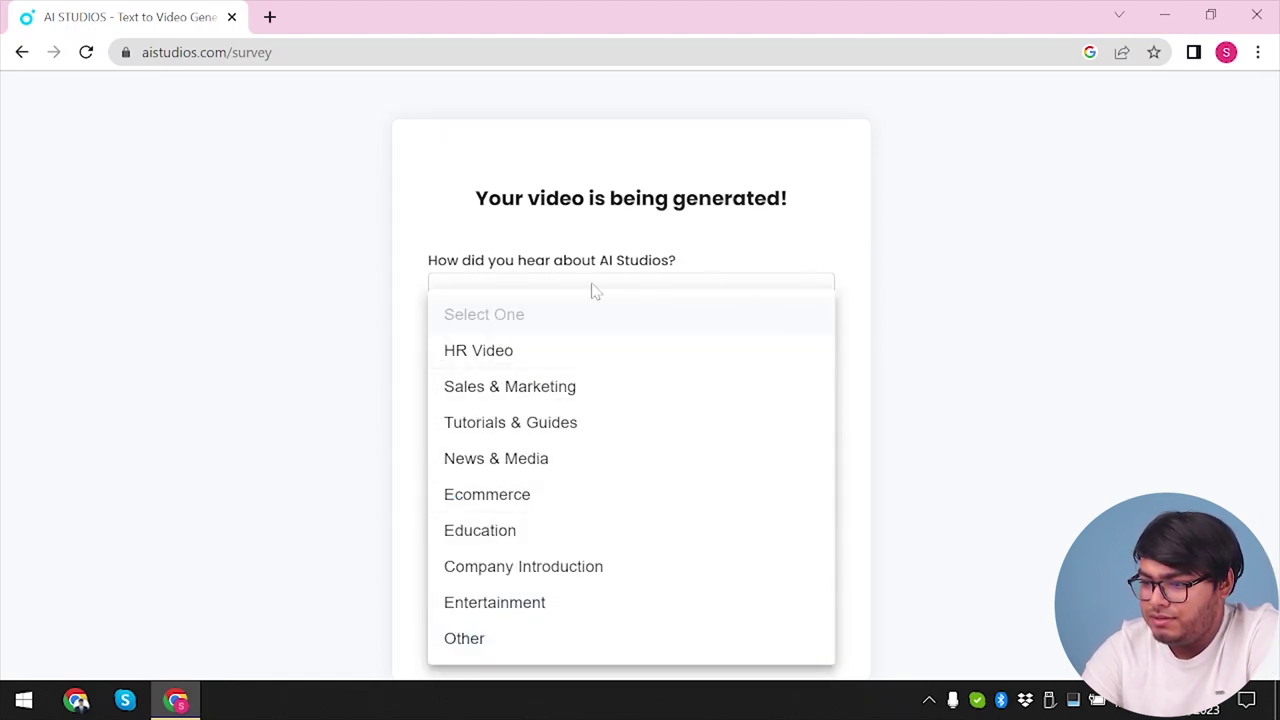
{"action": "left_click", "coordinate": [699, 619]}
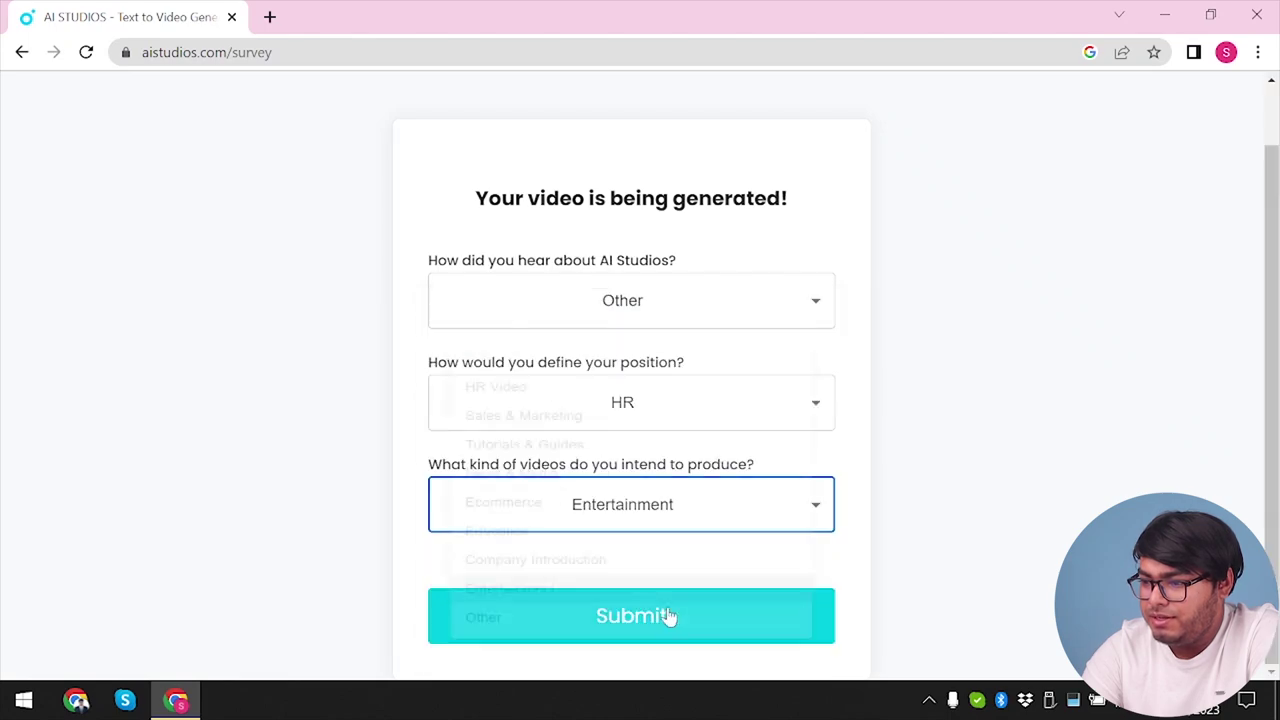
{"action": "left_click", "coordinate": [664, 614]}
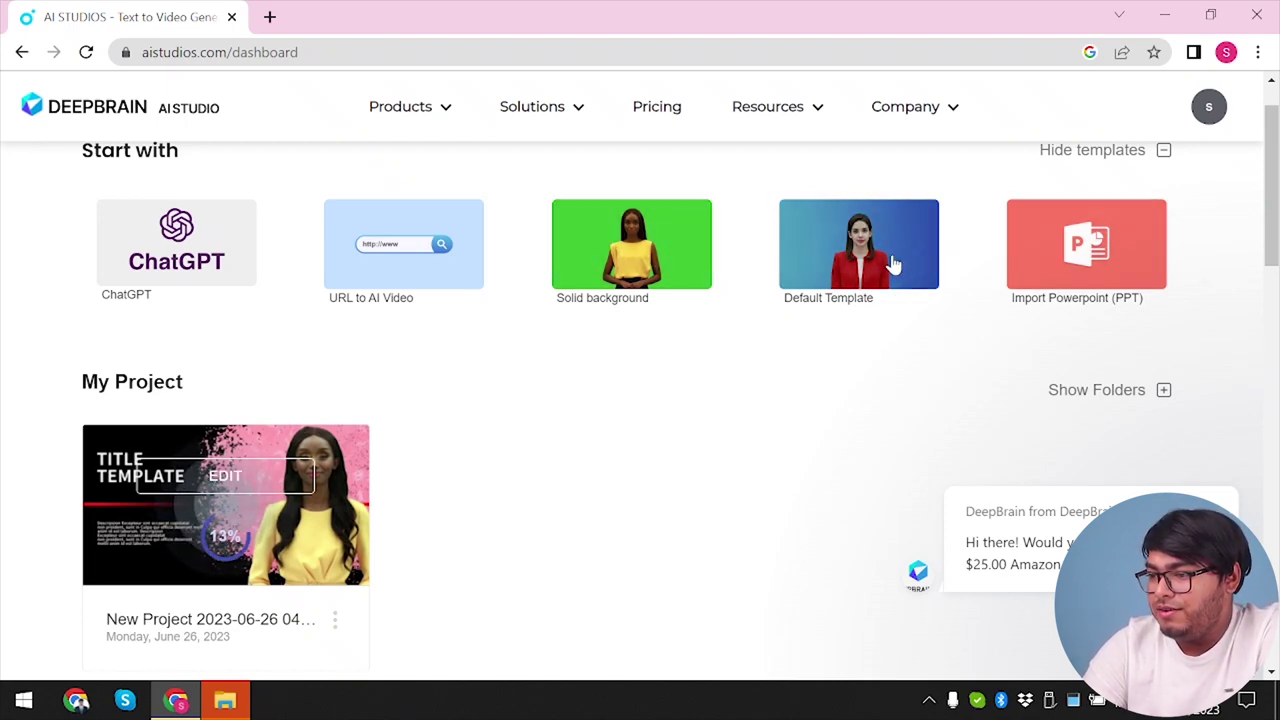
Create a new project from the Solid background template and dismiss the DeepBrain gift card message after opening it
{"action": "left_click", "coordinate": [657, 262]}
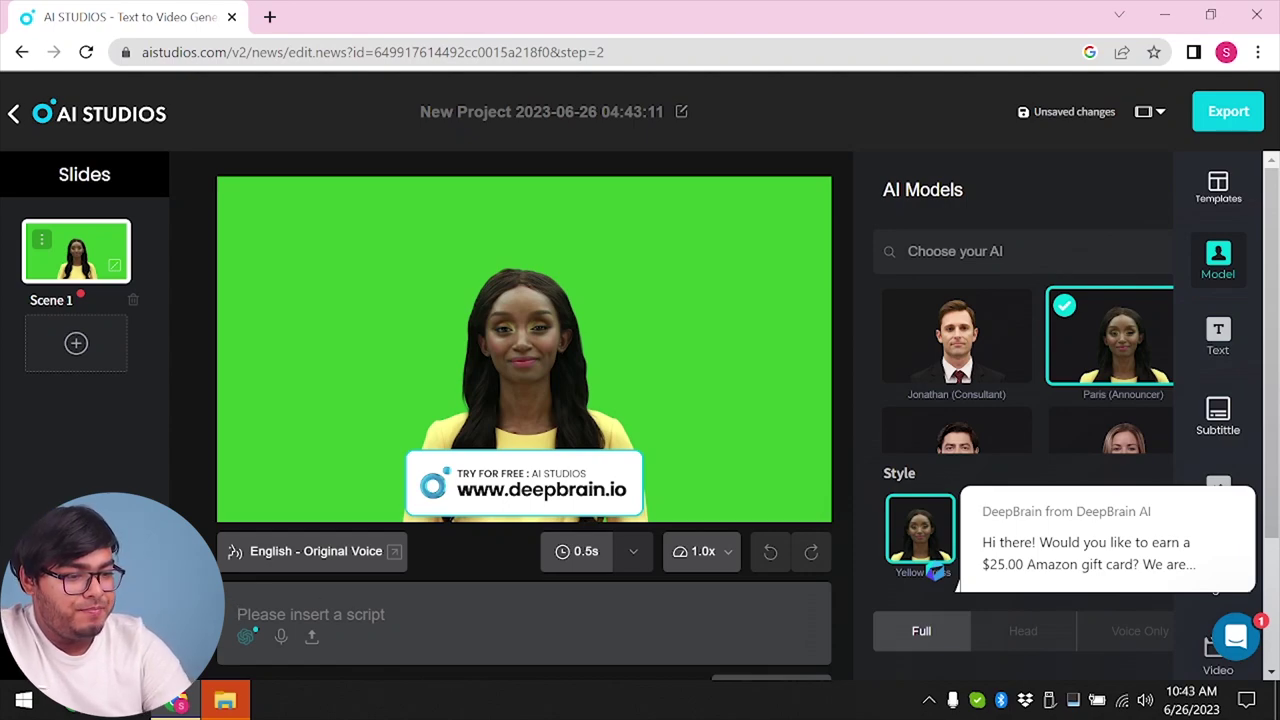
{"action": "left_click", "coordinate": [1237, 638]}
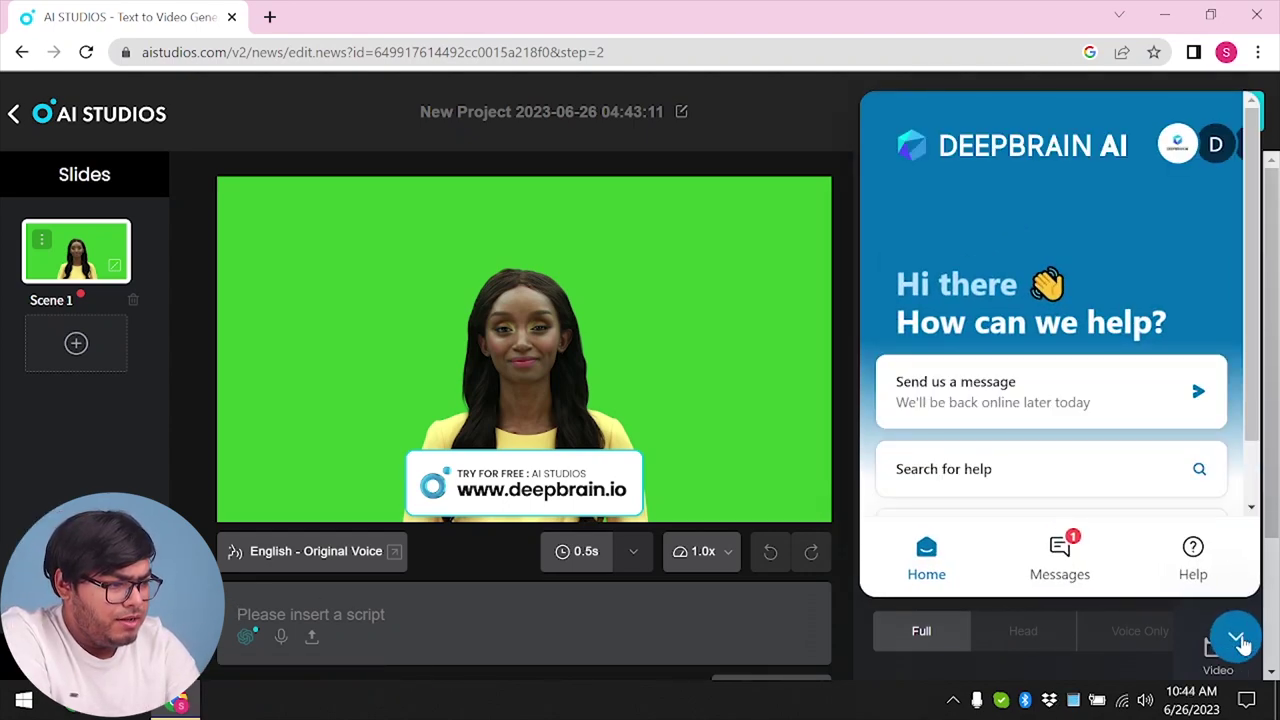
{"action": "left_click", "coordinate": [1238, 640]}
{"action": "left_click", "coordinate": [1238, 632]}
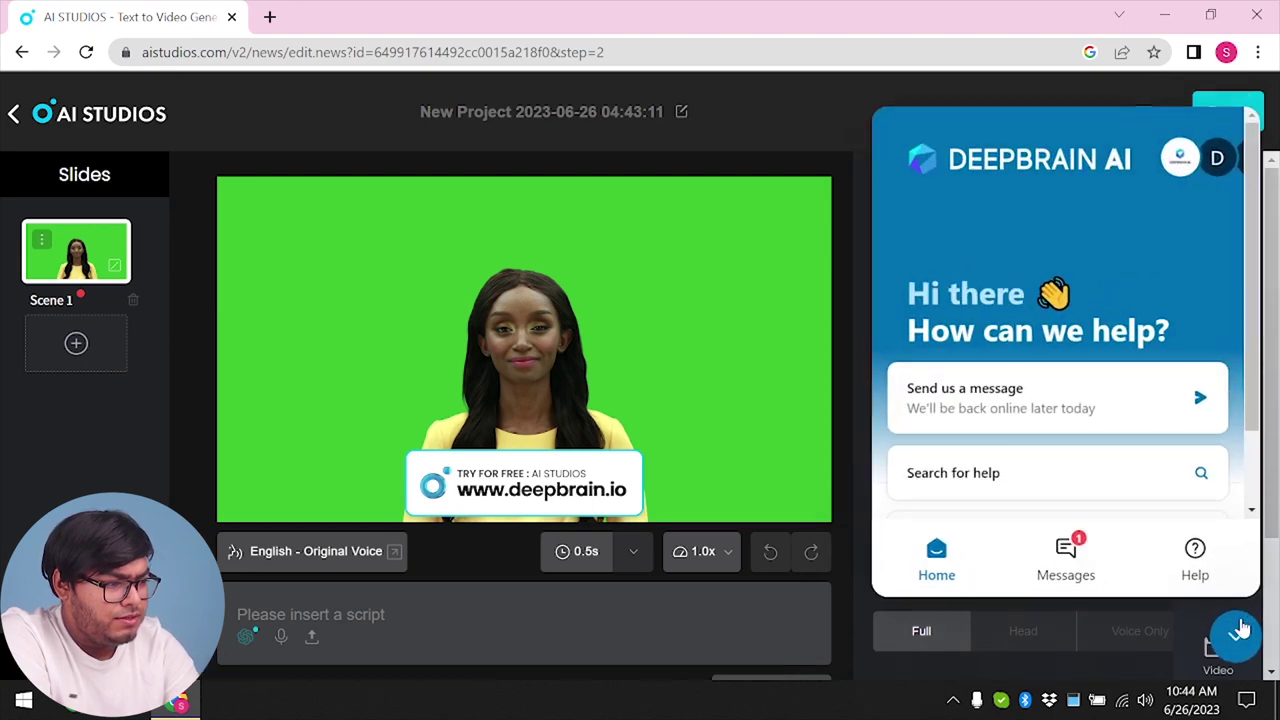
{"action": "left_click", "coordinate": [1066, 558]}
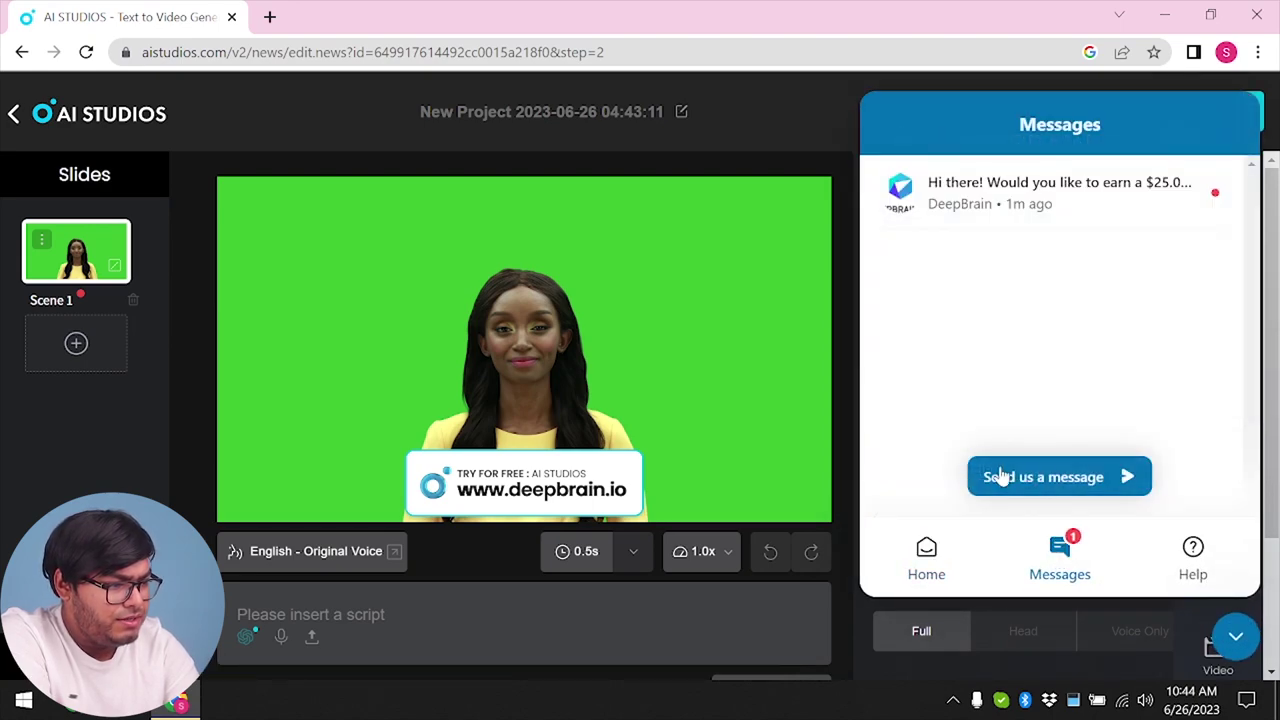
{"action": "left_click", "coordinate": [1177, 213]}
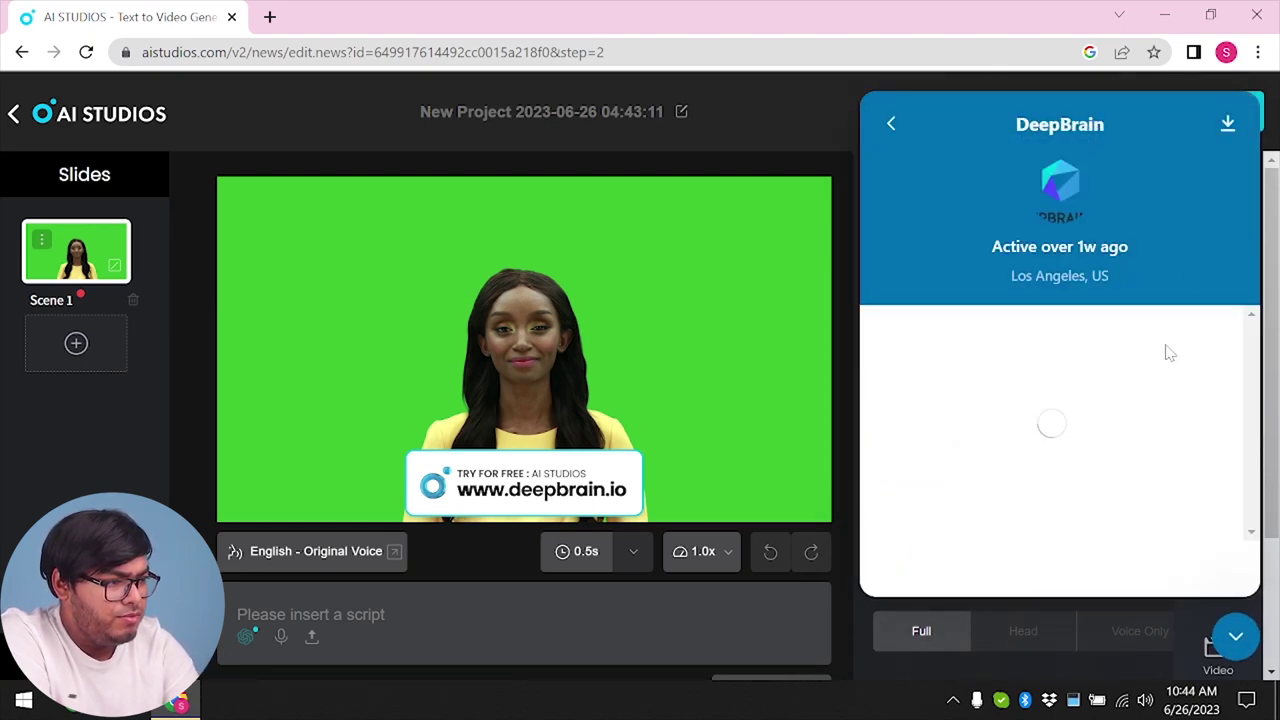
{"action": "left_click", "coordinate": [1238, 636]}
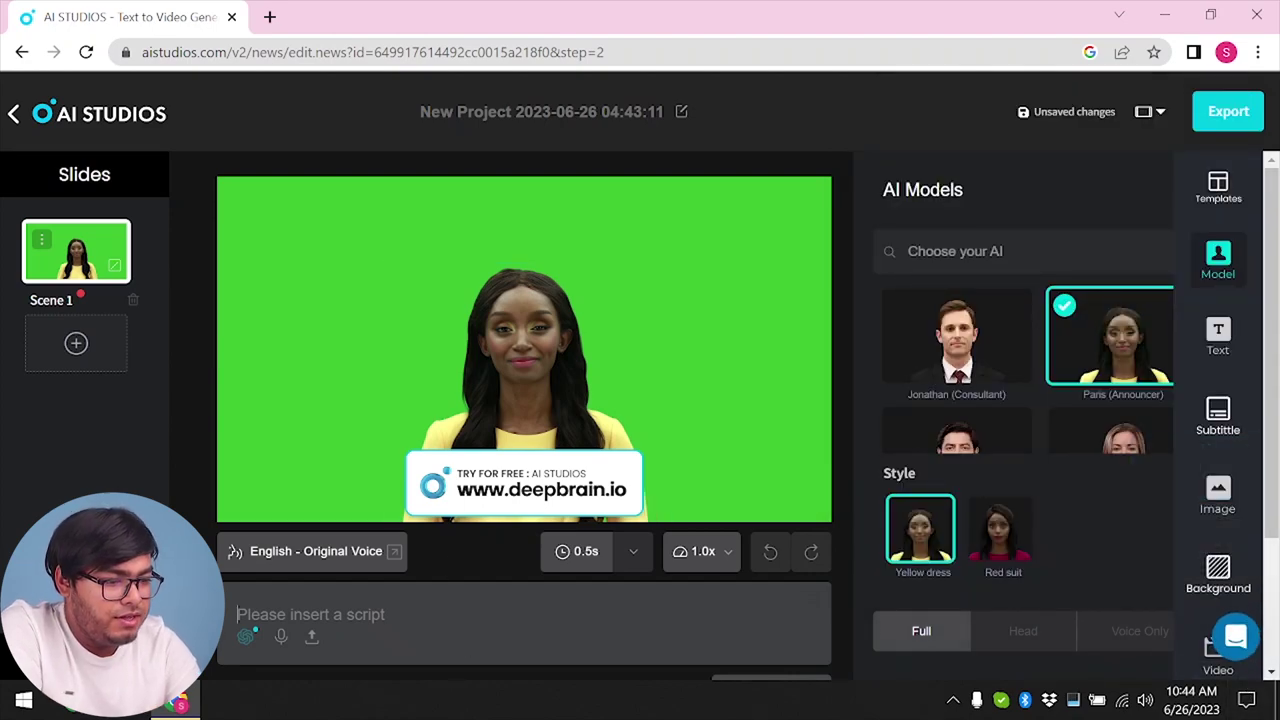
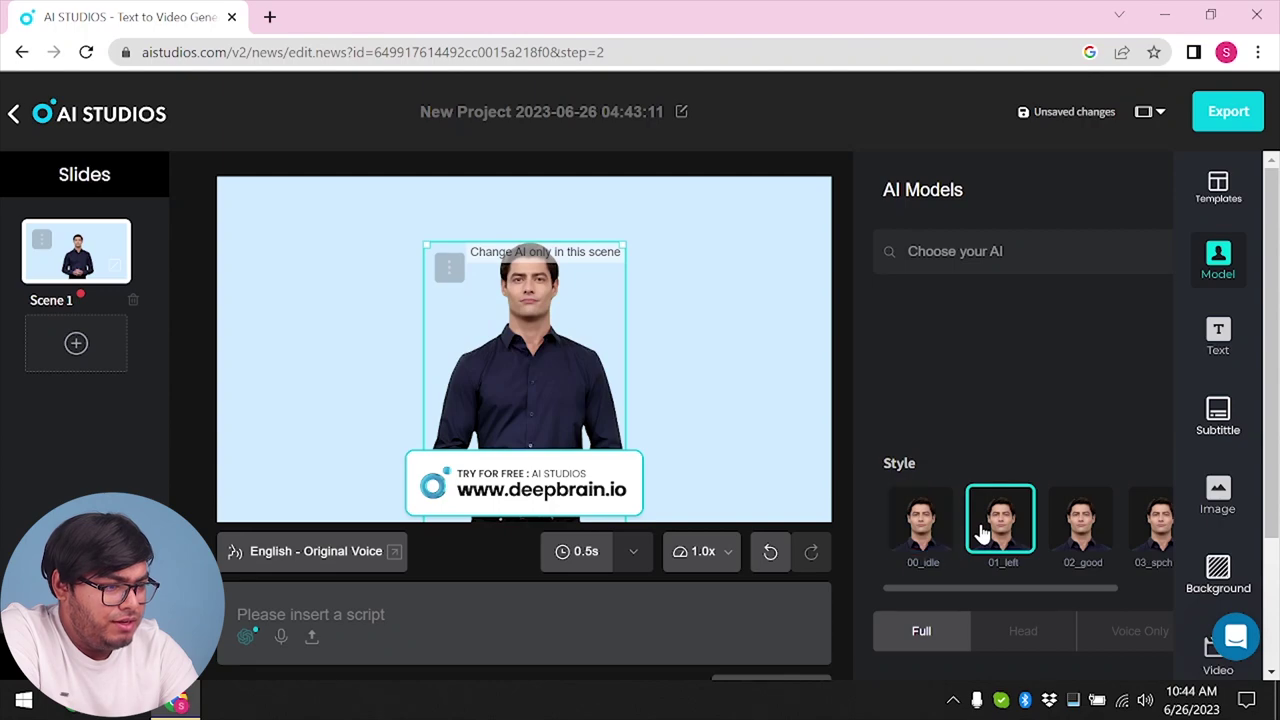
Compare the Benjamin (consultant) model's gesture styles on Scene 1 and set the style to 02_good
{"action": "left_click", "coordinate": [1105, 540]}
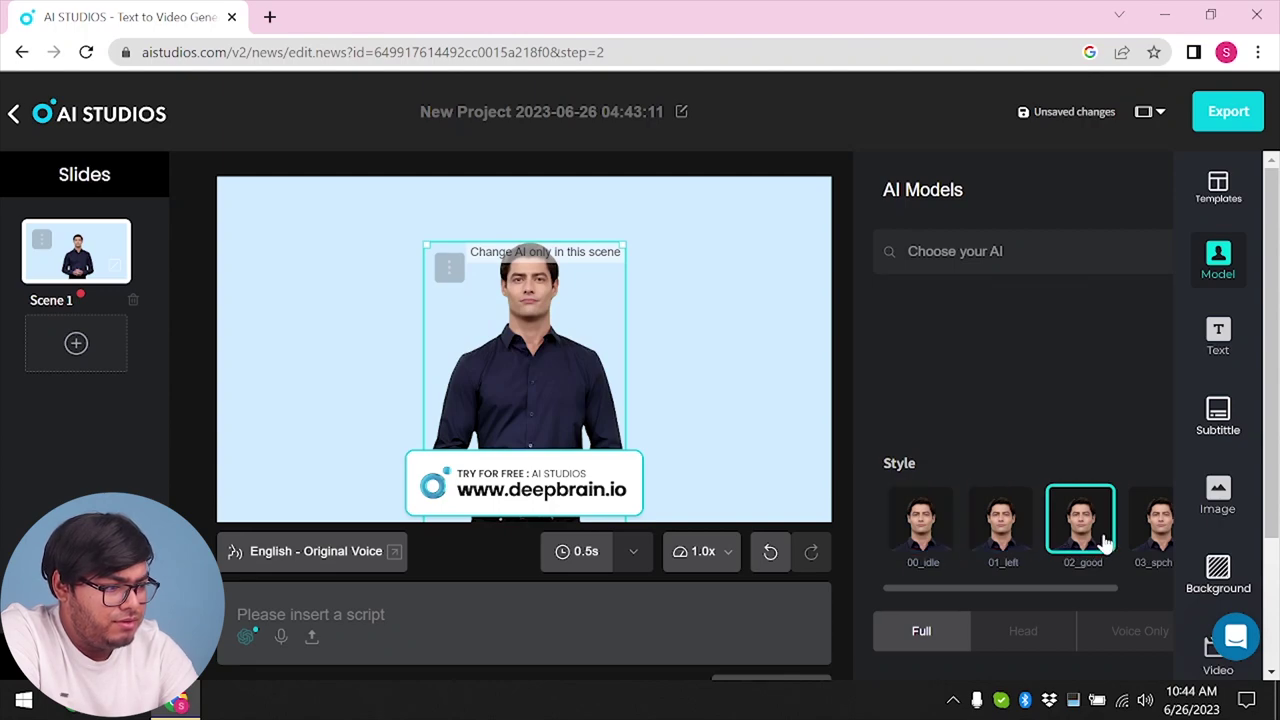
{"action": "left_click", "coordinate": [947, 521]}
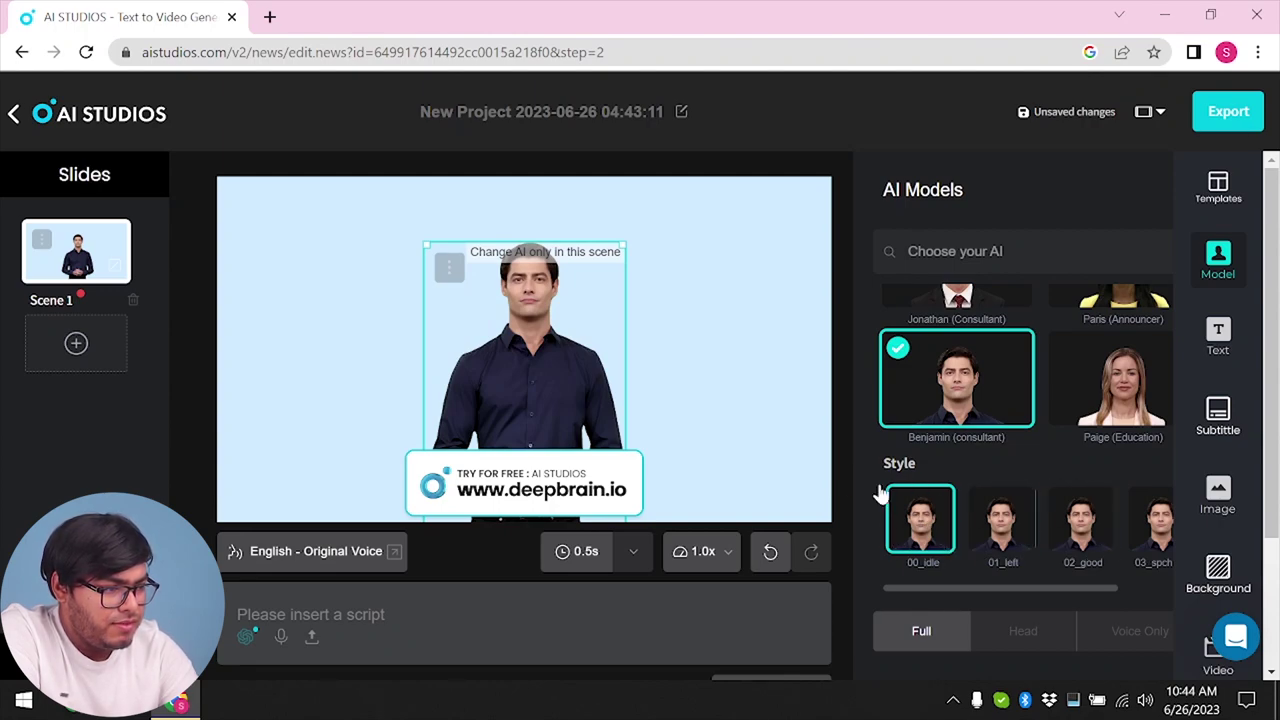
{"action": "left_click", "coordinate": [1080, 527]}
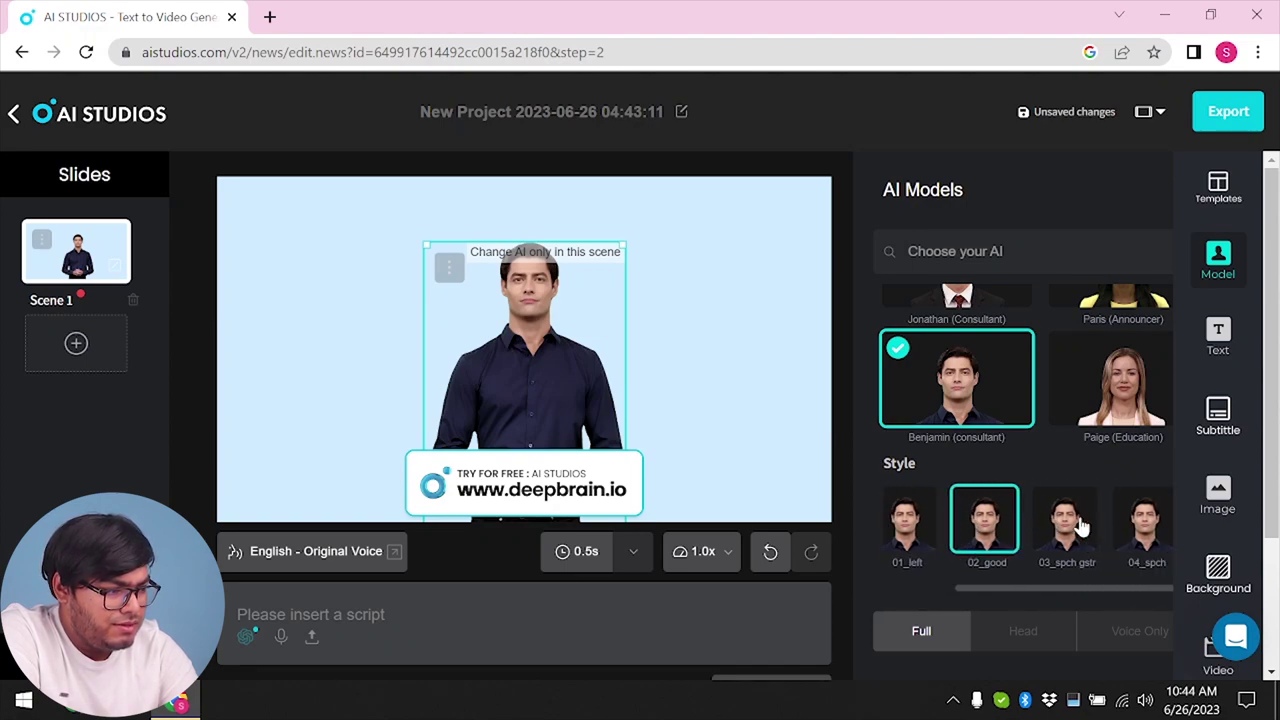
Add three more scenes after Scene 1 for a total of four scenes
{"action": "left_click", "coordinate": [66, 352]}
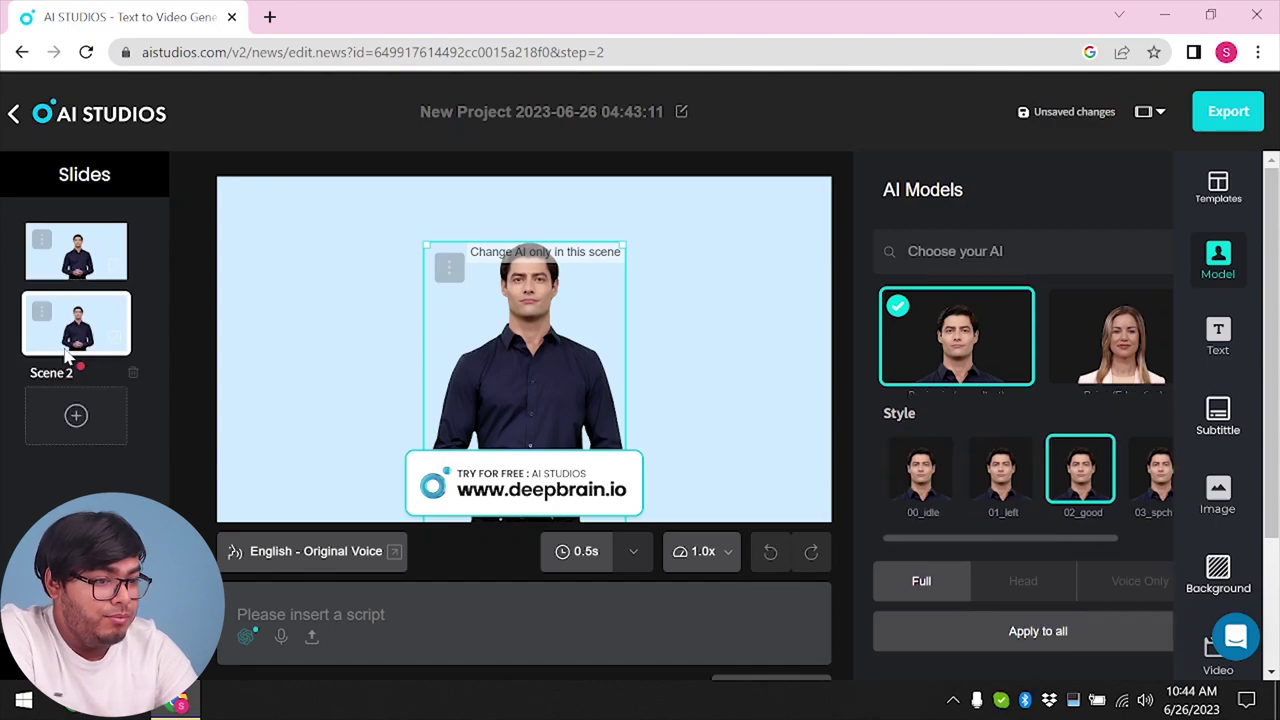
{"action": "left_click", "coordinate": [62, 424]}
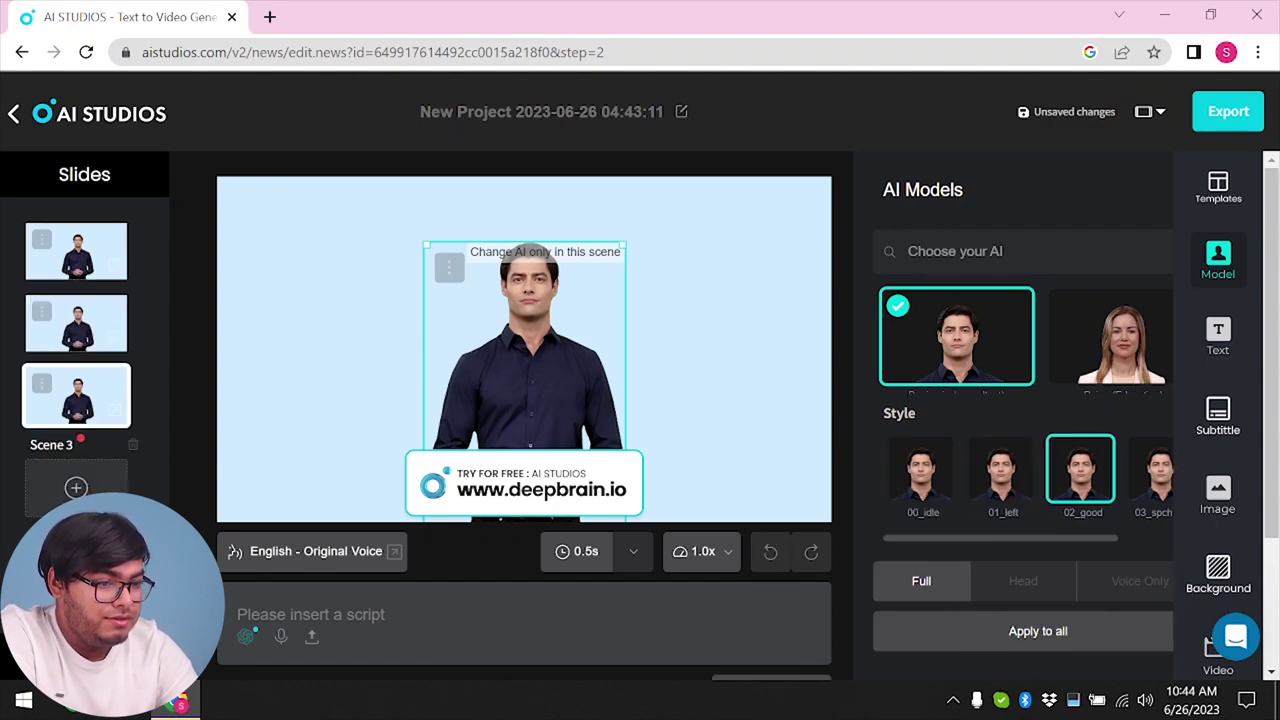
{"action": "left_click", "coordinate": [76, 487]}
Use Paige (Education) on a green background in Scene 2, Paris (Announcer) in Scene 3 and Jonathan (Consultant) in Scene 4
{"action": "left_click", "coordinate": [97, 301]}
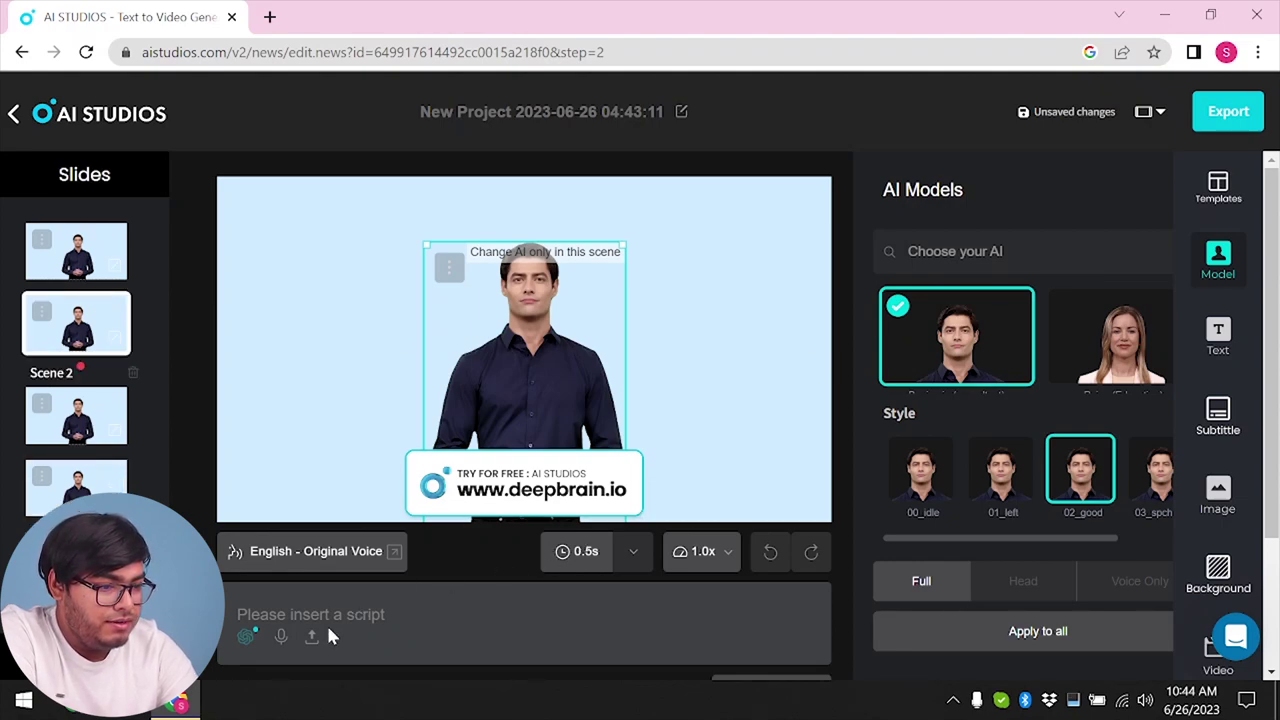
{"action": "left_click", "coordinate": [810, 296]}
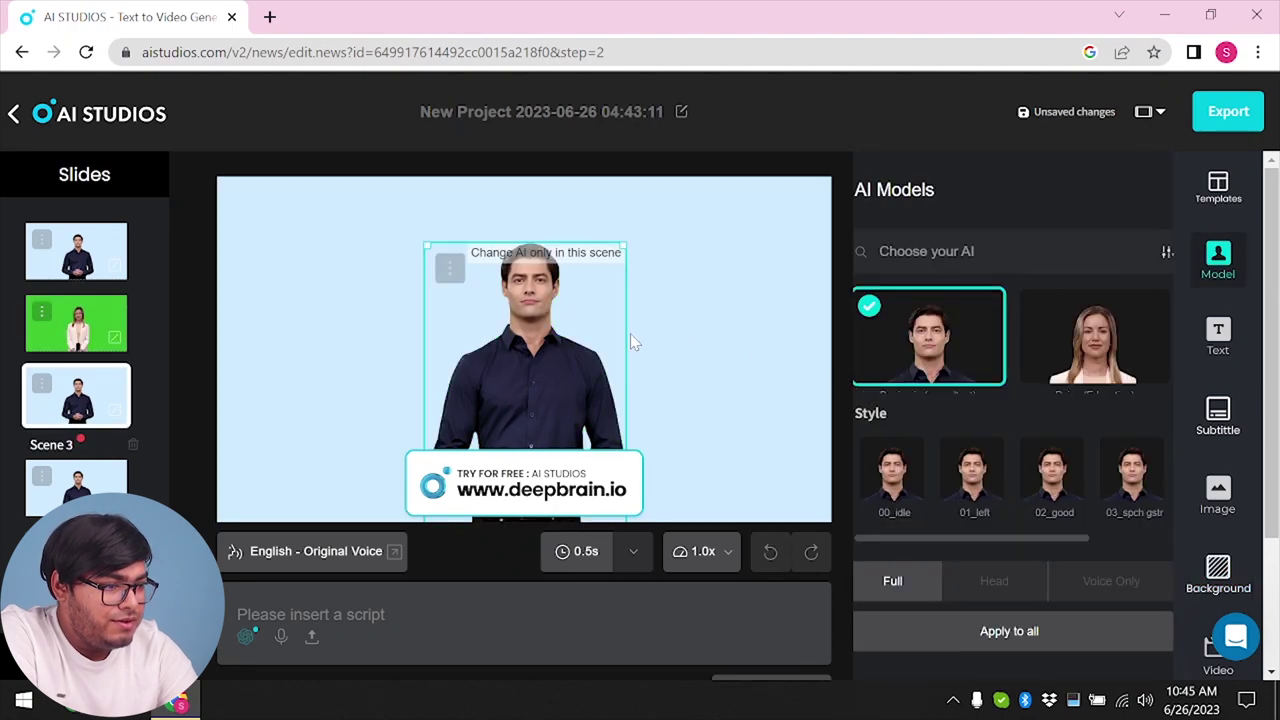
{"action": "scroll", "coordinate": [1077, 384], "scroll_direction": "down", "scroll_amount": 2}
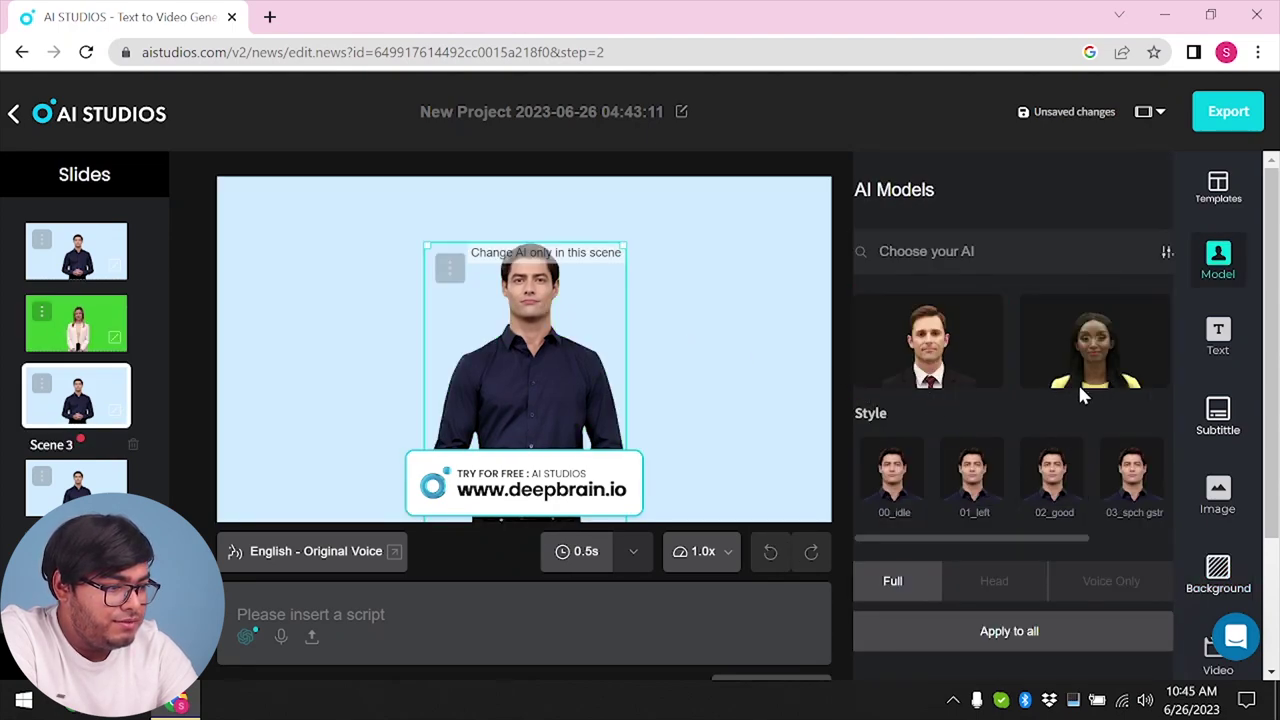
{"action": "left_click", "coordinate": [1120, 350]}
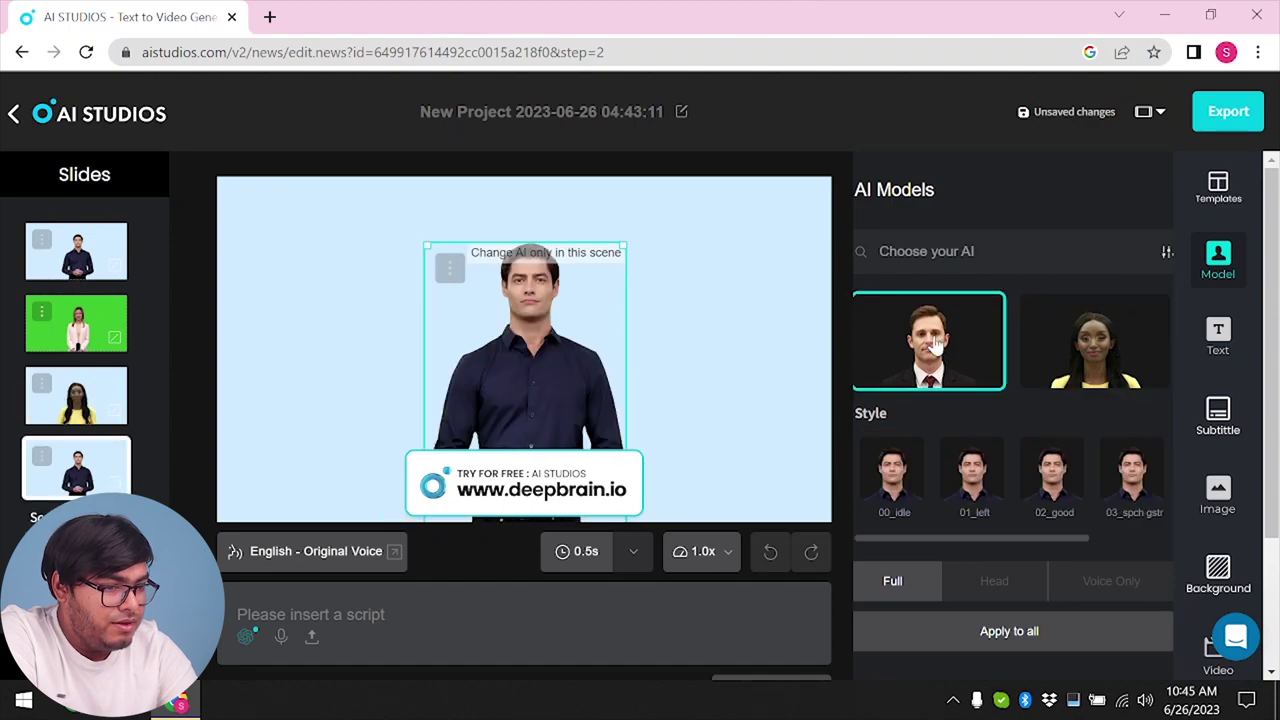
{"action": "left_click", "coordinate": [936, 343]}
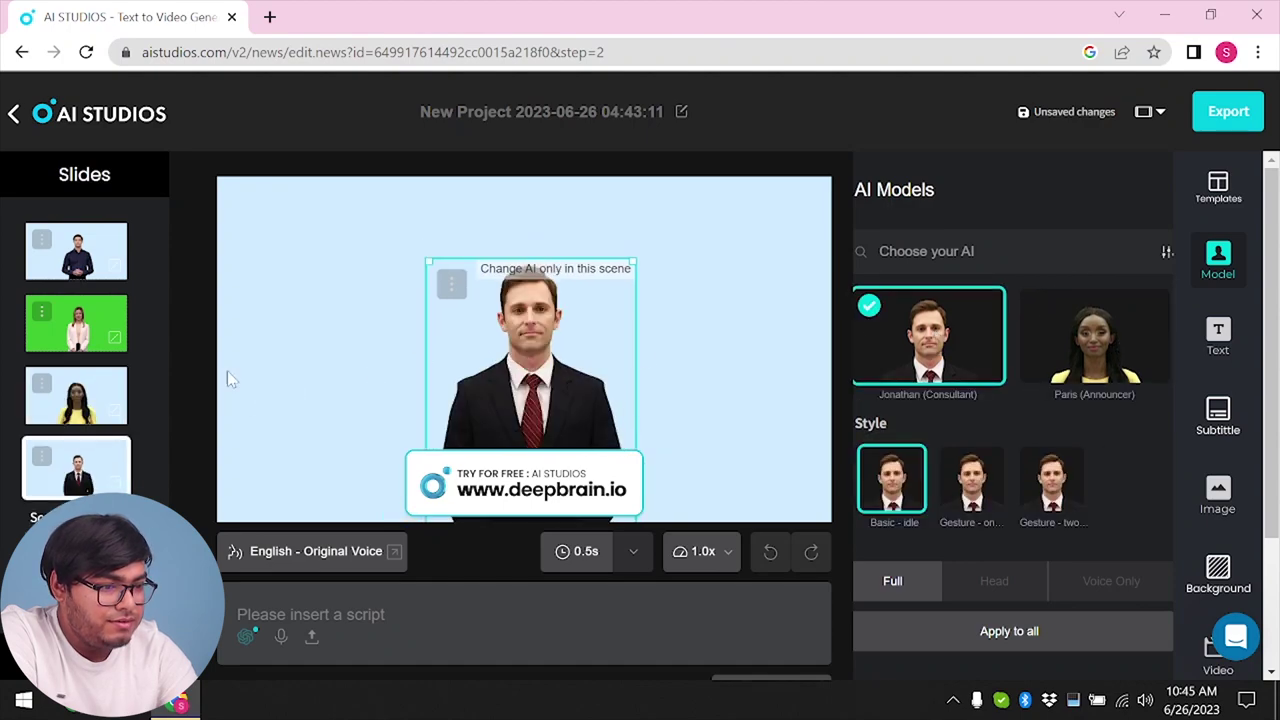
Set the background color to purple on Scene 4 and to salmon pink on Scene 3
{"action": "left_click", "coordinate": [305, 386]}
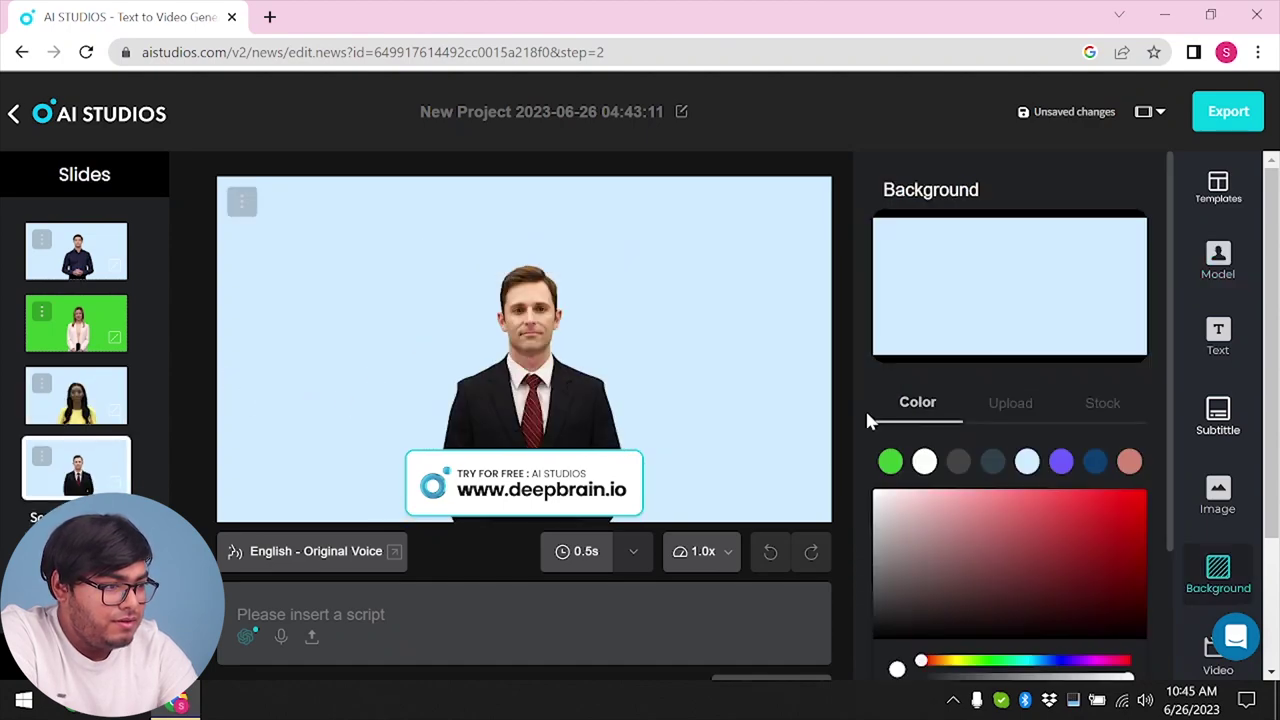
{"action": "left_click", "coordinate": [1061, 461]}
{"action": "left_click", "coordinate": [76, 395]}
{"action": "left_click", "coordinate": [1129, 461]}
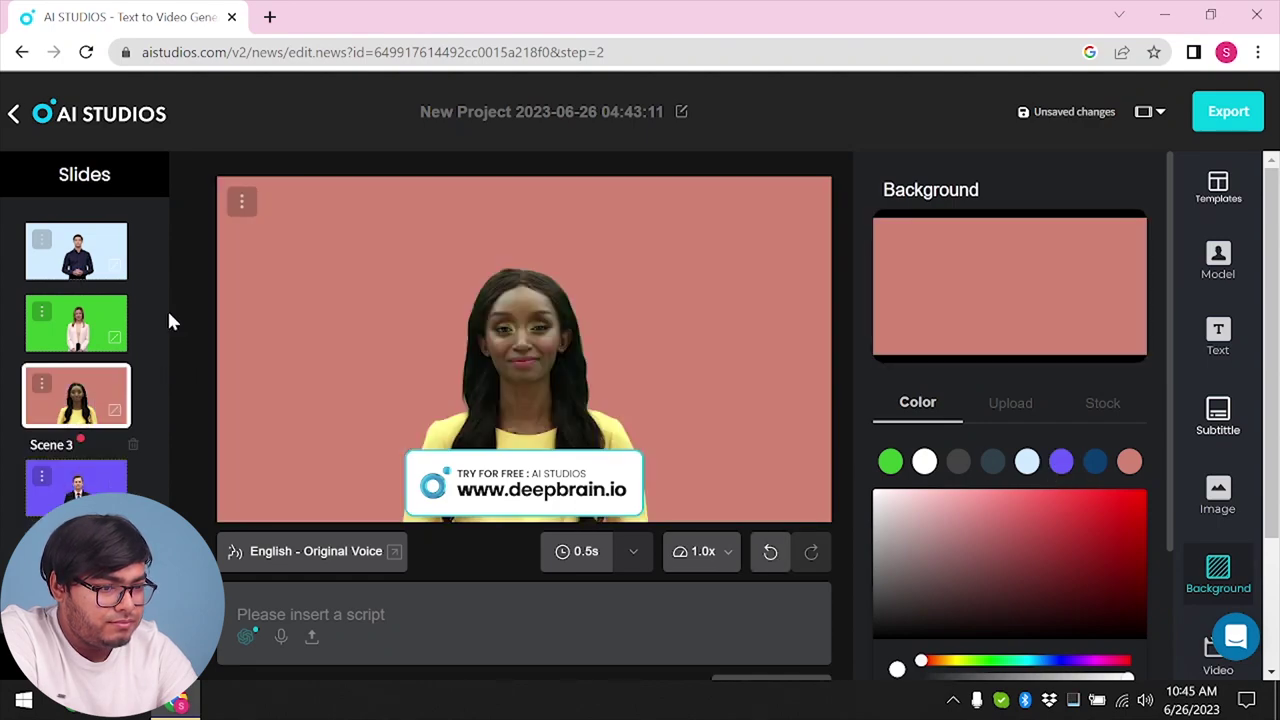
Enter "This is the scene number 1" as the script of Scene 1
{"action": "left_click", "coordinate": [52, 267]}
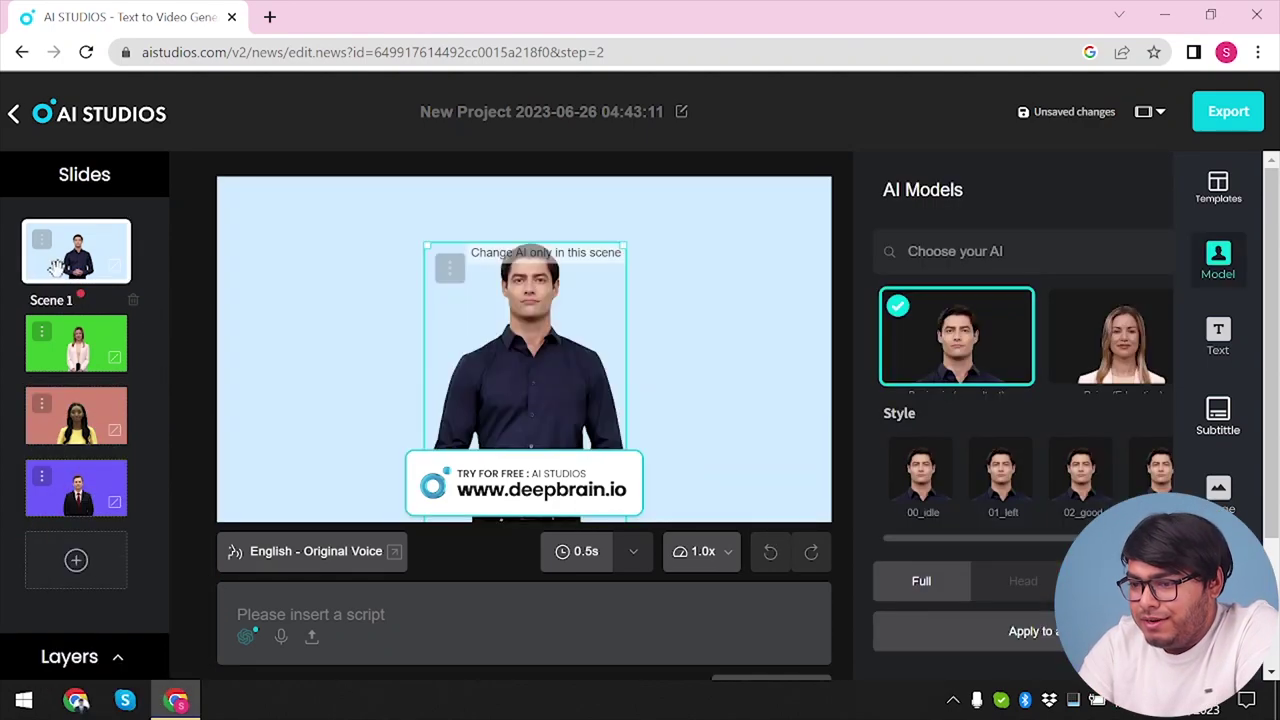
{"action": "left_click", "coordinate": [357, 603]}
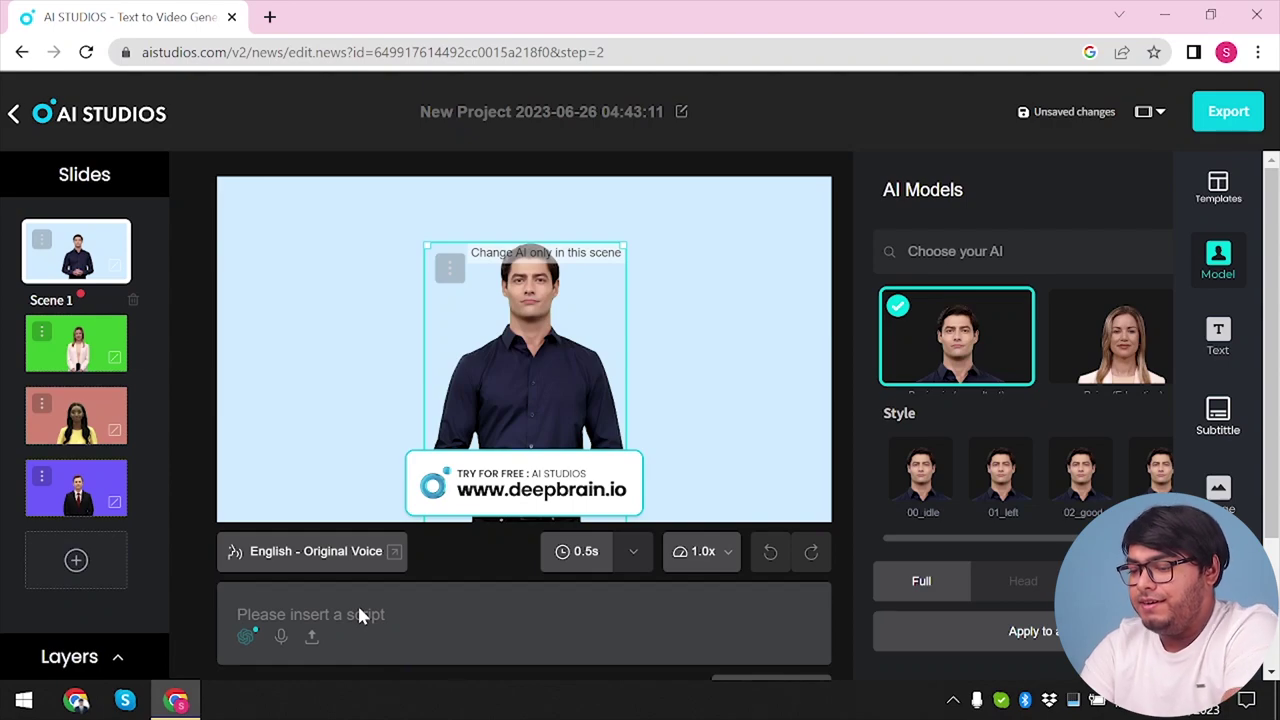
{"action": "type", "text": "This is the scene number 1"}
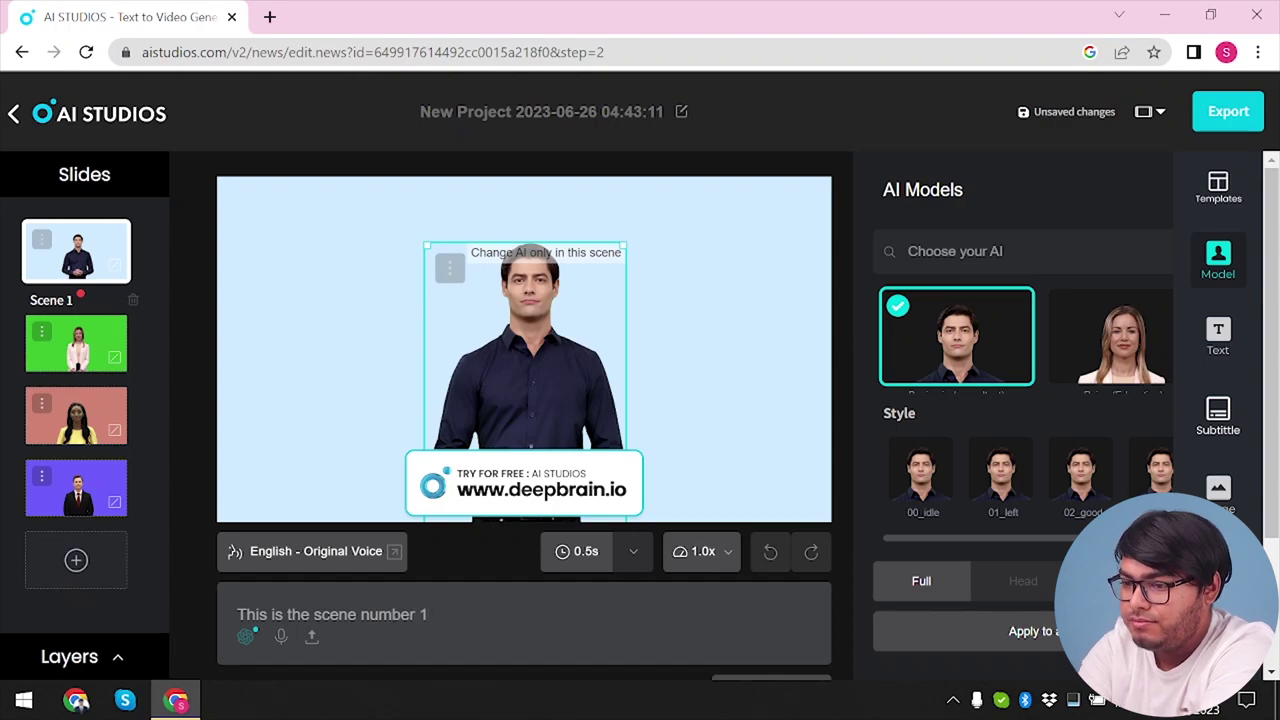
Enter "This is the scene number 2" as the script of Scene 2
{"action": "left_click", "coordinate": [76, 343]}
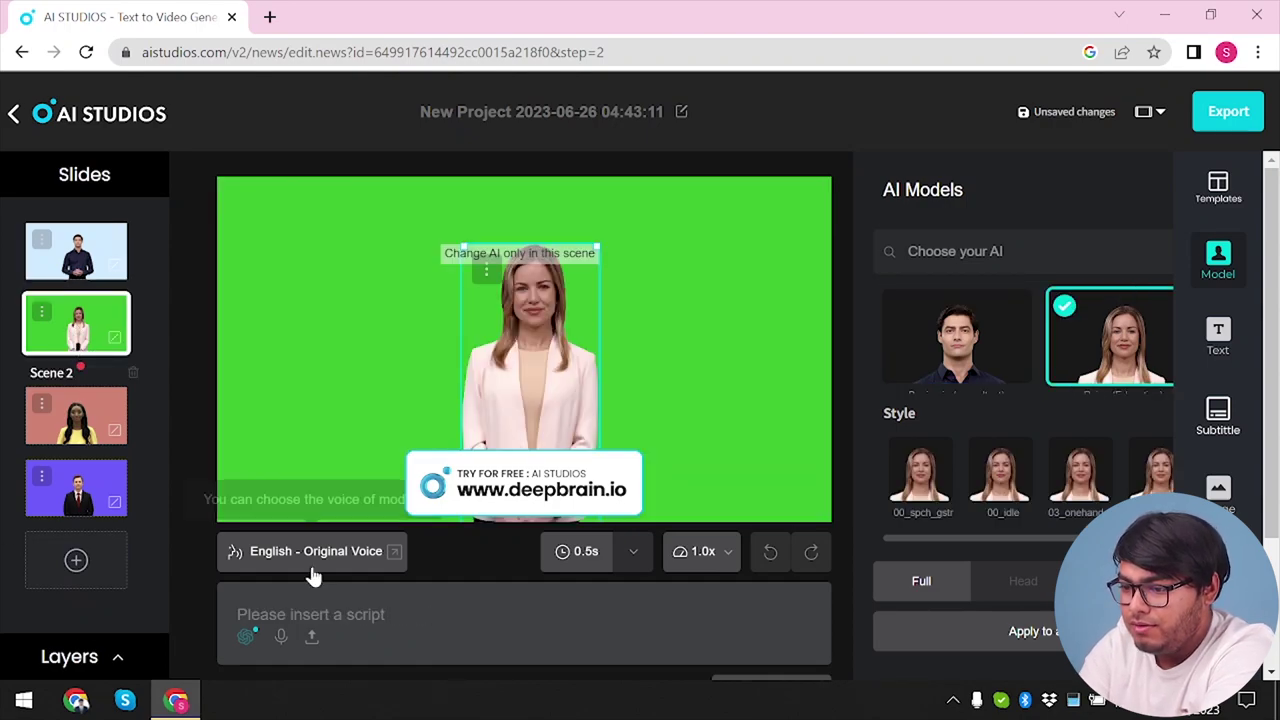
{"action": "type", "text": "Th"}
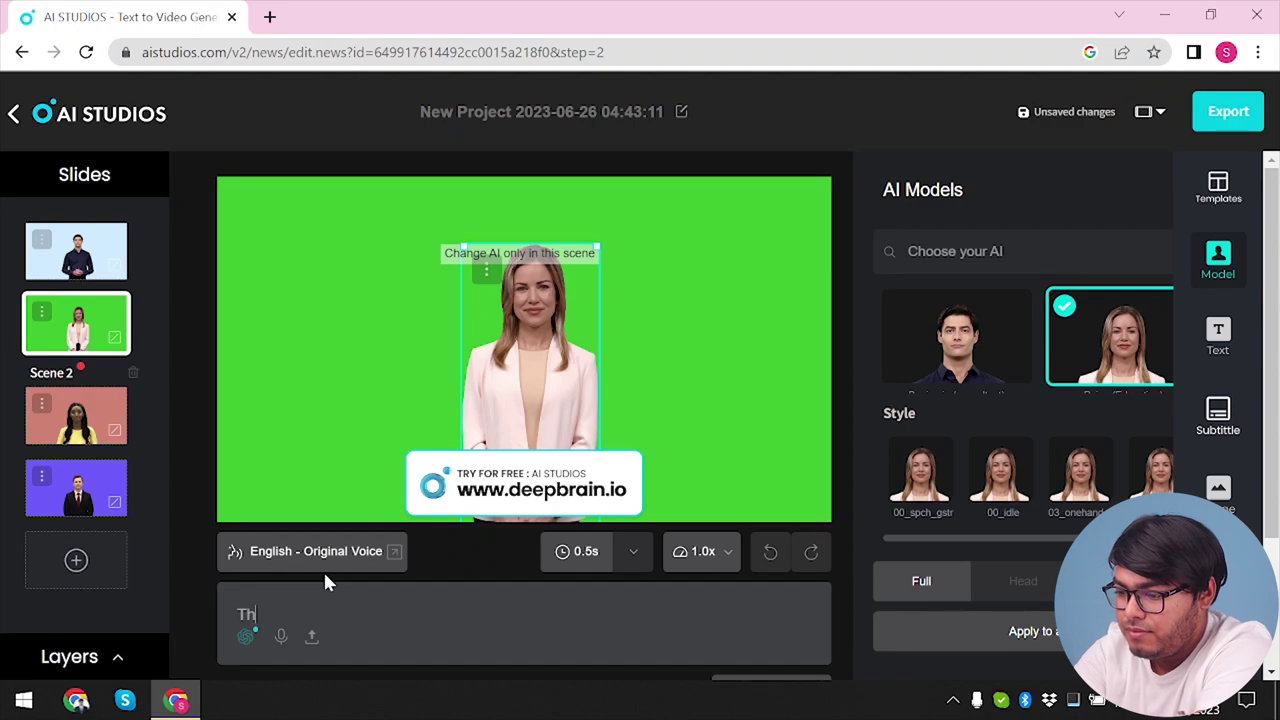
{"action": "type", "text": "is is the sc"}
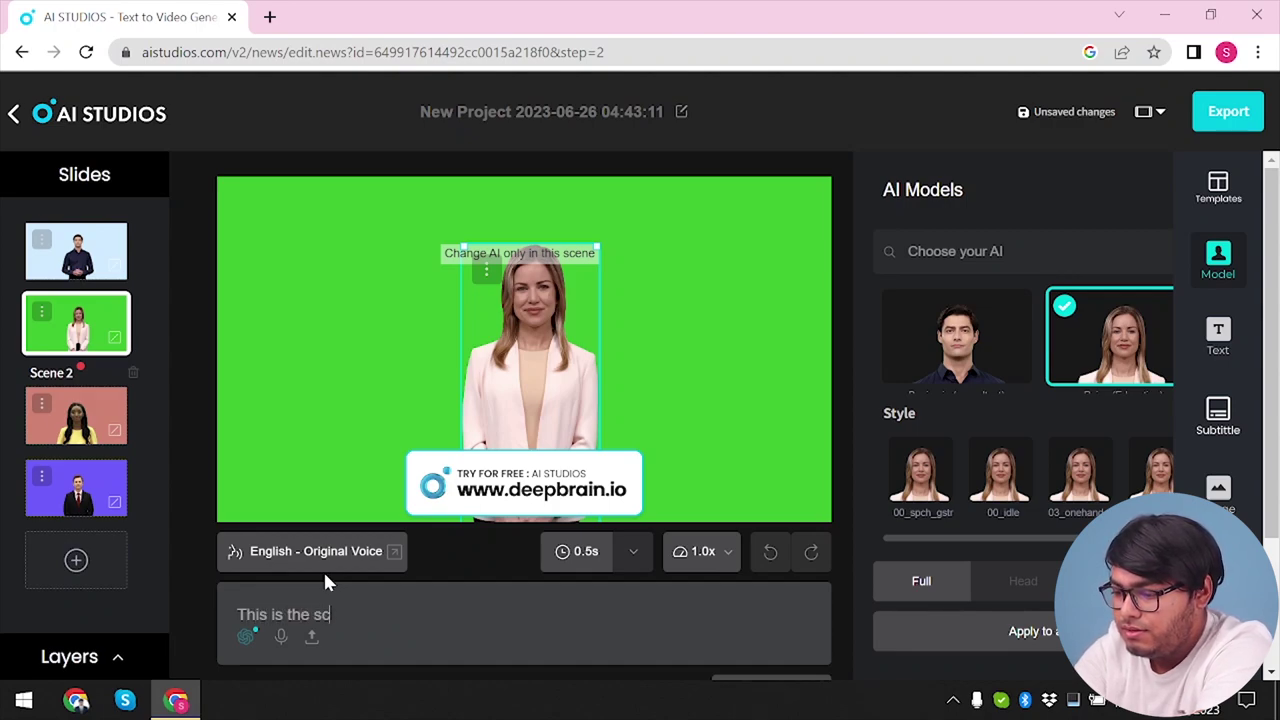
{"action": "type", "text": "ene nu"}
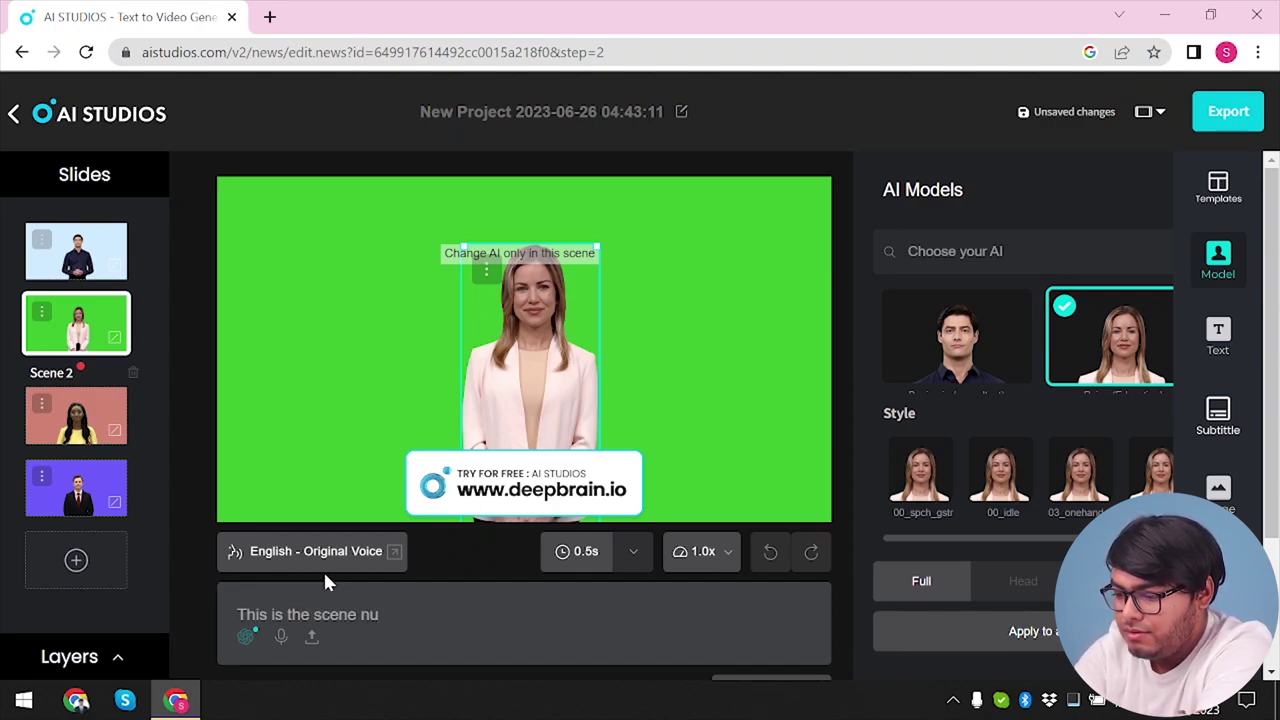
{"action": "type", "text": "mber 2"}
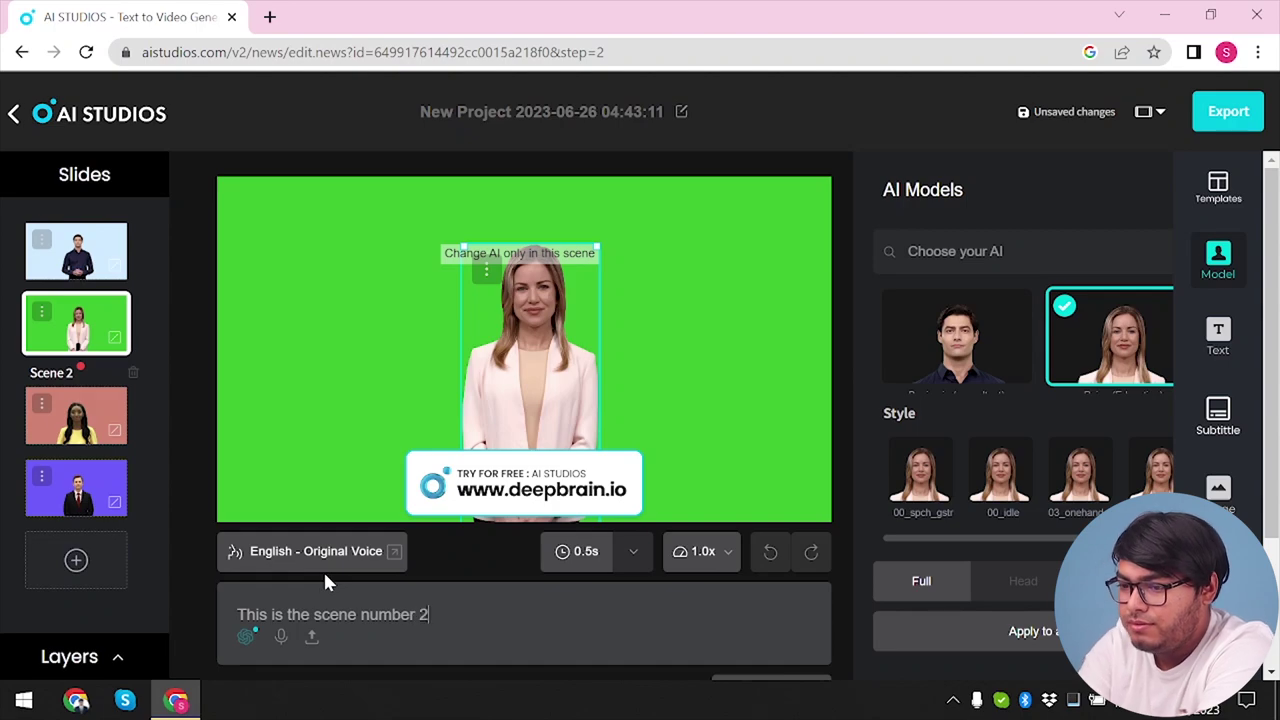
Reuse the Scene 2 script as "This is the scene number 3" in Scene 3 and "This is the scene number 4" in Scene 4
{"action": "key", "text": "ctrl+a"}
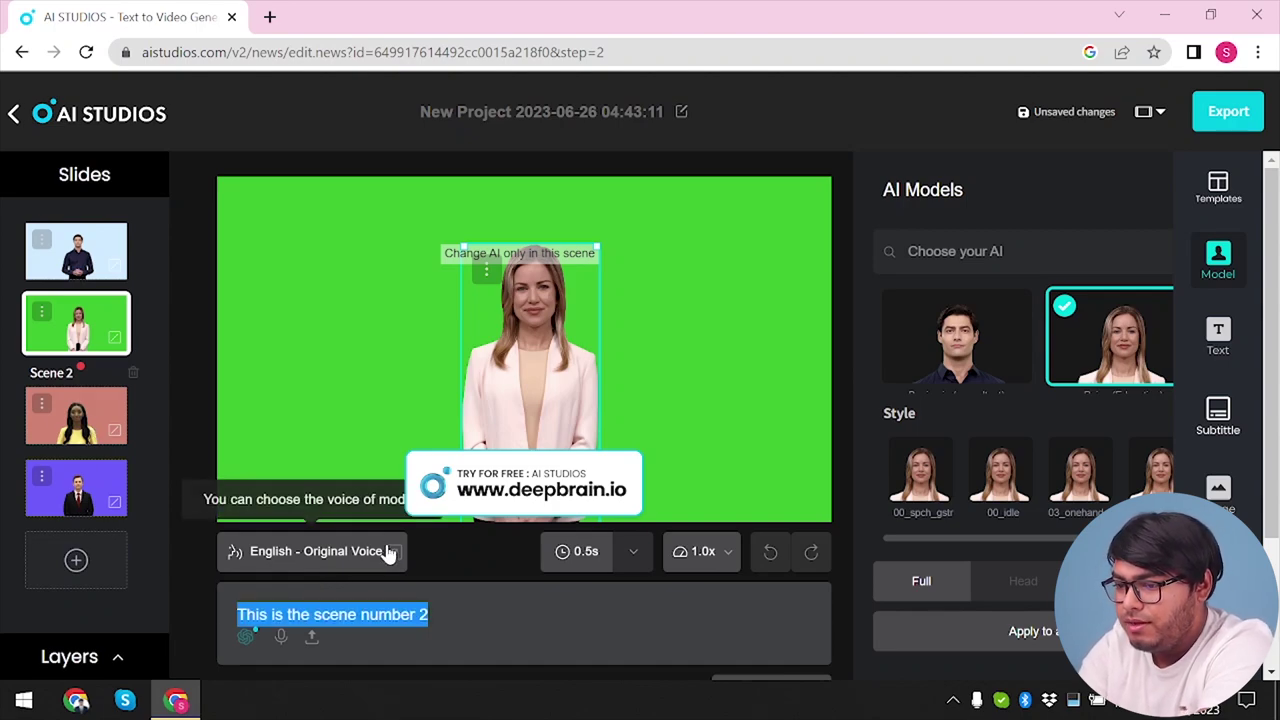
{"action": "left_click", "coordinate": [92, 428]}
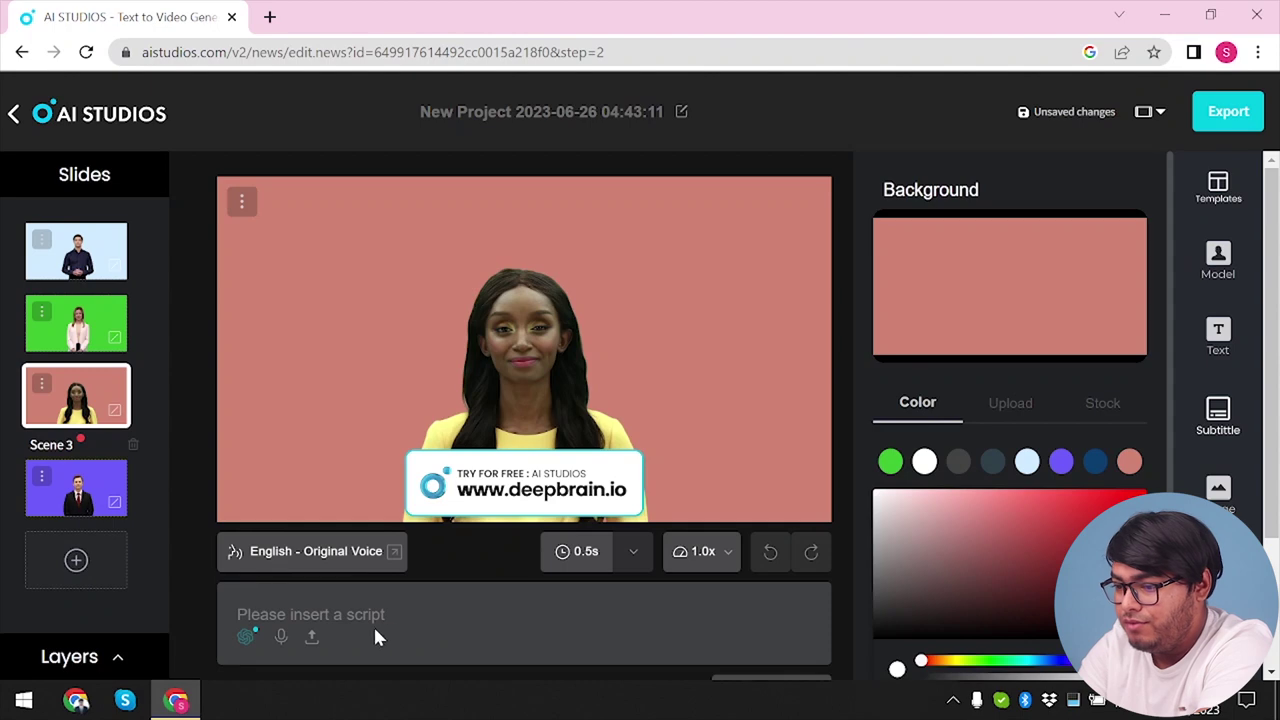
{"action": "left_click", "coordinate": [41, 475]}
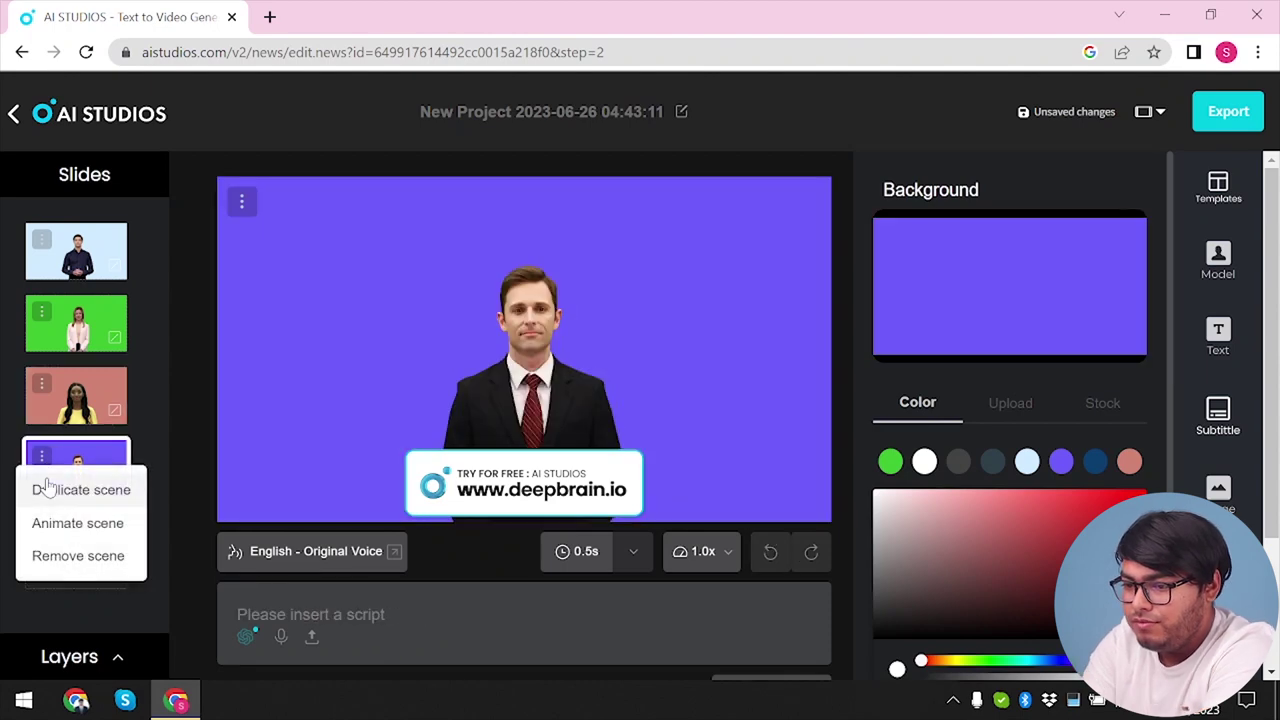
{"action": "left_click", "coordinate": [321, 616]}
{"action": "type", "text": "This is the scene number 4"}
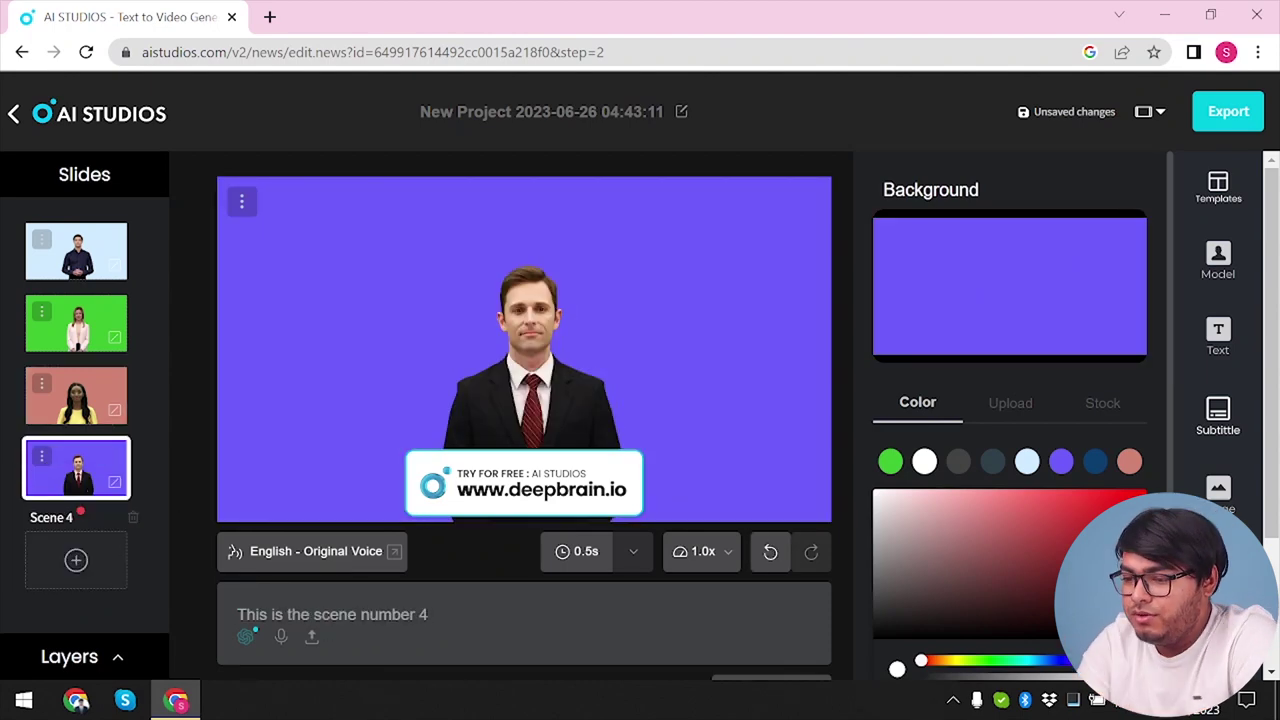
{"action": "left_click", "coordinate": [63, 384]}
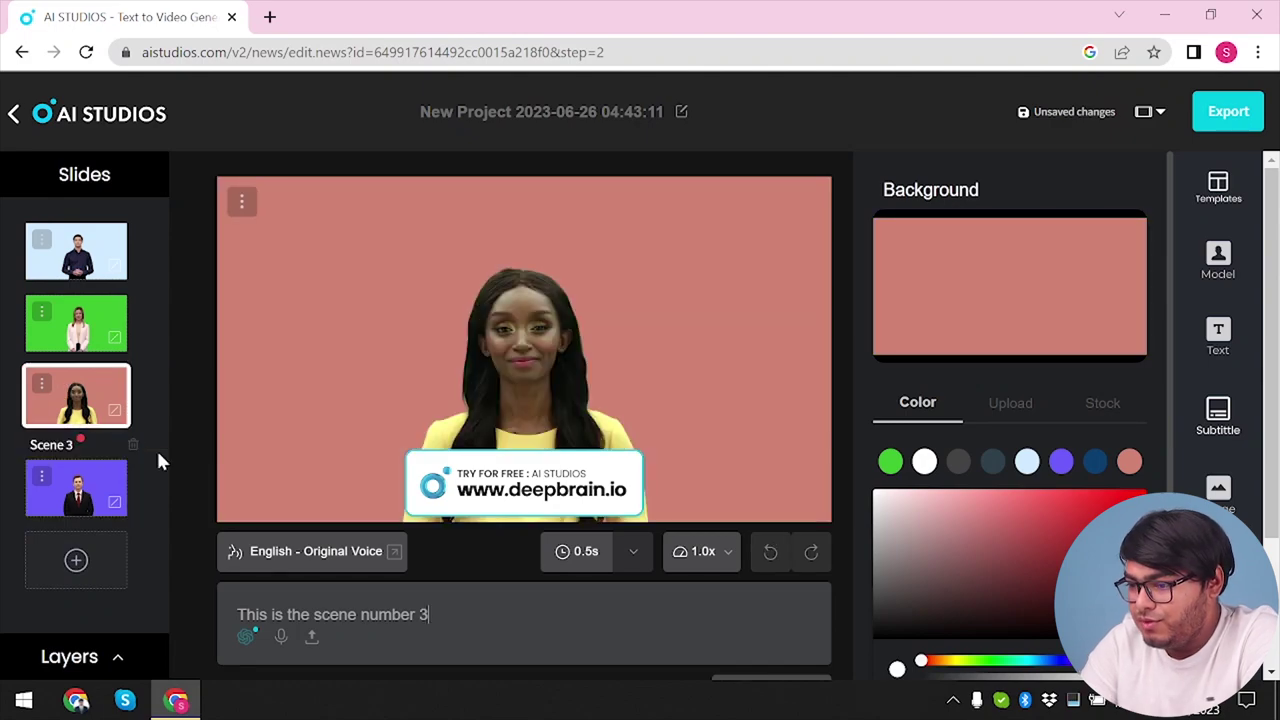
{"action": "left_click", "coordinate": [64, 490]}
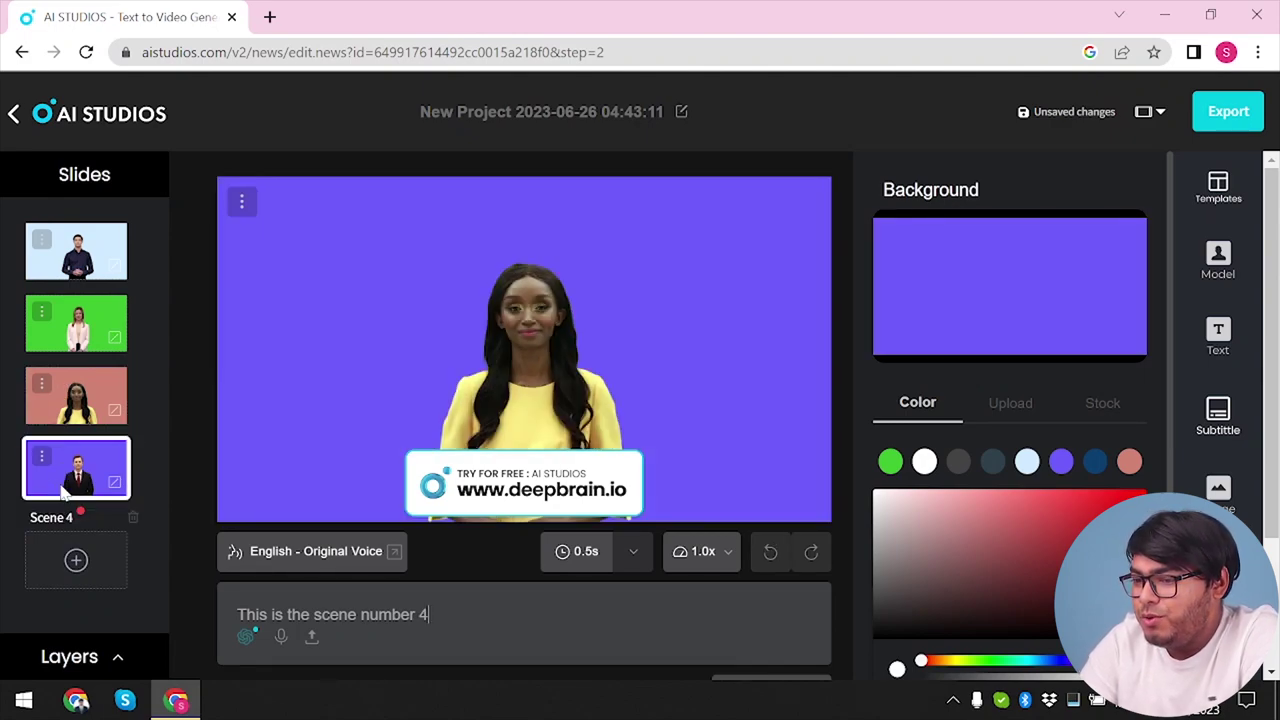
Export the four-scene project as an MP4 video and decline the push notifications
{"action": "left_click", "coordinate": [1237, 125]}
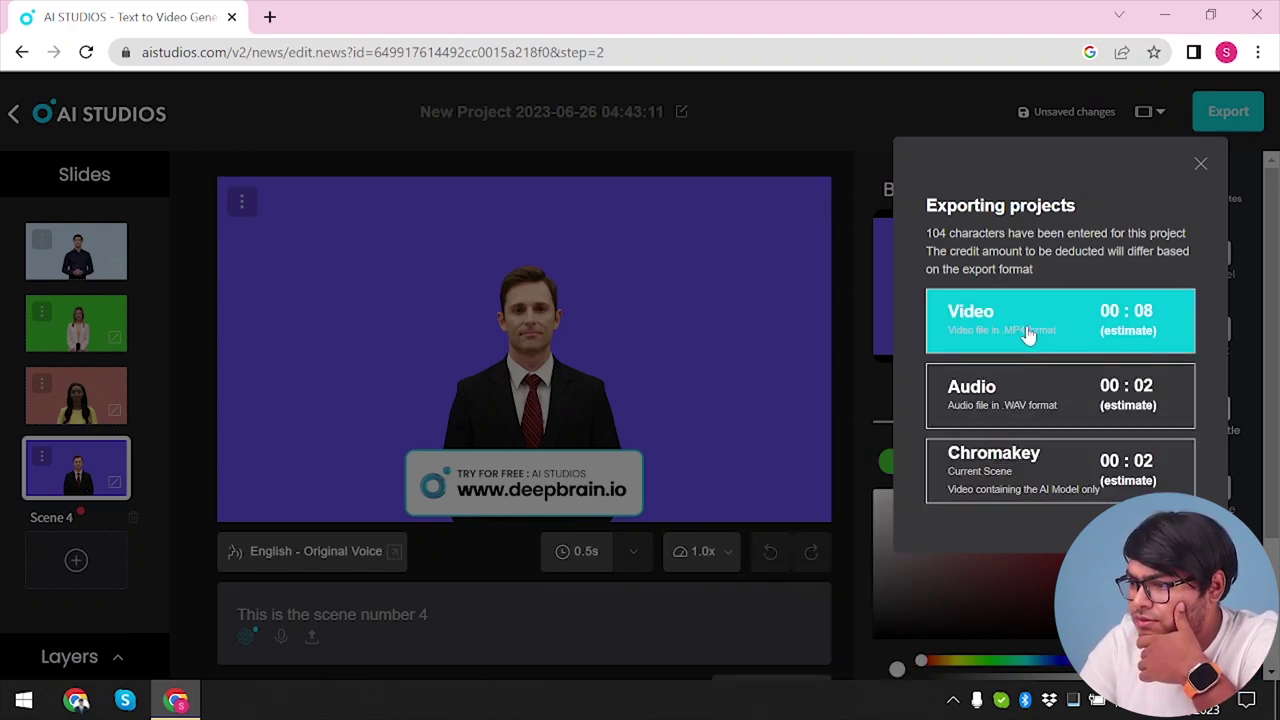
{"action": "left_click", "coordinate": [1029, 334]}
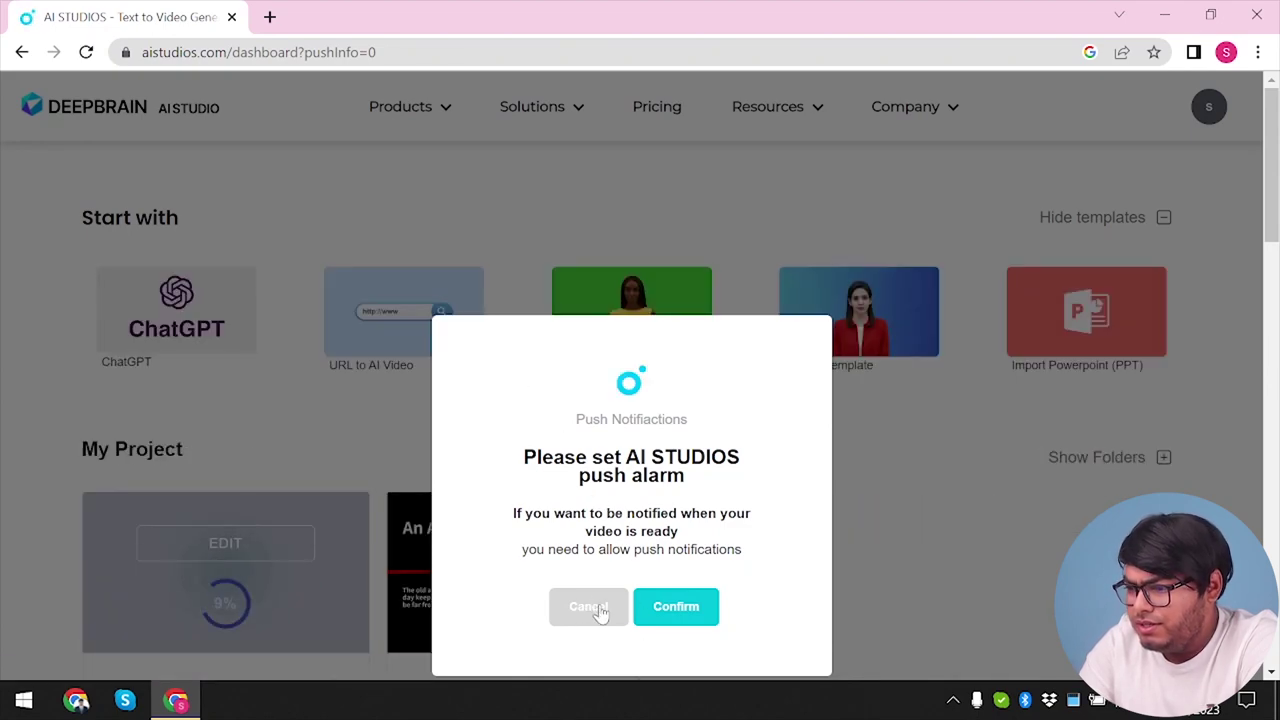
{"action": "left_click", "coordinate": [589, 607]}
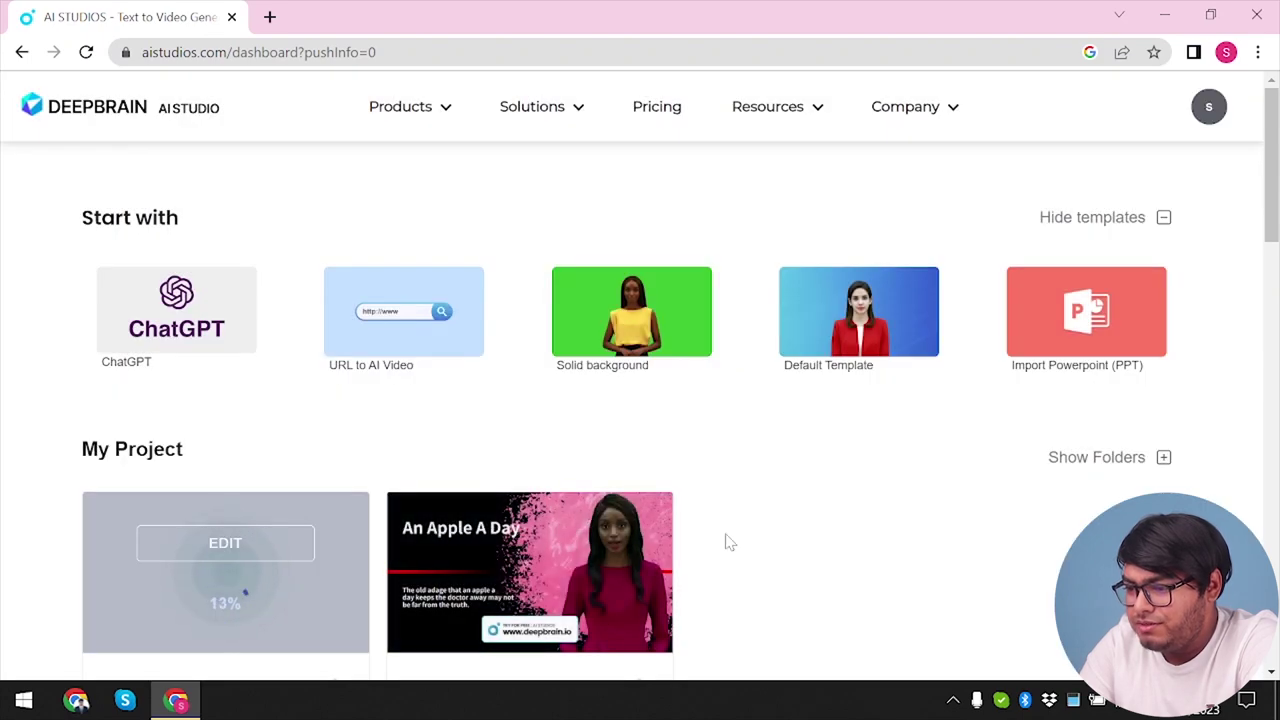
Download the "An Apple A Day" project's video, play the MP4 file in VLC media player and pause it
{"action": "scroll", "coordinate": [723, 540], "scroll_direction": "down", "scroll_amount": 1}
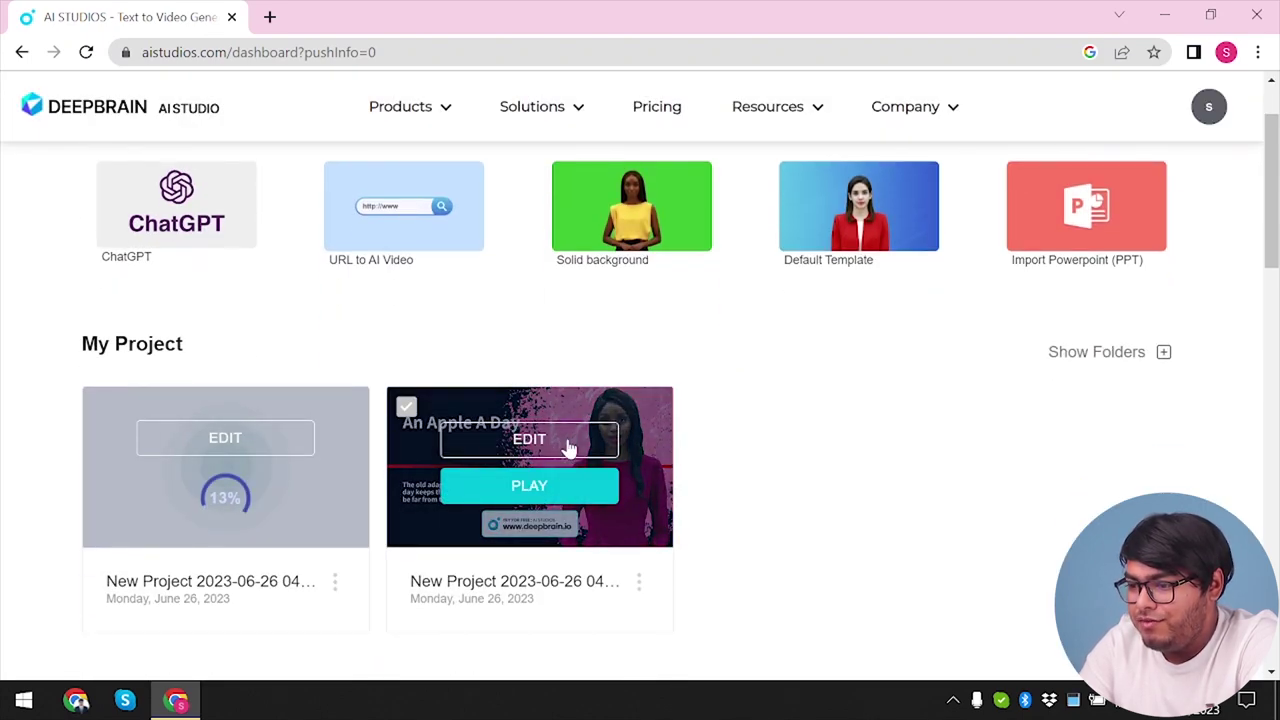
{"action": "left_click", "coordinate": [639, 581]}
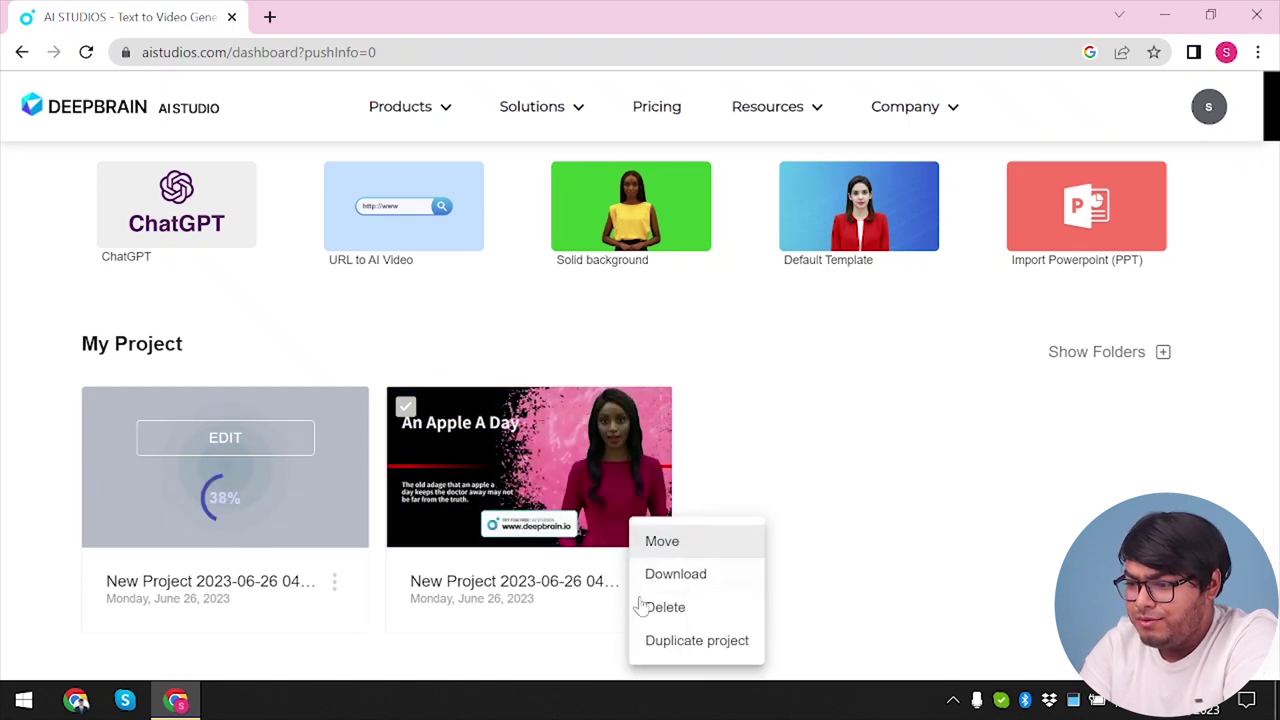
{"action": "left_click", "coordinate": [711, 577]}
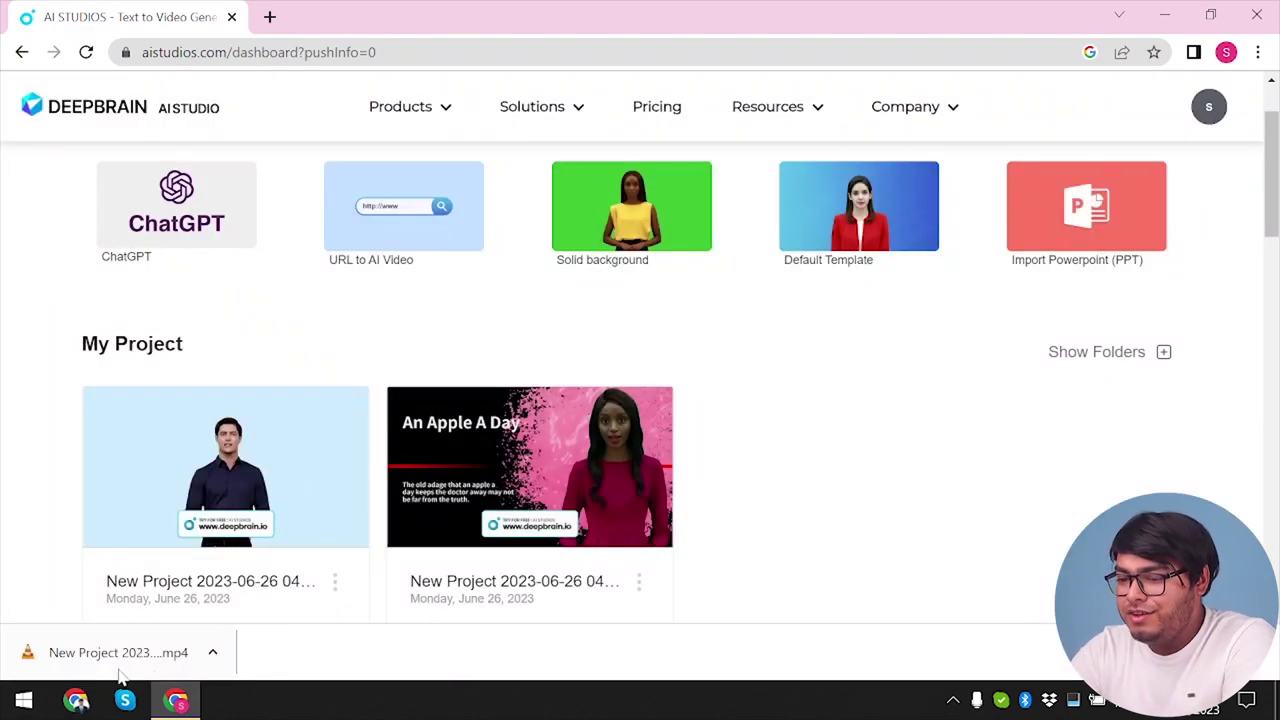
{"action": "left_click", "coordinate": [112, 660]}
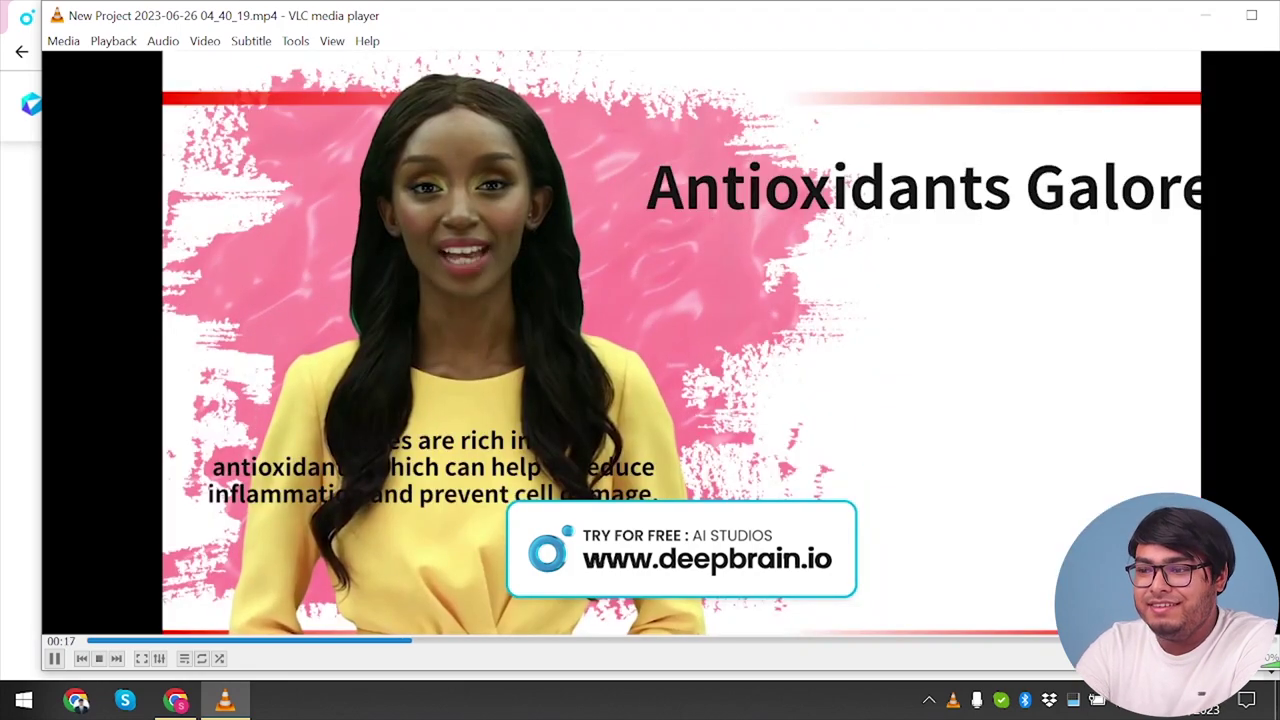
{"action": "key", "text": "space"}
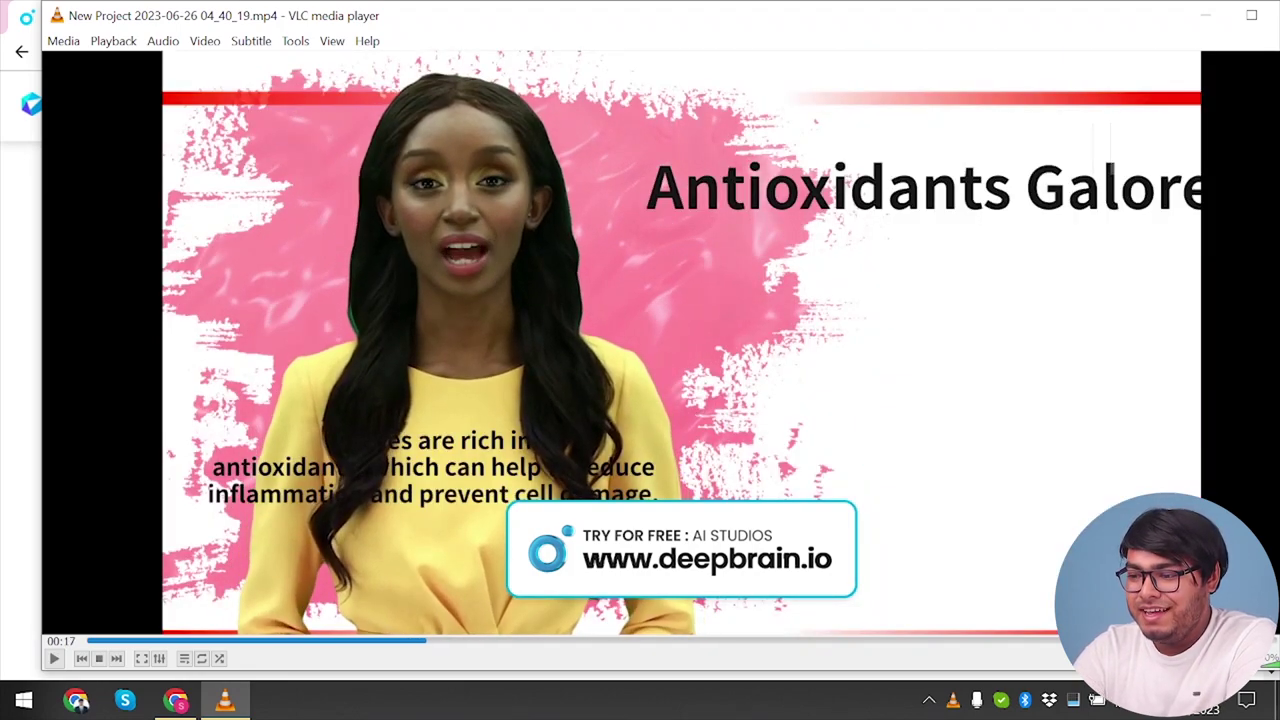
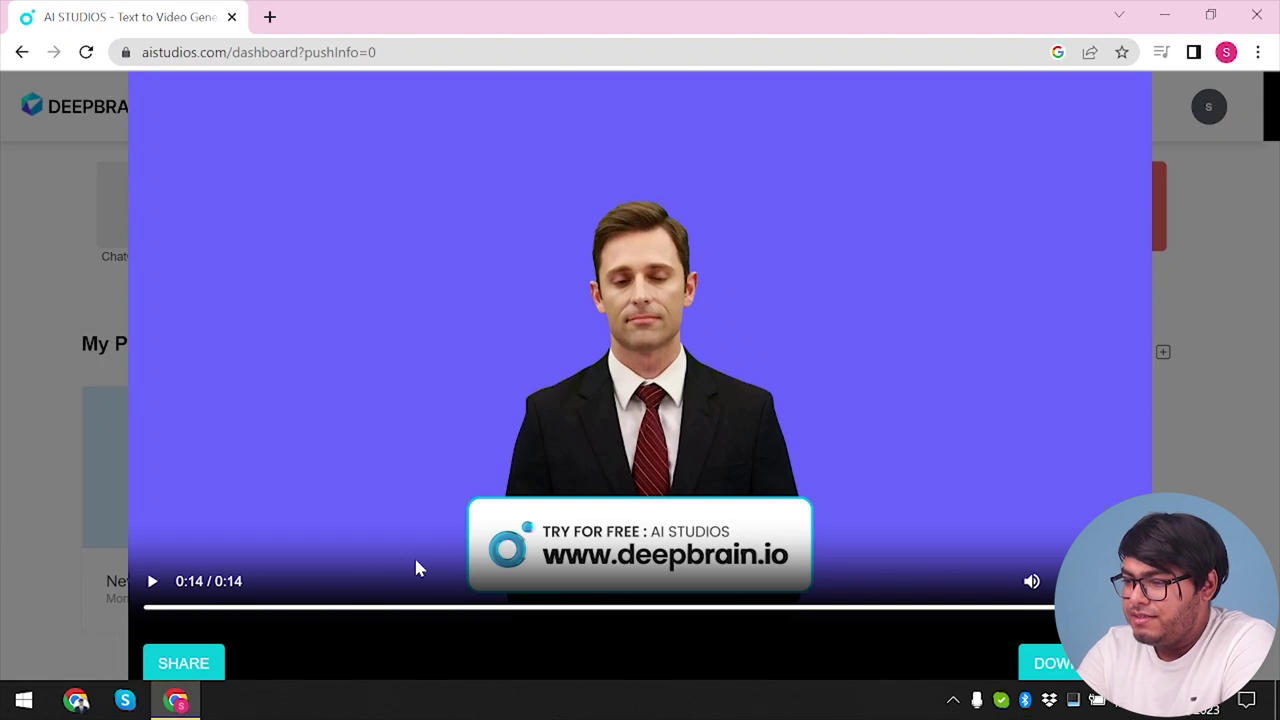
Close the four-scene video's player and return to the project dashboard
{"action": "left_click", "coordinate": [1220, 370]}
{"action": "scroll", "coordinate": [689, 497], "scroll_direction": "down", "scroll_amount": 1}
{"action": "scroll", "coordinate": [437, 335], "scroll_direction": "up", "scroll_amount": 1}
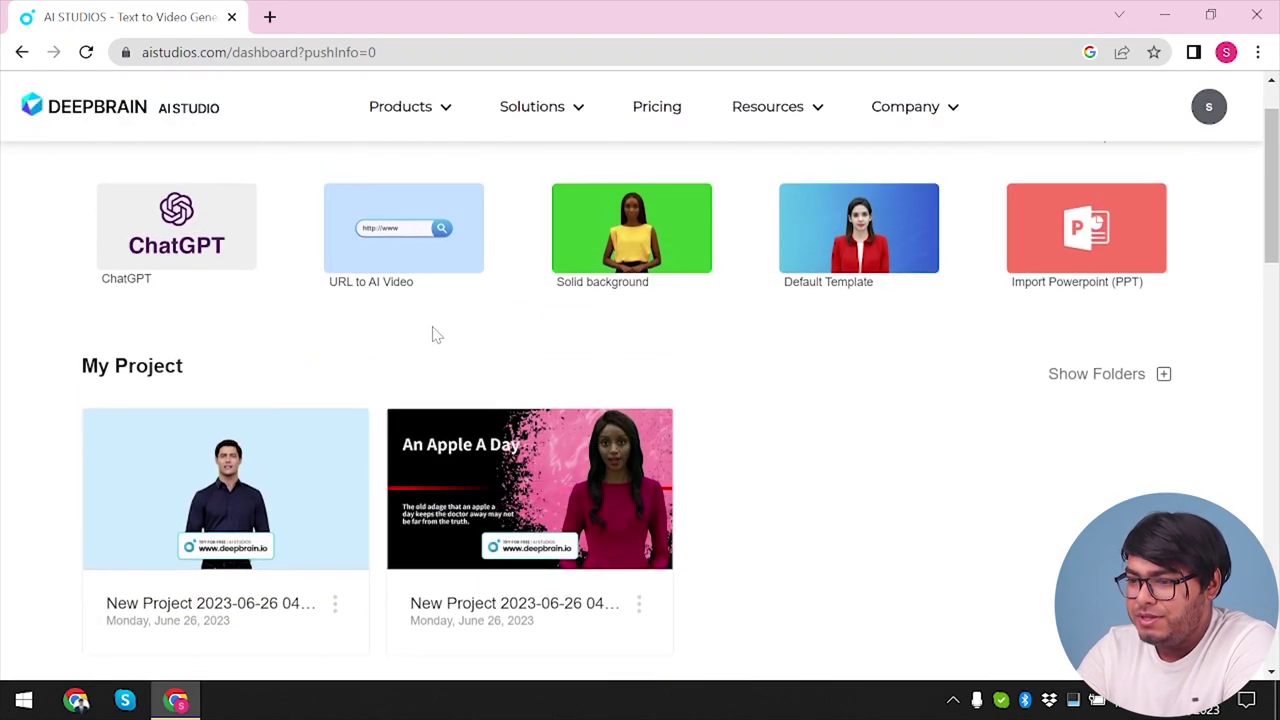
Go to the App Unbox website in a new browser tab and open its DeepBrain AI Review article
{"action": "left_click", "coordinate": [269, 17]}
{"action": "type", "text": "a"}
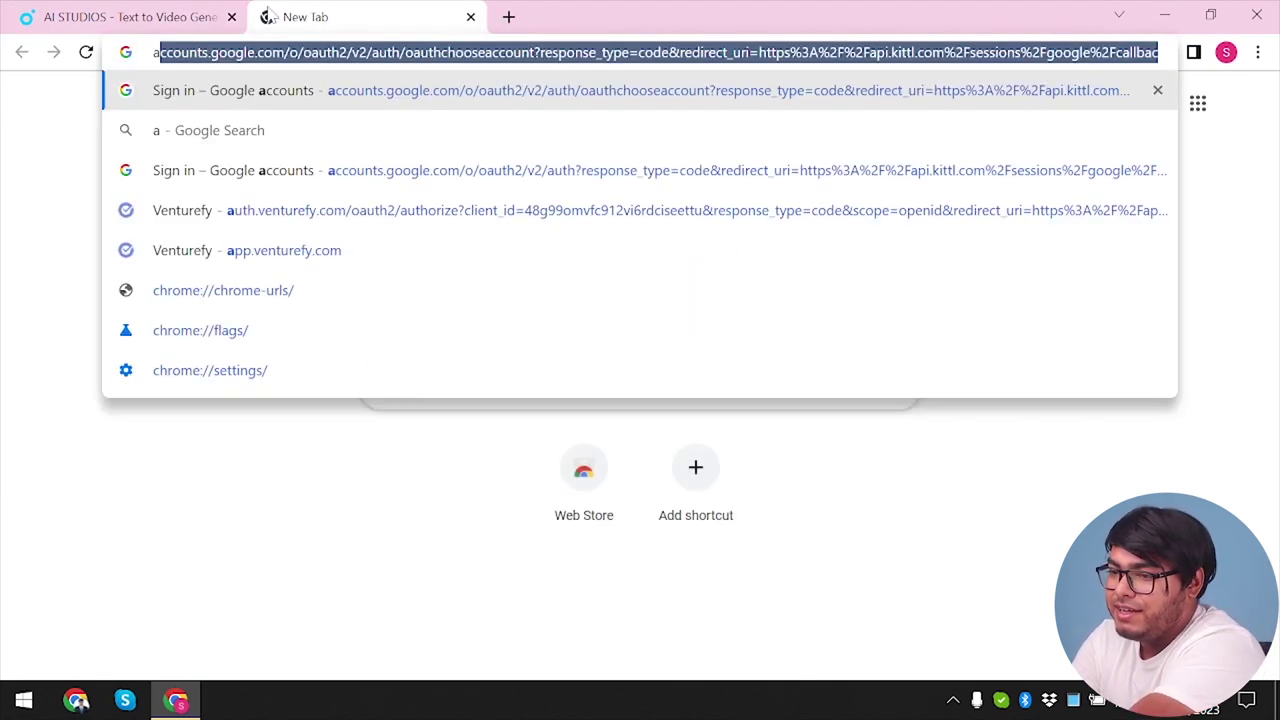
{"action": "type", "text": "ppunbo"}
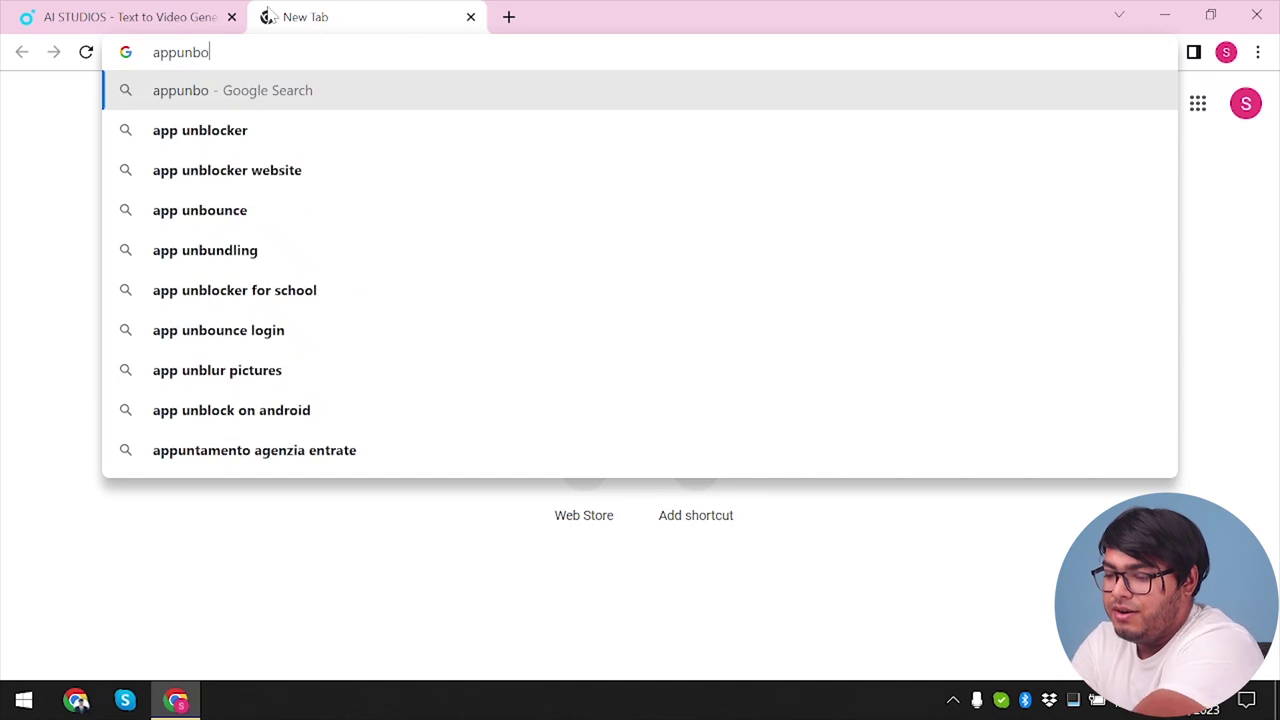
{"action": "type", "text": "x"}
{"action": "key", "text": "Return"}
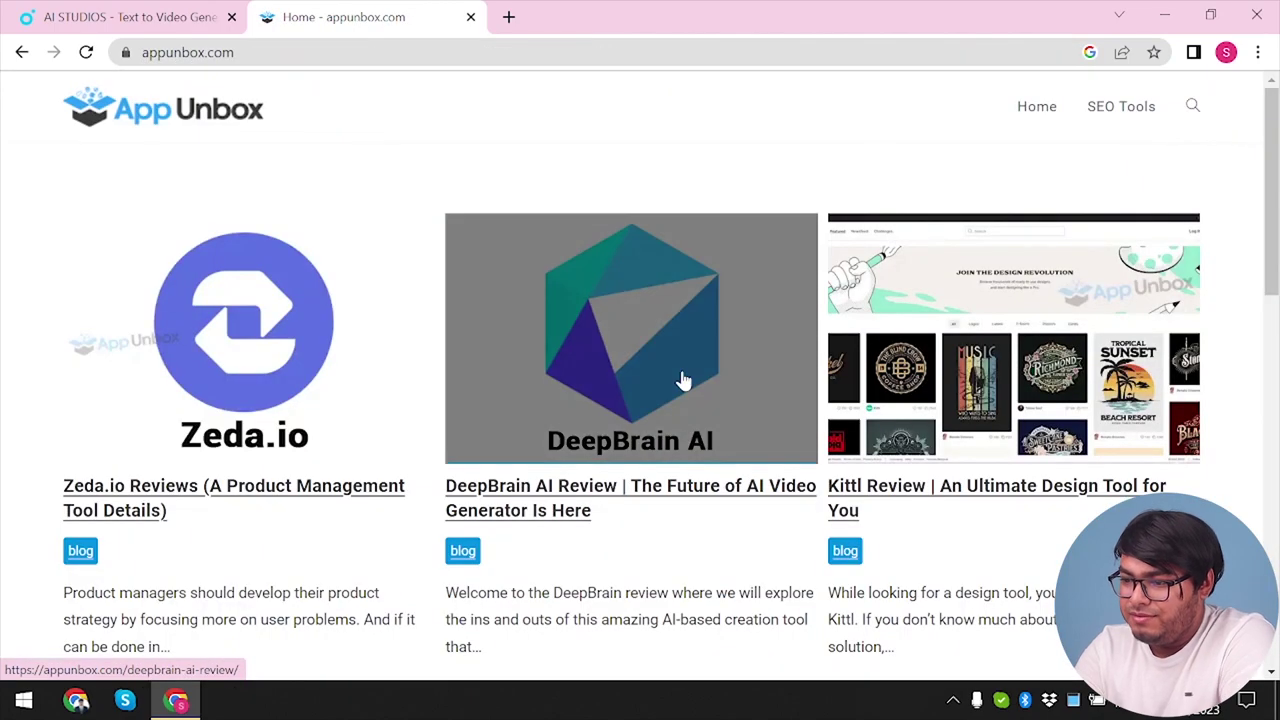
{"action": "left_click", "coordinate": [604, 476]}
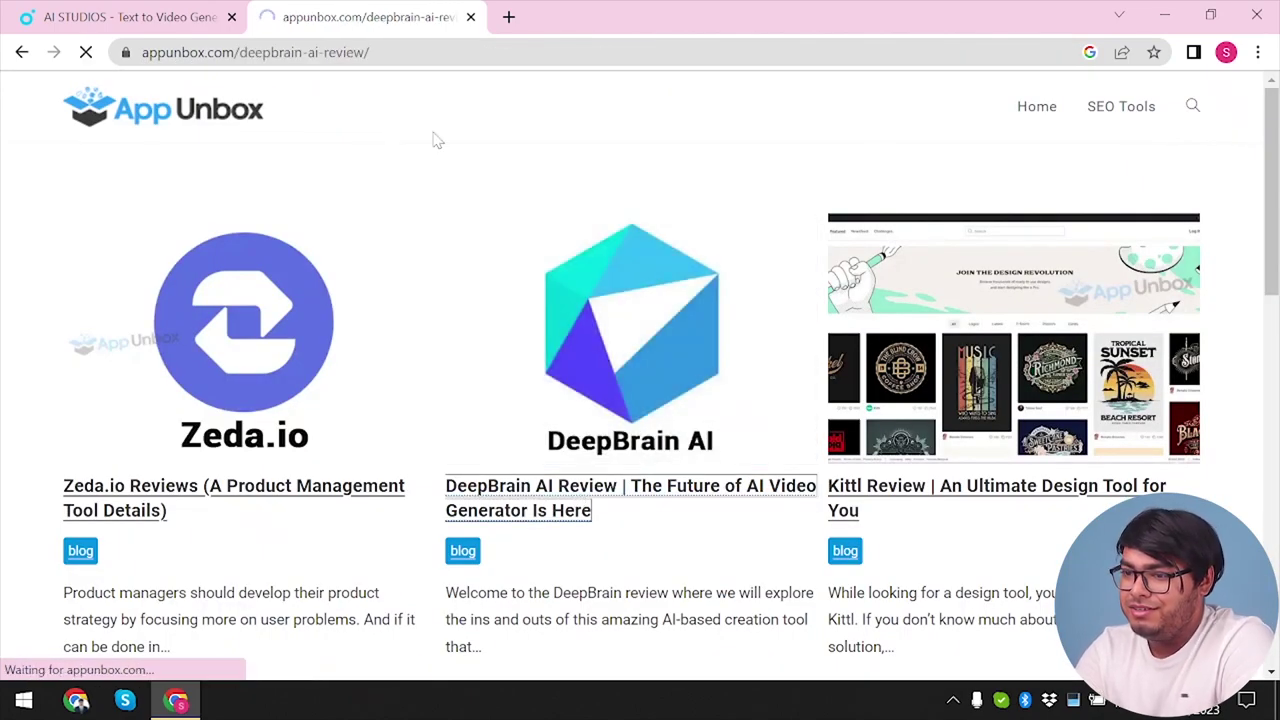
Copy the review article's URL and create an AI video from it in AI Studios with URL to AI Video, keeping the first template
{"action": "key", "text": "ctrl+l"}
{"action": "key", "text": "ctrl+c"}
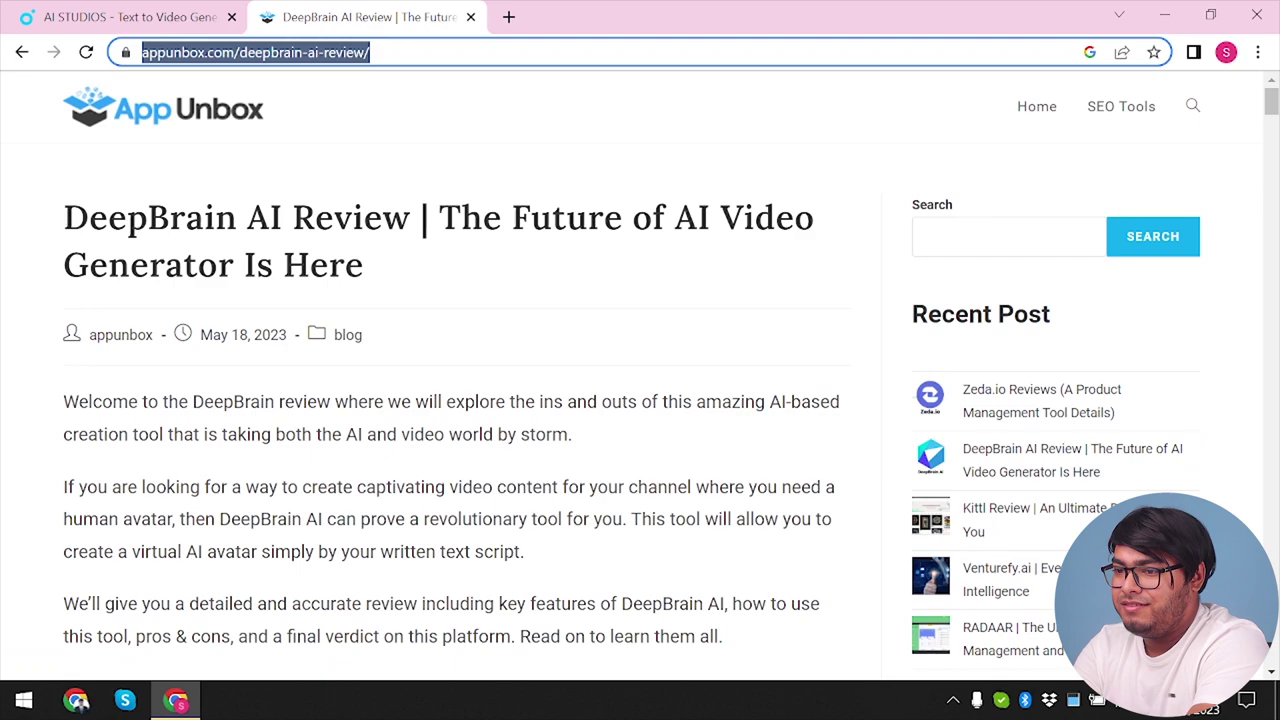
{"action": "left_click", "coordinate": [130, 17]}
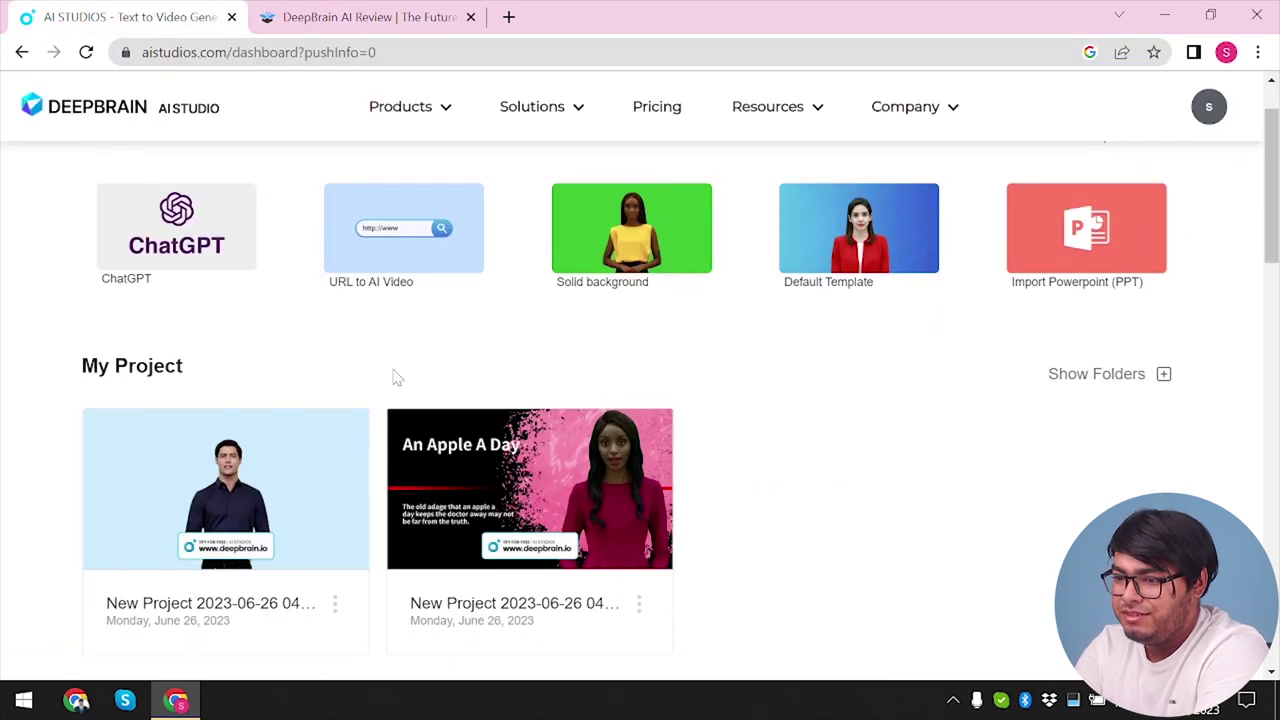
{"action": "left_click", "coordinate": [410, 264]}
{"action": "key", "text": "ctrl+v"}
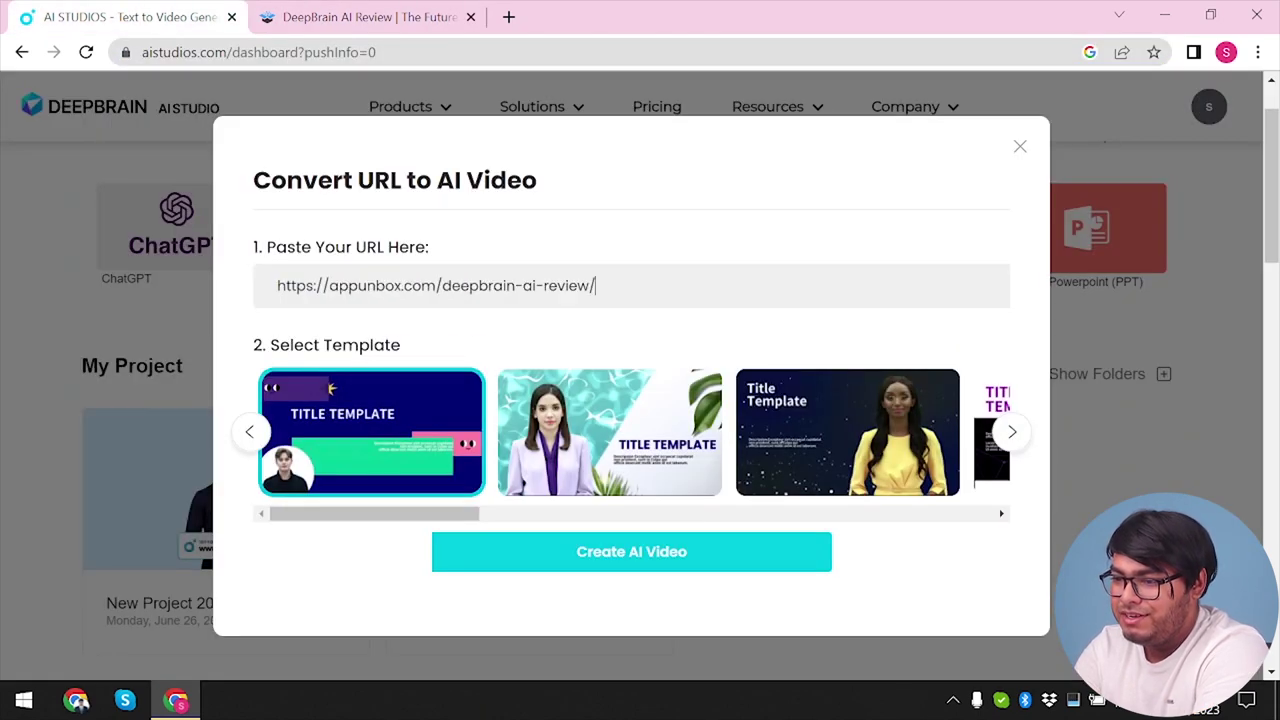
{"action": "left_click", "coordinate": [641, 559]}
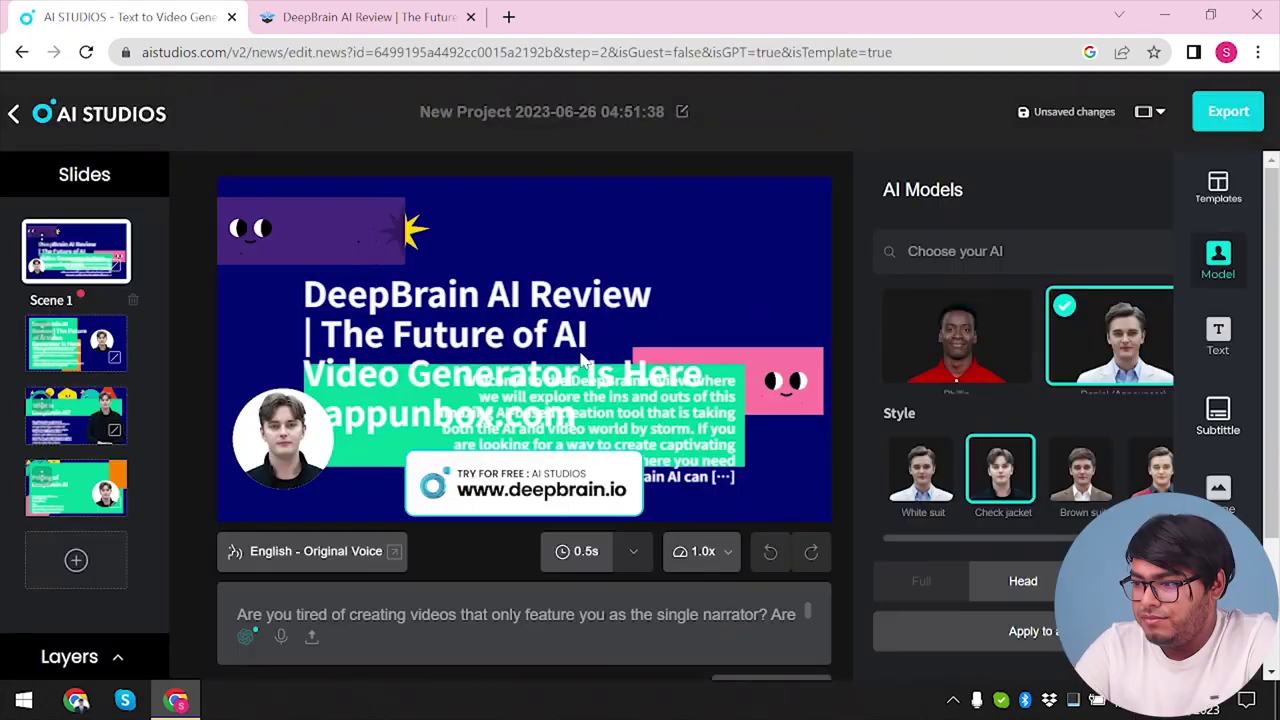
Look through the four scenes generated from the DeepBrain AI review article
{"action": "left_click", "coordinate": [78, 345]}
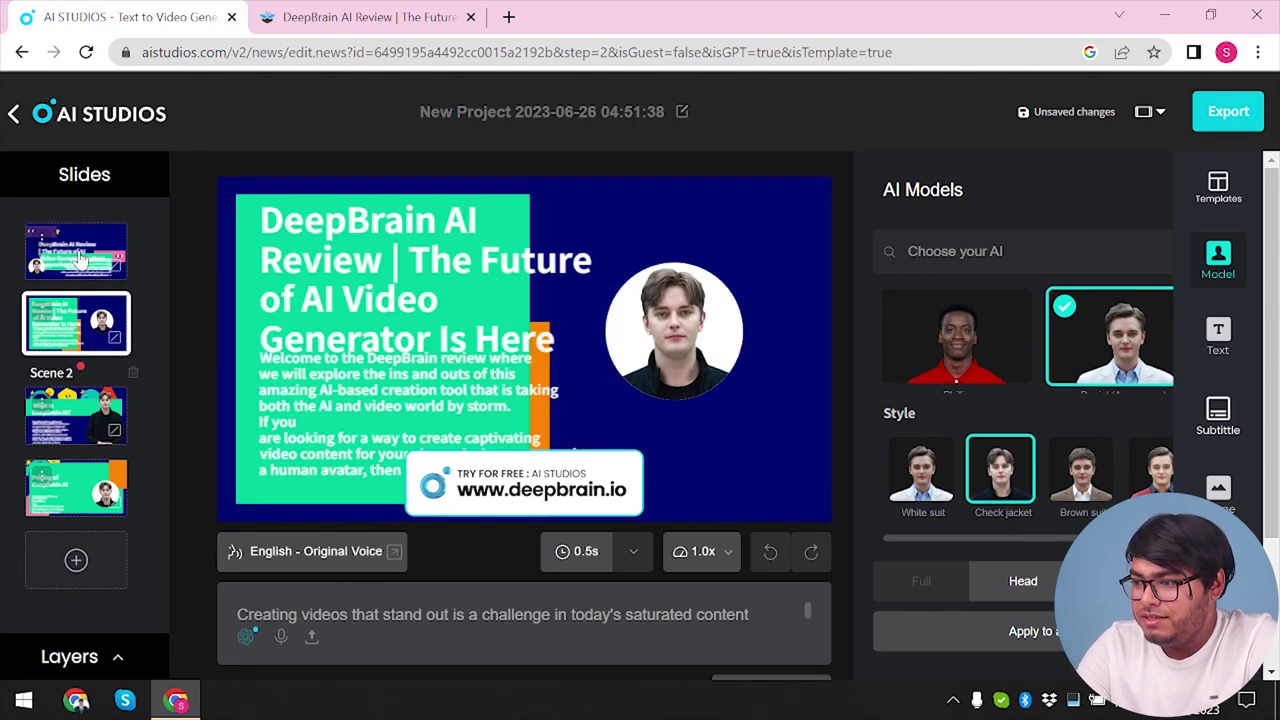
{"action": "left_click", "coordinate": [80, 258]}
{"action": "left_click", "coordinate": [83, 302]}
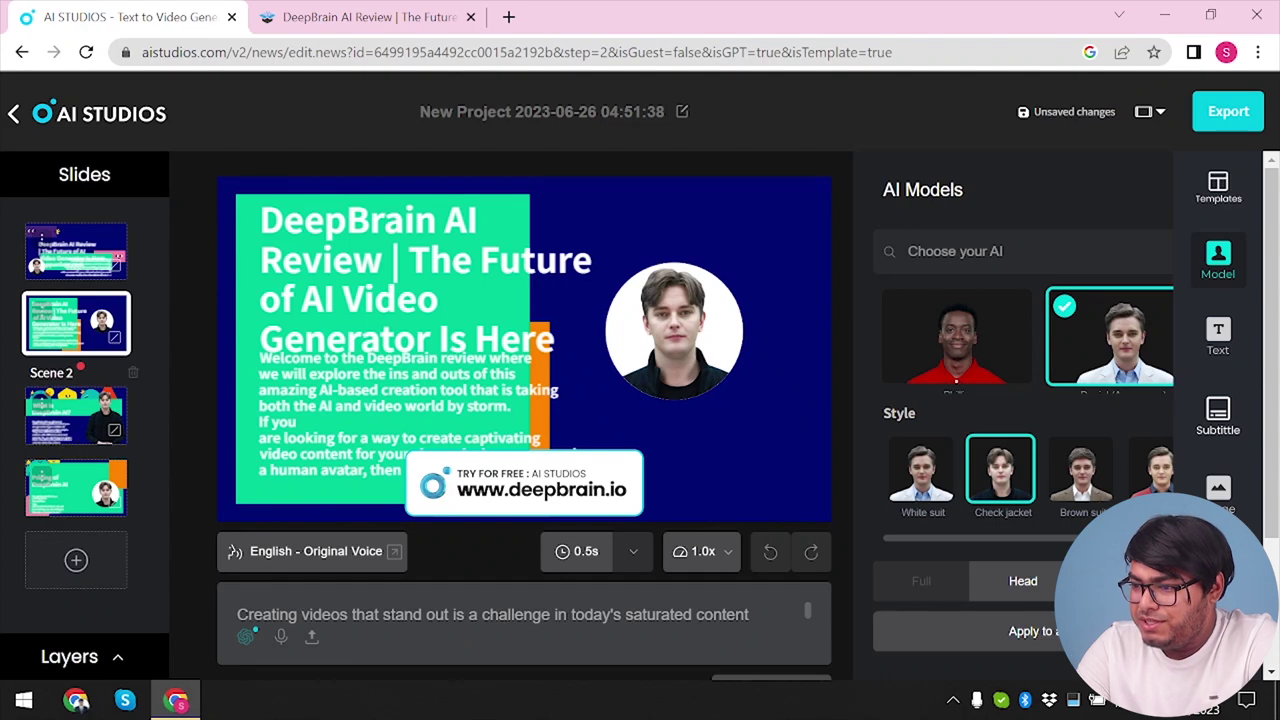
{"action": "left_click", "coordinate": [76, 400]}
{"action": "left_click", "coordinate": [72, 485]}
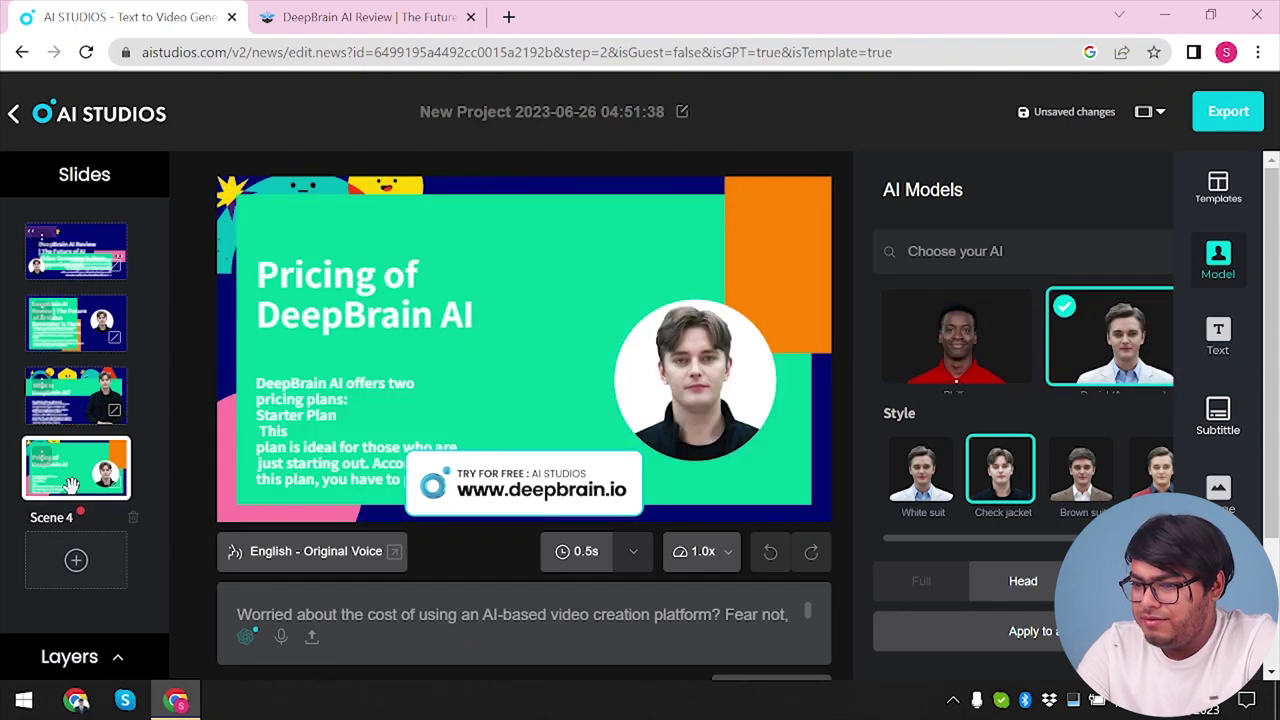
Return to the first scene, DeepBrain AI Review, and check its layout and script
{"action": "left_click", "coordinate": [98, 258]}
{"action": "left_click", "coordinate": [515, 490]}
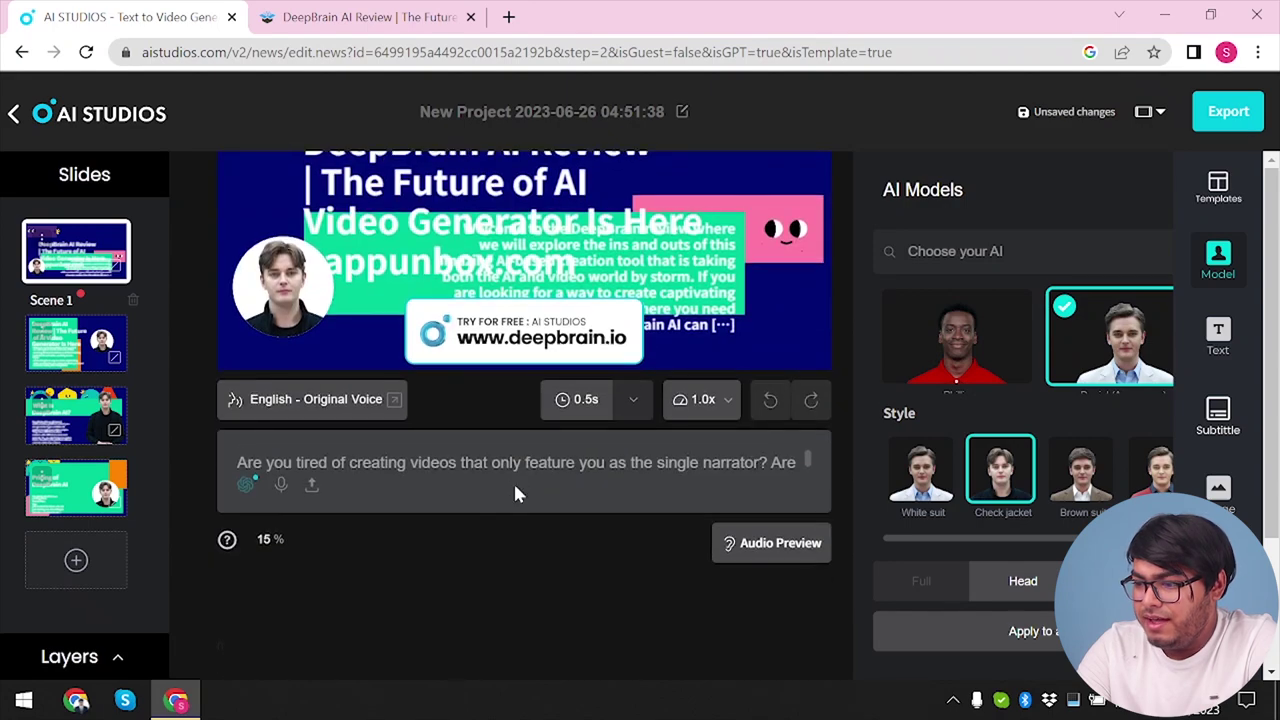
{"action": "scroll", "coordinate": [513, 481], "scroll_direction": "up", "scroll_amount": 2}
{"action": "left_click", "coordinate": [370, 323]}
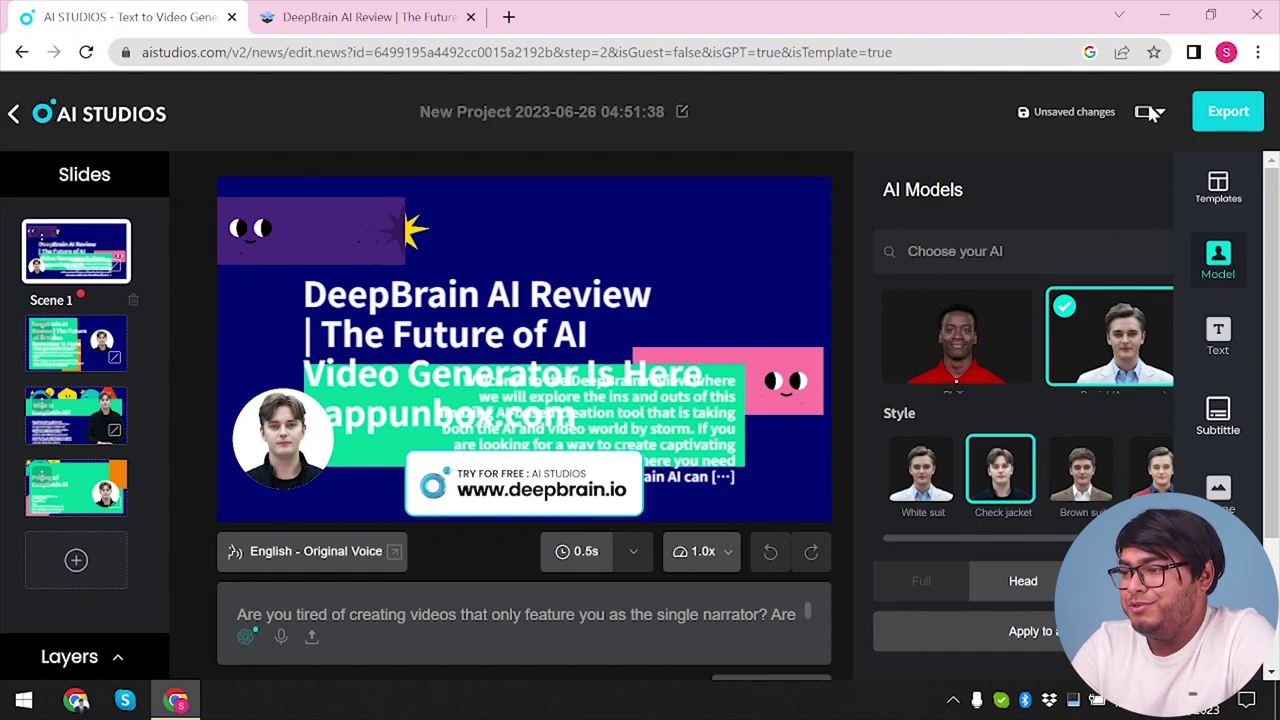
Try to export the four-scene DeepBrain review project as an MP4 video and dismiss the upgrade offer
{"action": "left_click", "coordinate": [1229, 117]}
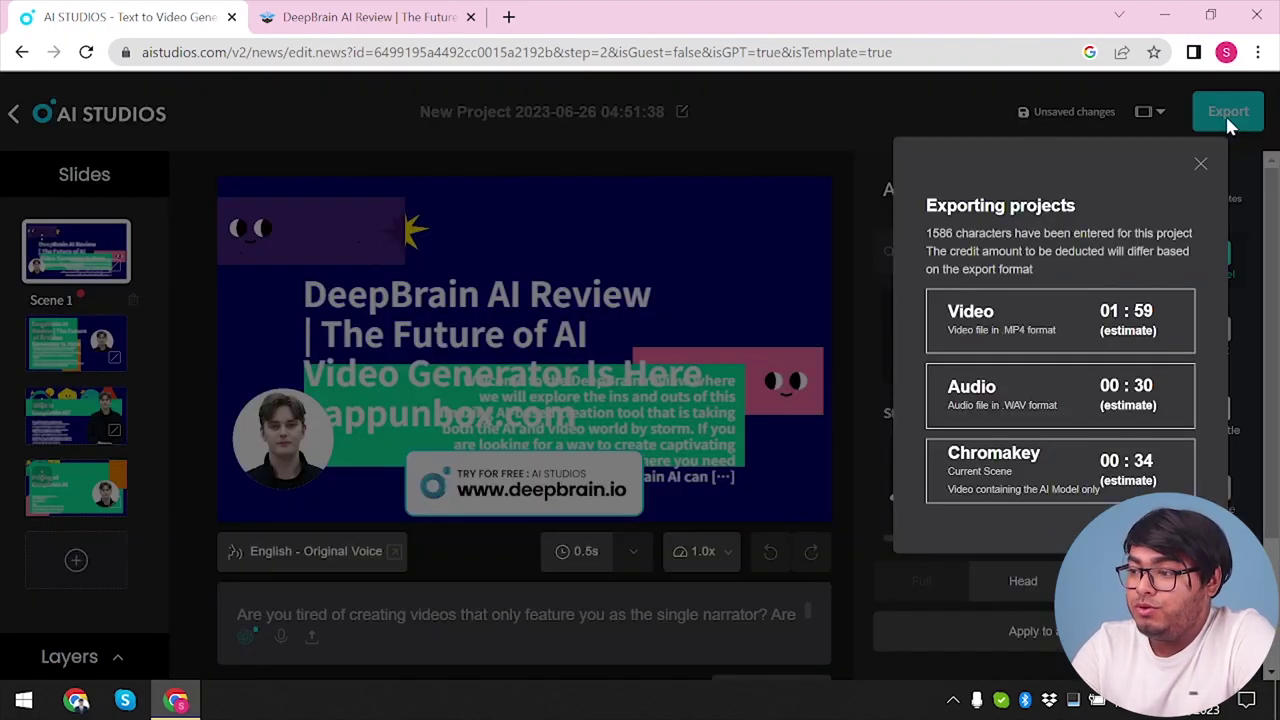
{"action": "left_click", "coordinate": [1066, 324]}
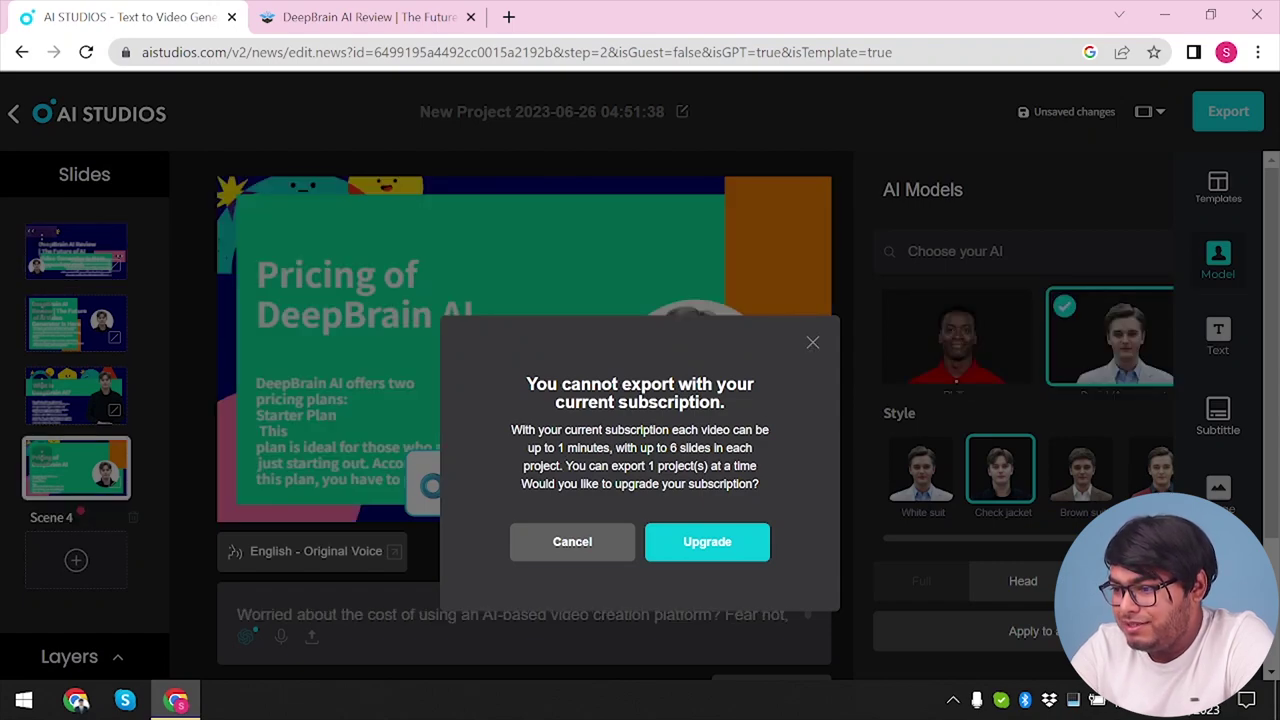
{"action": "left_click", "coordinate": [812, 343]}
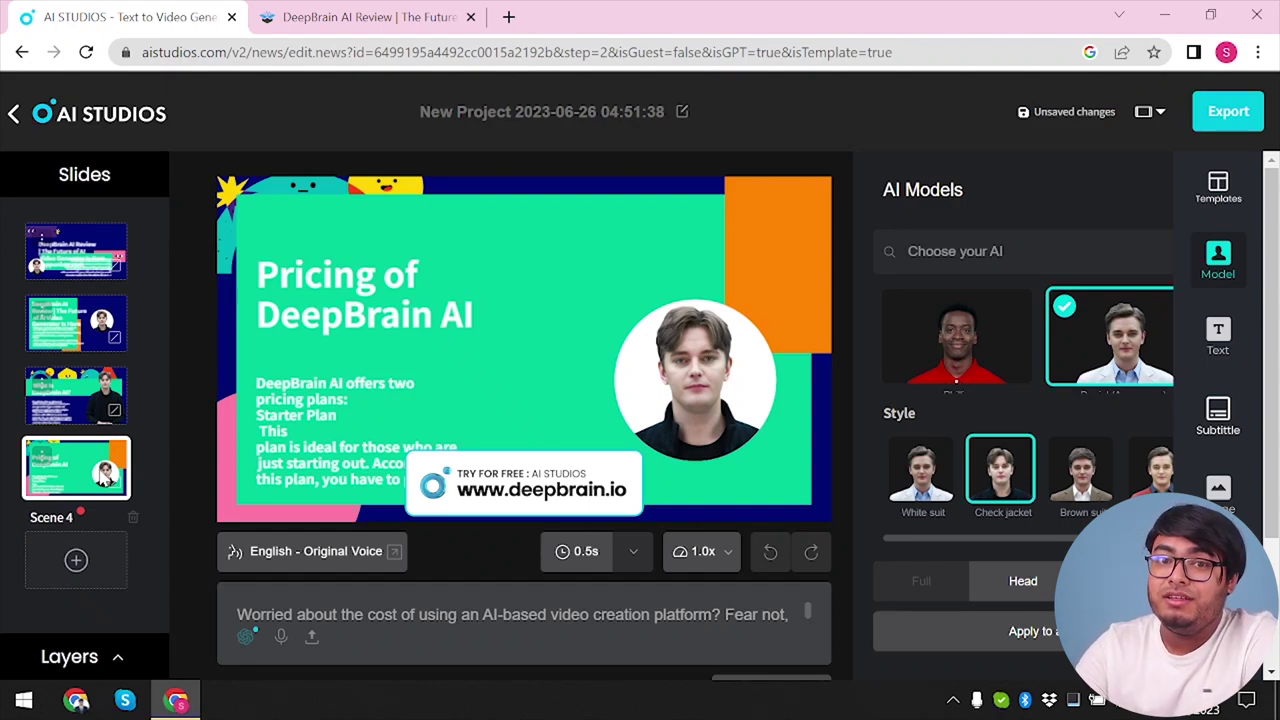
Remove Scene 4, Pricing of DeepBrain AI, from the project
{"action": "right_click", "coordinate": [105, 477]}
{"action": "right_click", "coordinate": [105, 477]}
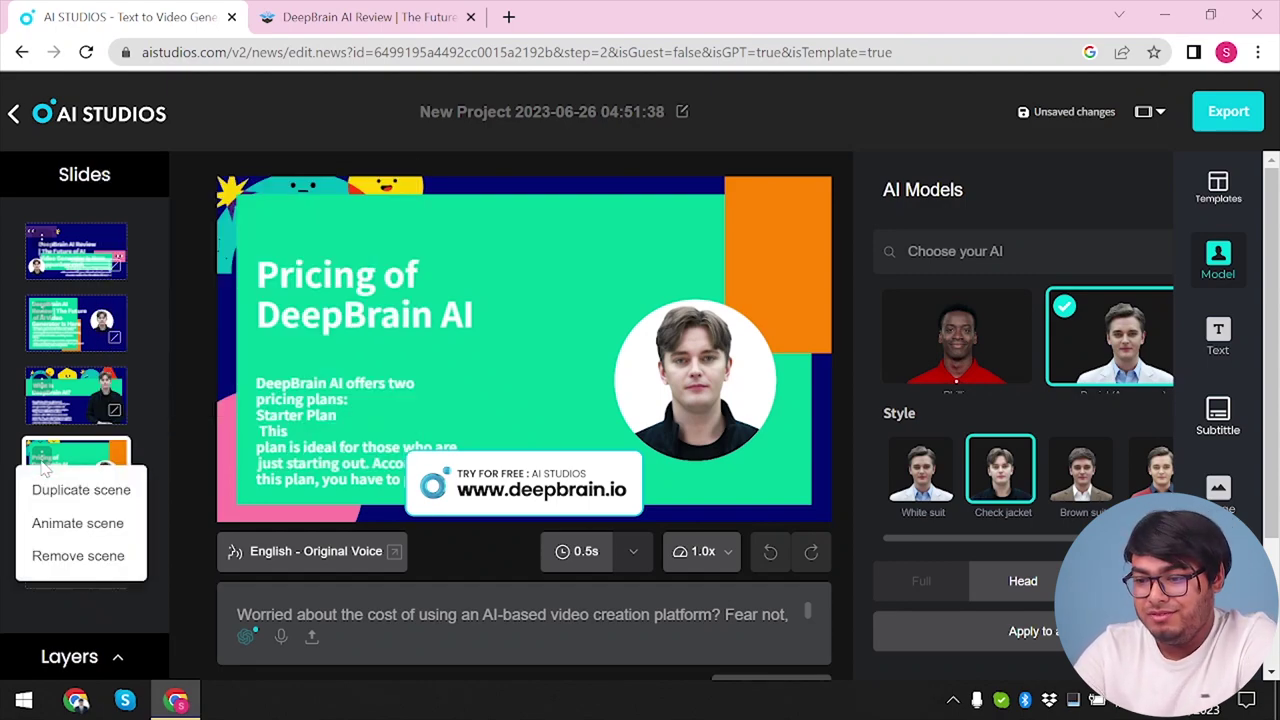
{"action": "left_click", "coordinate": [78, 556]}
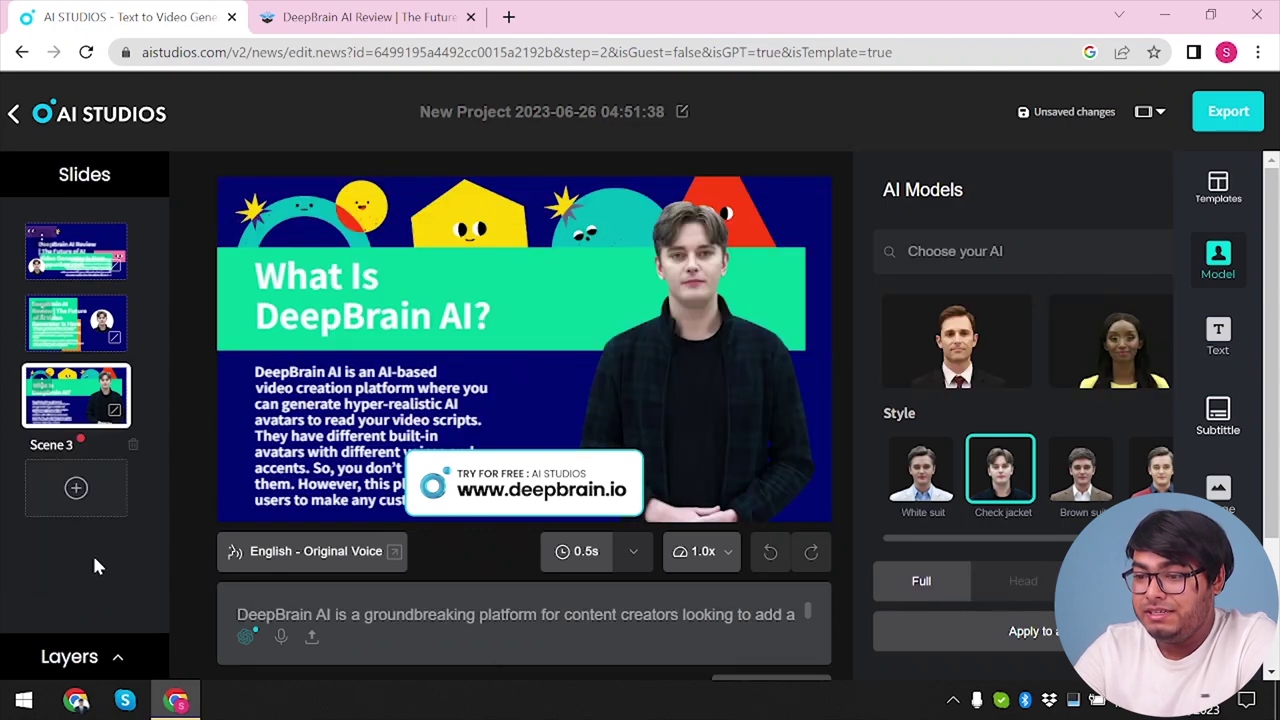
Compare the first two scenes and remove Scene 2, the one repeating the review title
{"action": "left_click", "coordinate": [80, 340]}
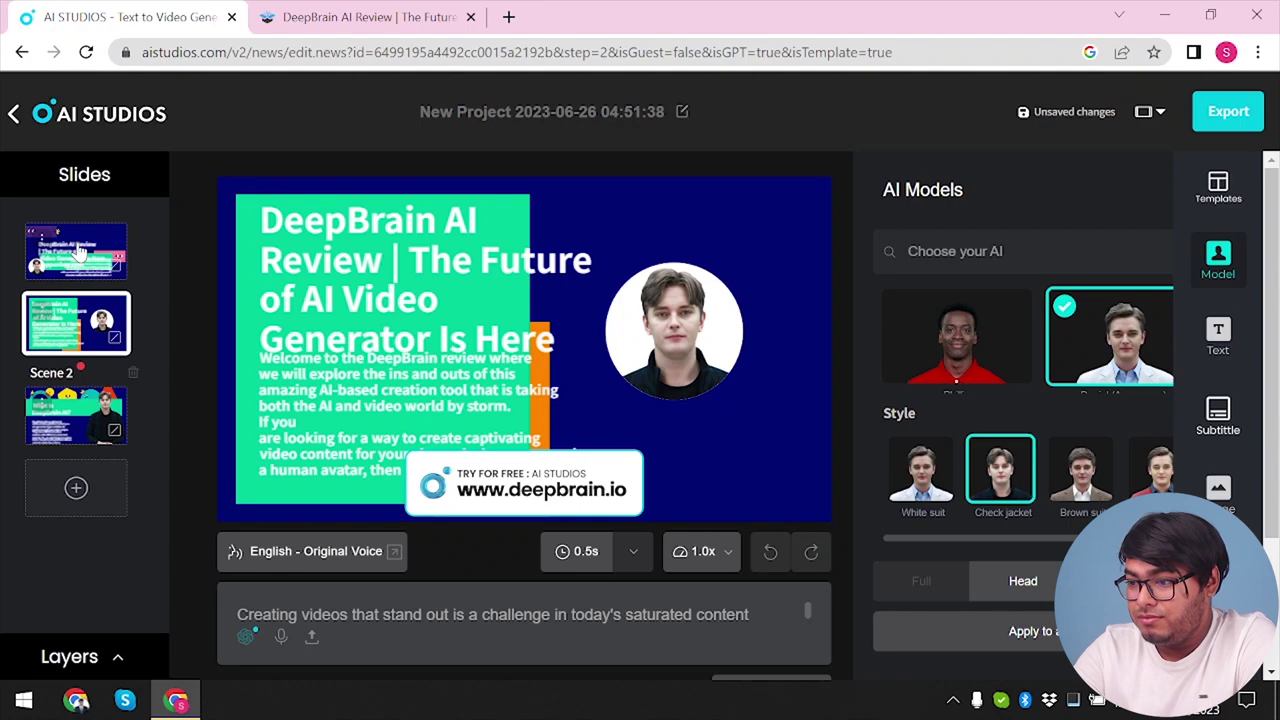
{"action": "left_click", "coordinate": [76, 236]}
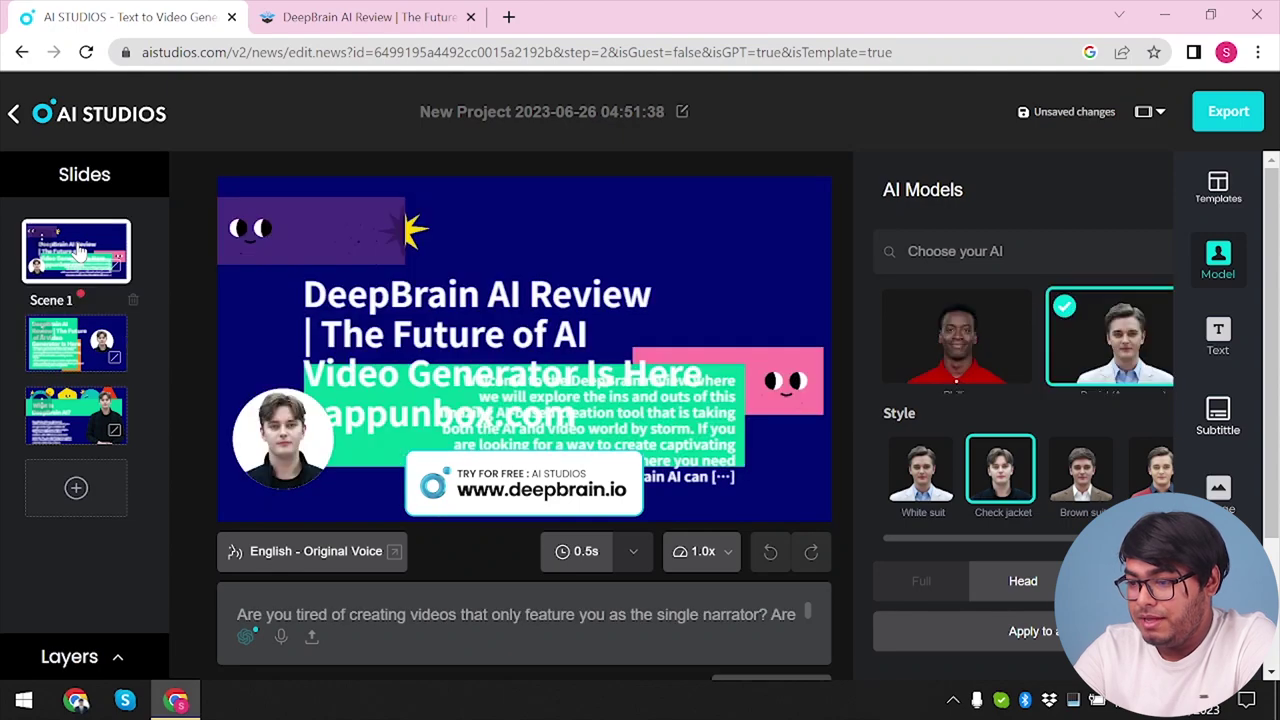
{"action": "left_click", "coordinate": [64, 335]}
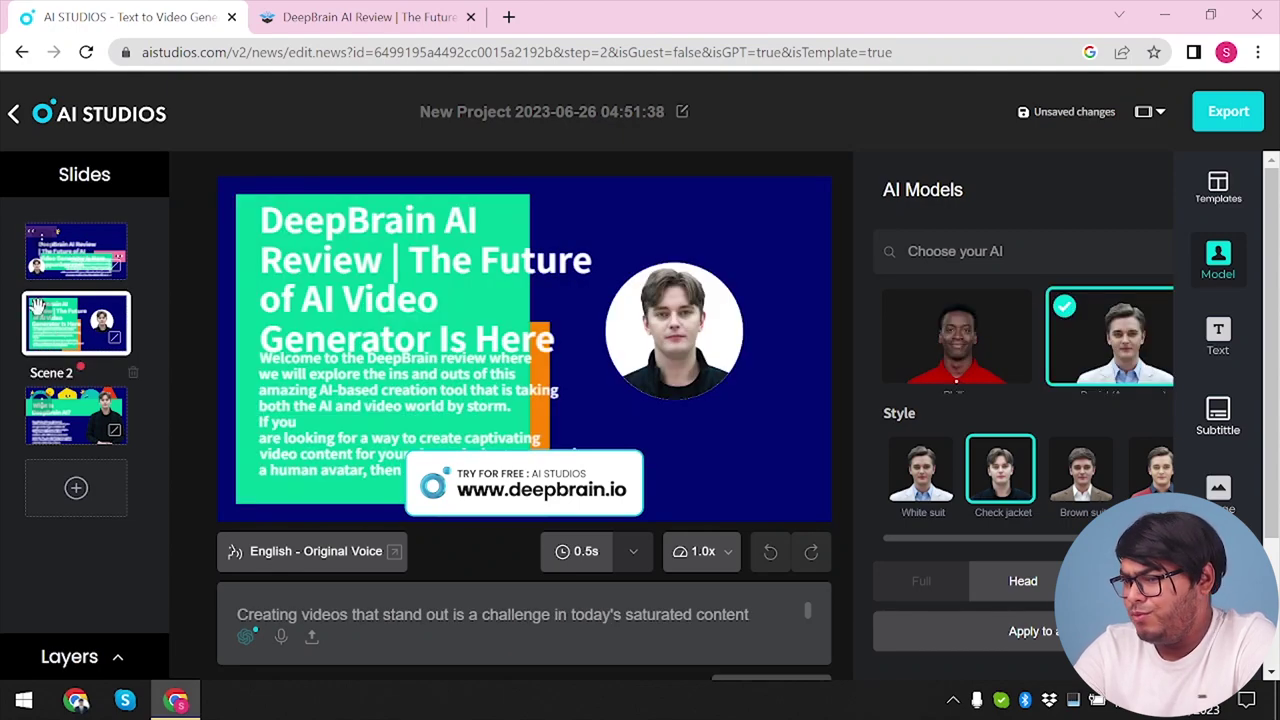
{"action": "right_click", "coordinate": [38, 310]}
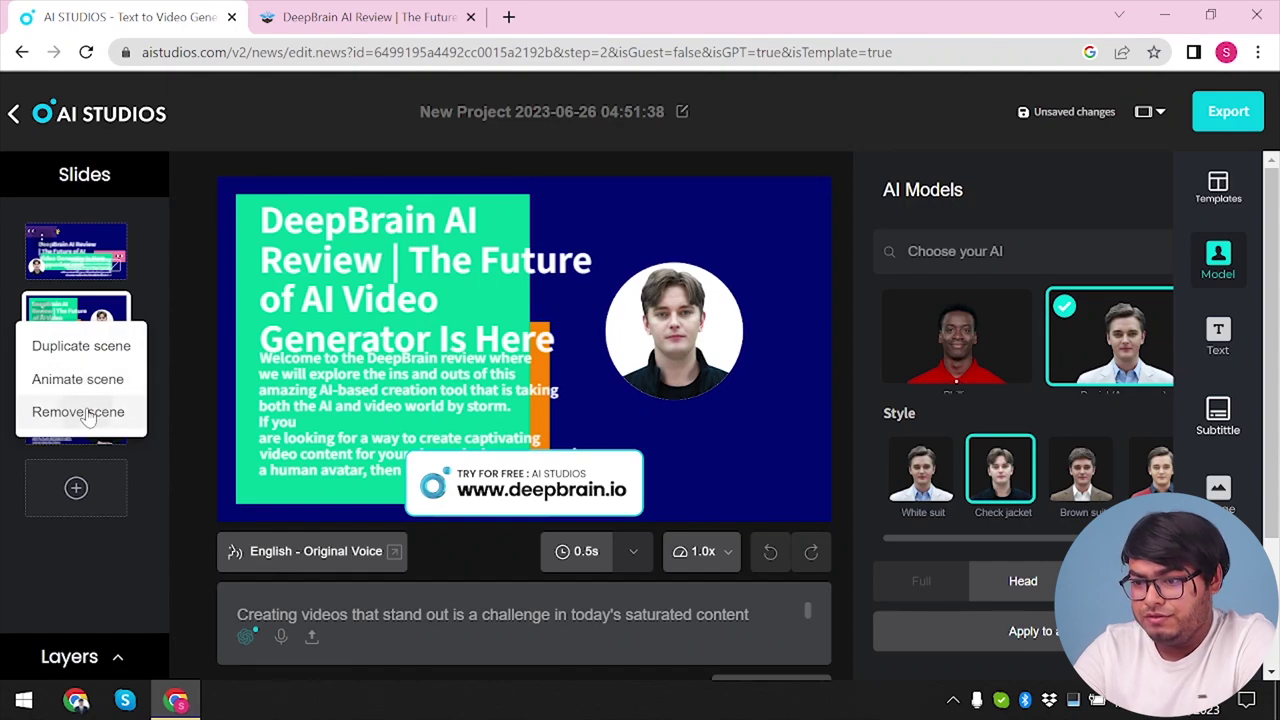
{"action": "left_click", "coordinate": [88, 414]}
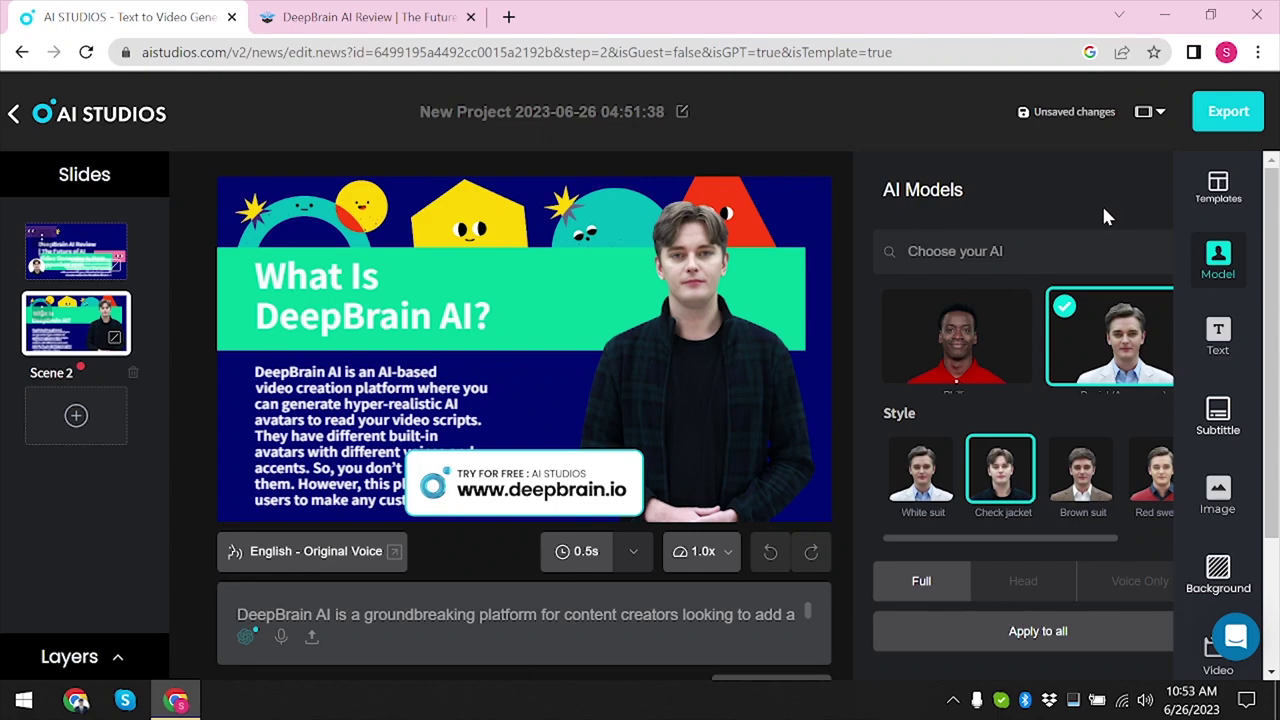
Check the two remaining scenes and the project's estimated export lengths
{"action": "left_click", "coordinate": [74, 265]}
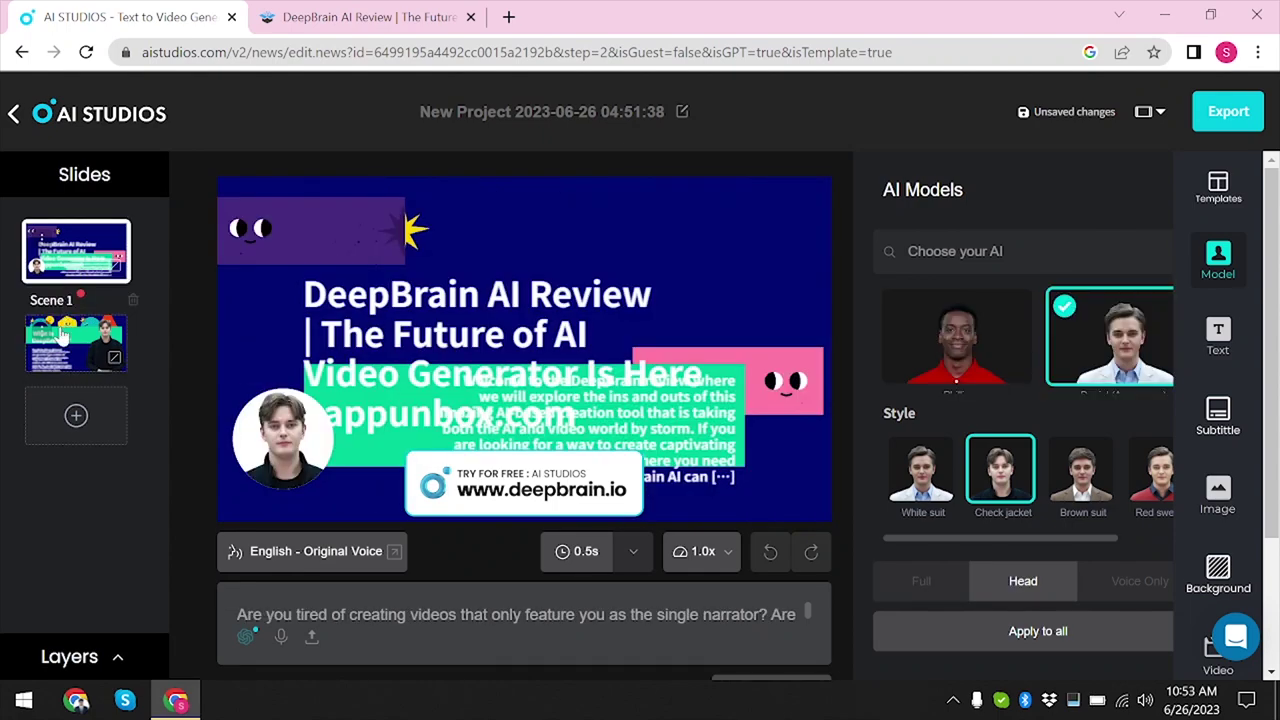
{"action": "left_click", "coordinate": [62, 335]}
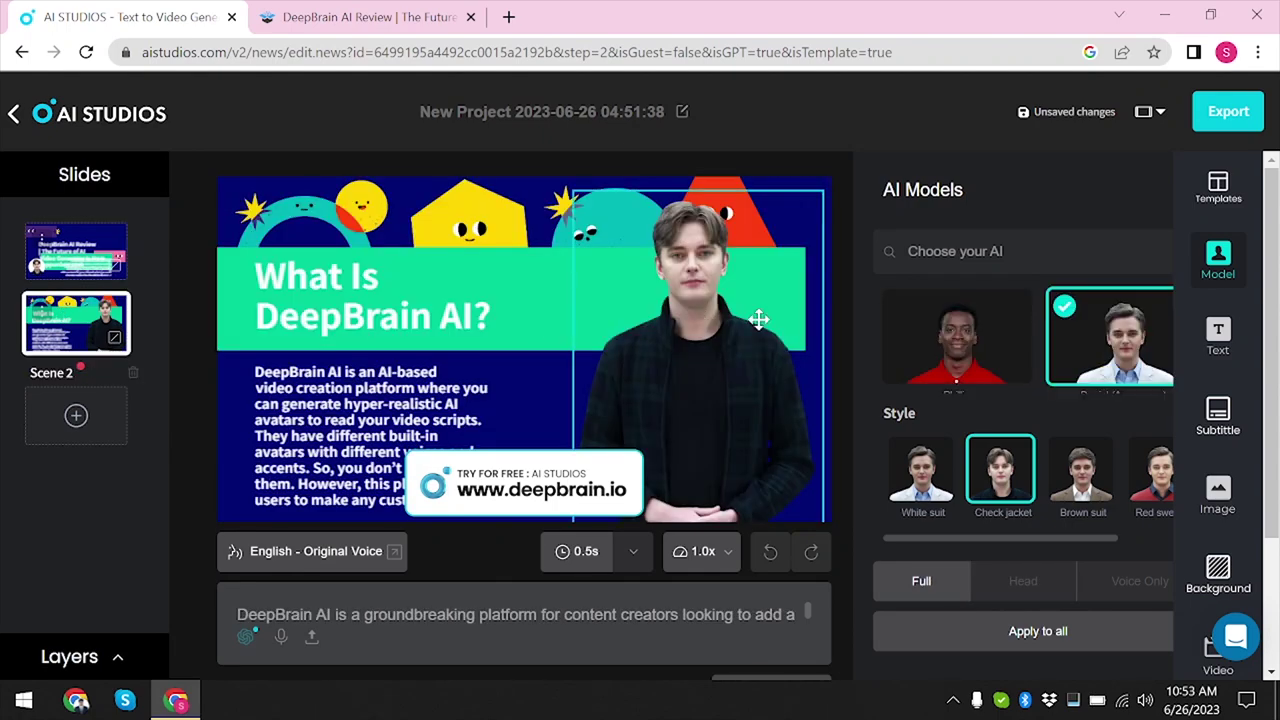
{"action": "left_click", "coordinate": [1212, 114]}
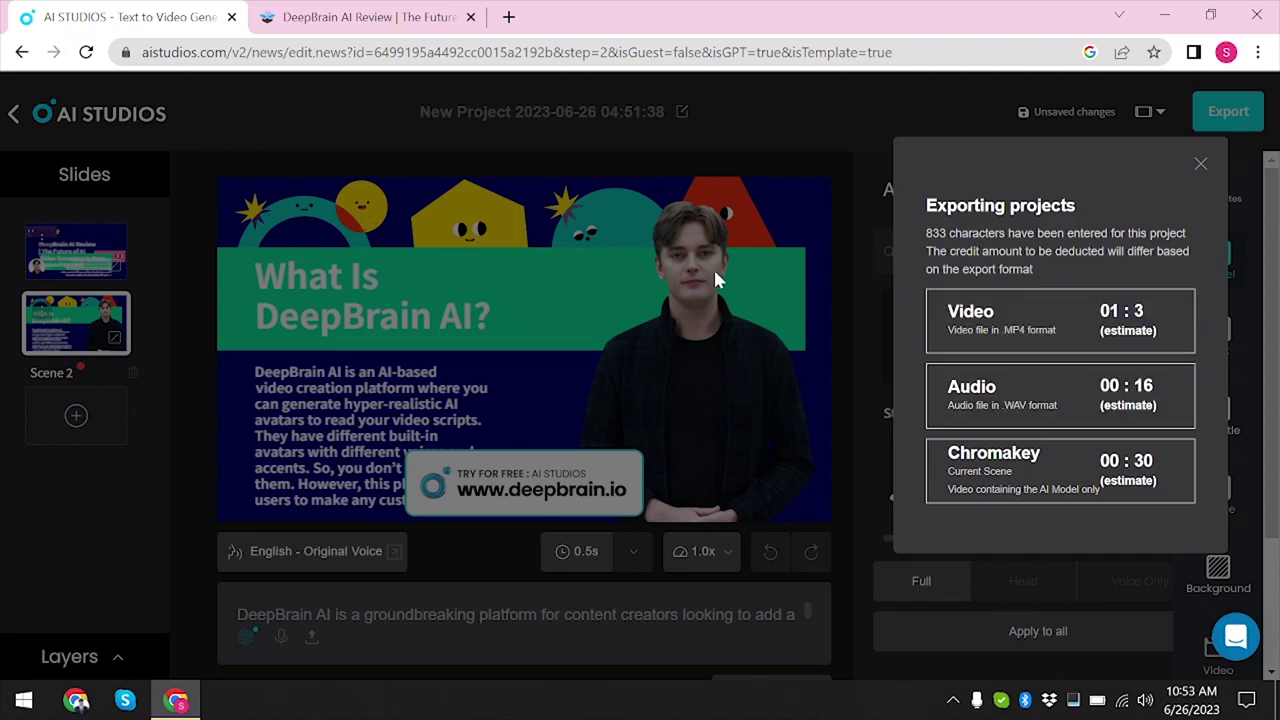
Shorten the script of Scene 2, What Is DeepBrain AI?, by deleting everything after the sentence ending in "presenter."
{"action": "left_click", "coordinate": [245, 487]}
{"action": "key", "text": "ctrl+BackSpace"}
{"action": "key", "text": "ctrl+BackSpace"}
{"action": "key", "text": "ctrl+BackSpace"}
{"action": "key", "text": "ctrl+BackSpace"}
{"action": "key", "text": "ctrl+BackSpace"}
{"action": "key", "text": "ctrl+BackSpace"}
{"action": "key", "text": "ctrl+BackSpace"}
{"action": "key", "text": "ctrl+BackSpace"}
{"action": "key", "text": "ctrl+BackSpace"}
{"action": "key", "text": "ctrl+BackSpace"}
{"action": "key", "text": "ctrl+BackSpace"}
{"action": "key", "text": "ctrl+BackSpace"}
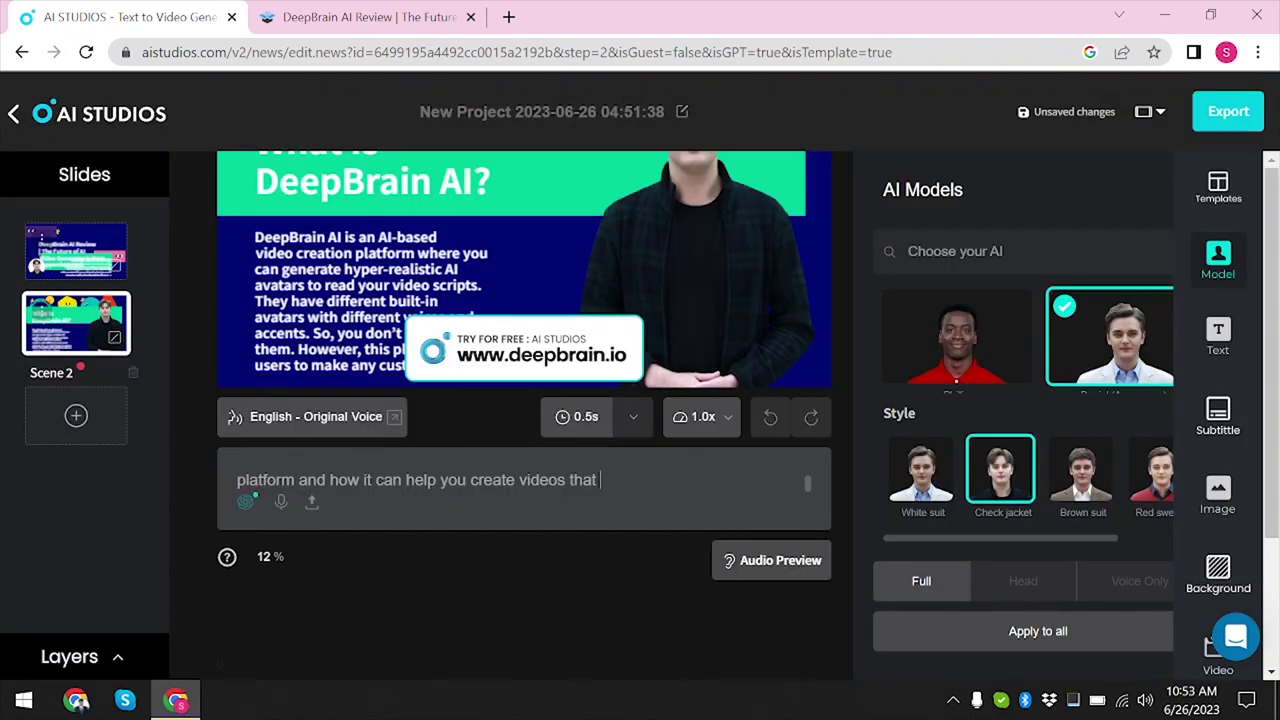
{"action": "key", "text": "ctrl+BackSpace"}
{"action": "key", "text": "ctrl+BackSpace"}
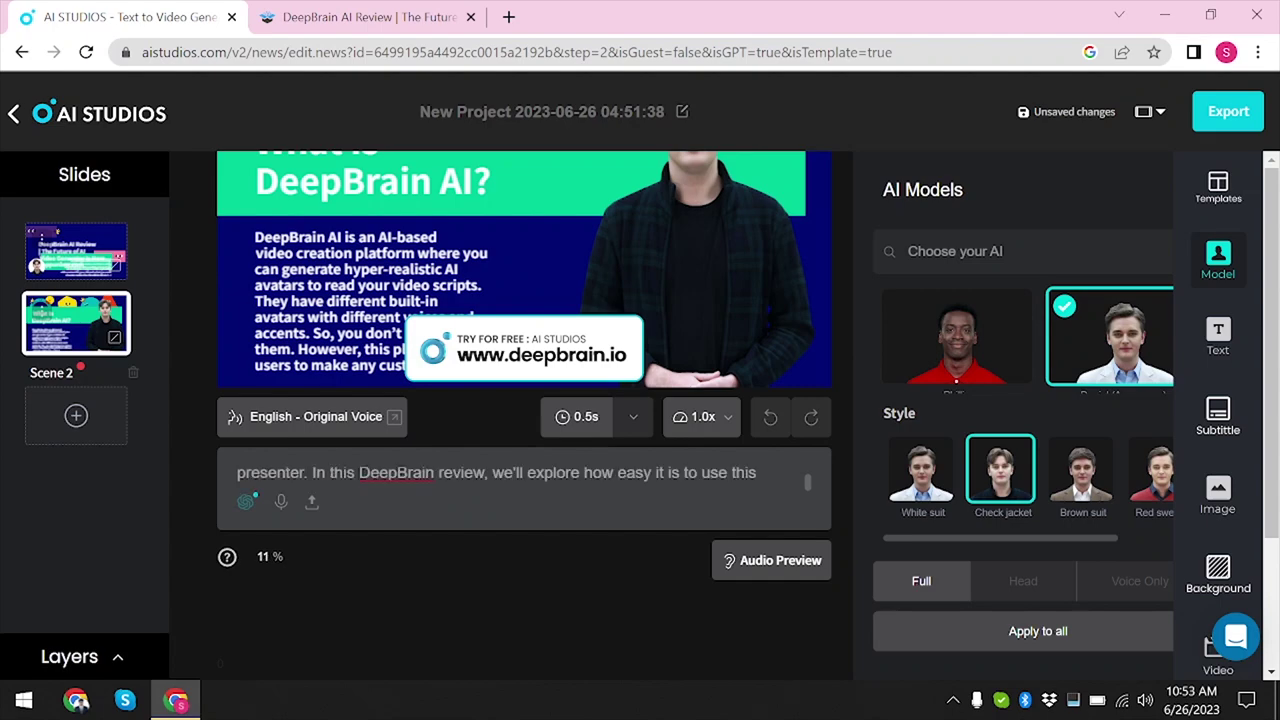
{"action": "key", "text": "ctrl+v"}
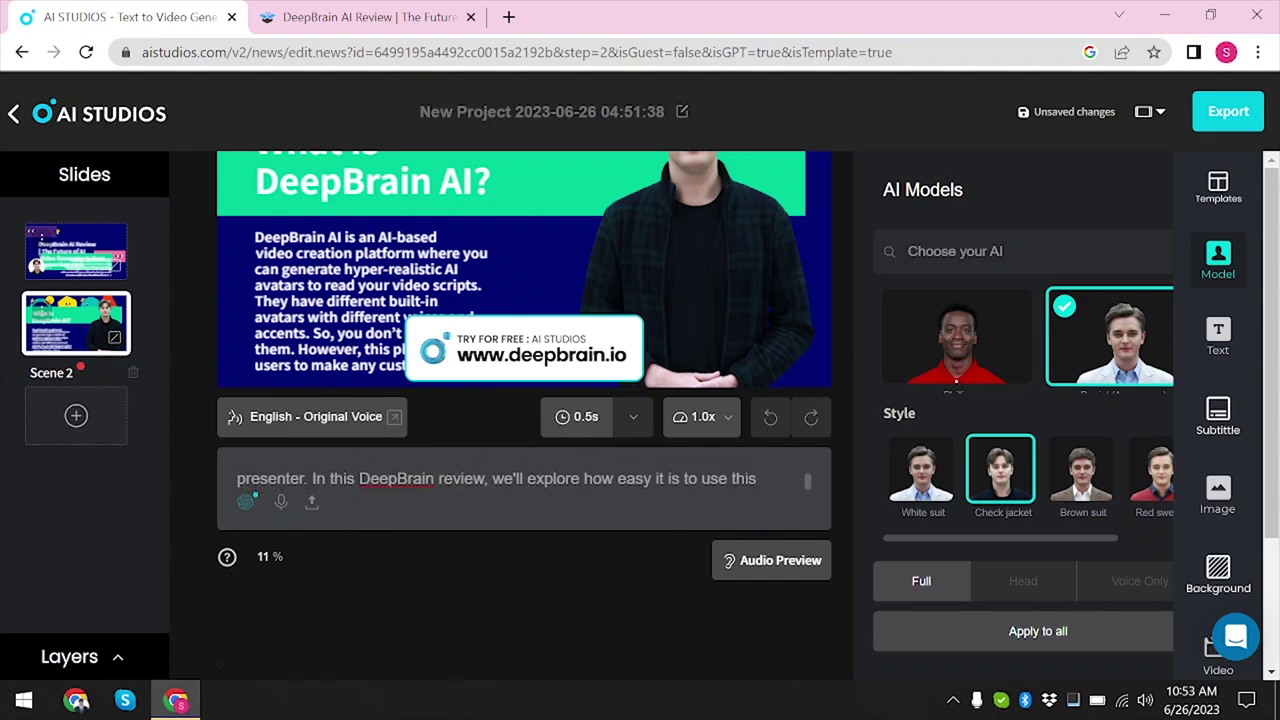
{"action": "left_click", "coordinate": [315, 472]}
{"action": "key", "text": "ctrl+shift+End"}
{"action": "key", "text": "BackSpace"}
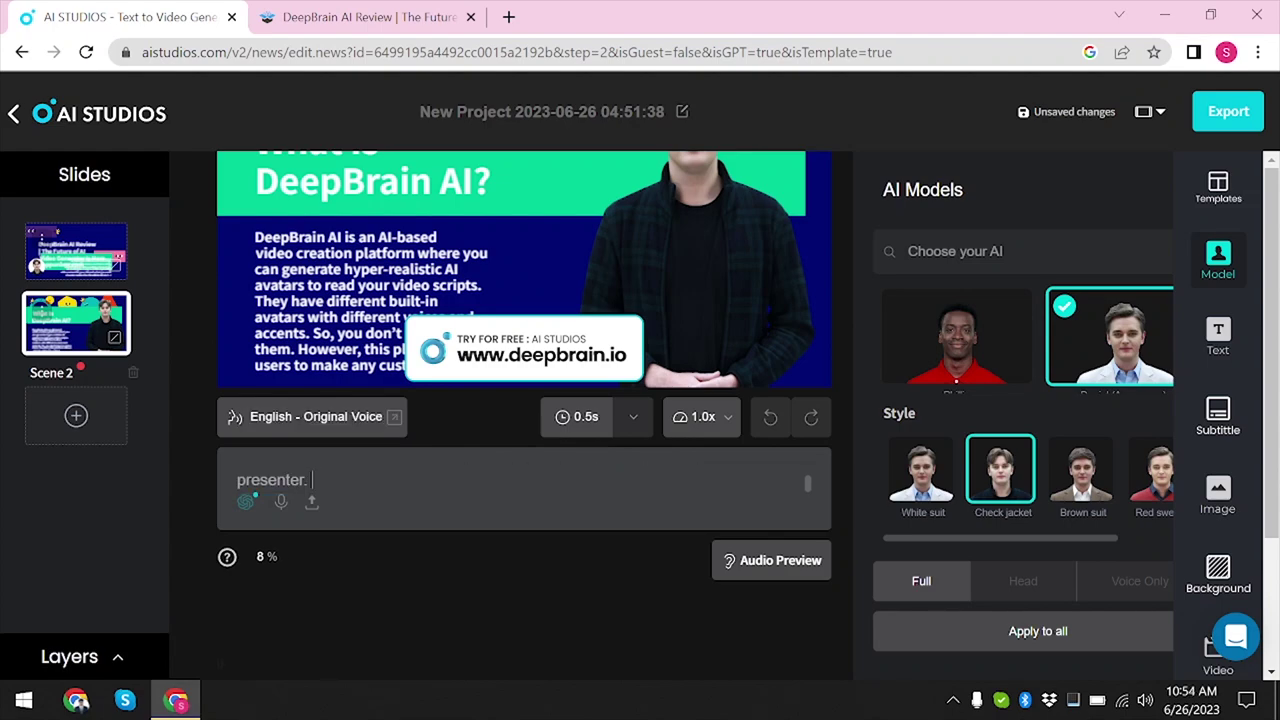
Try to export the shortened two-scene project as an MP4 video and decline the subscription upgrade
{"action": "left_click", "coordinate": [1228, 115]}
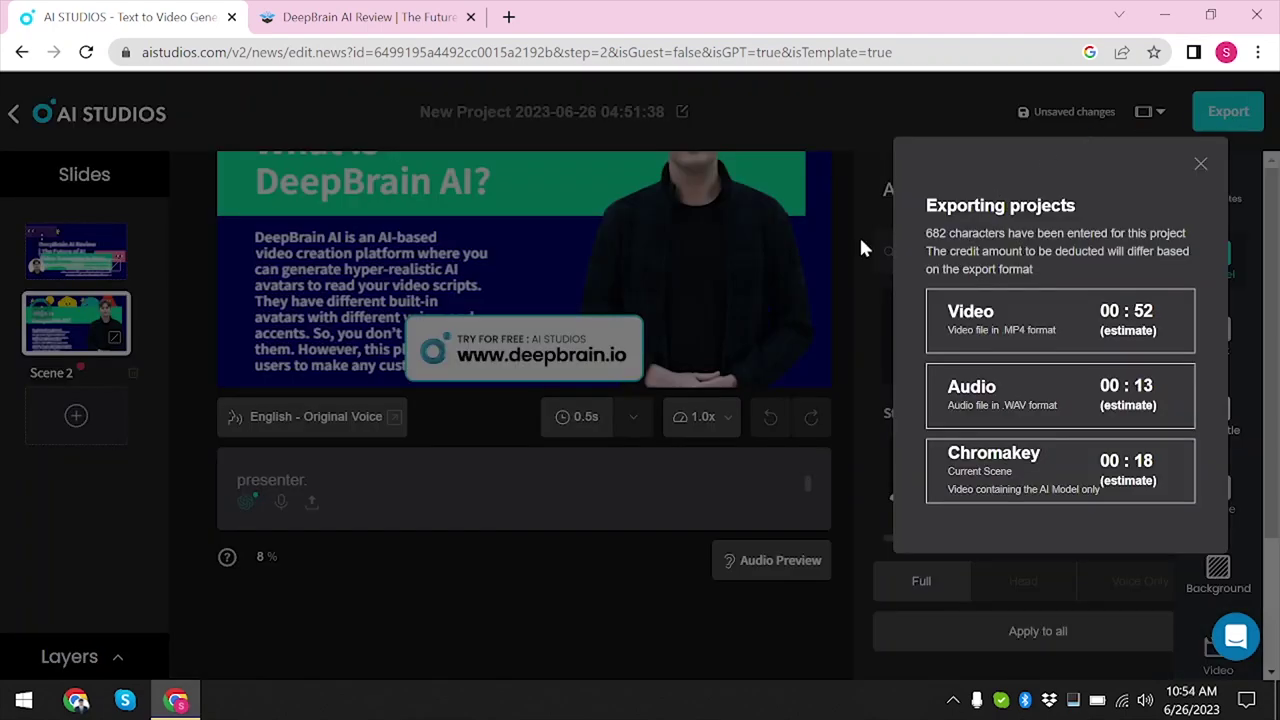
{"action": "left_click", "coordinate": [1073, 312]}
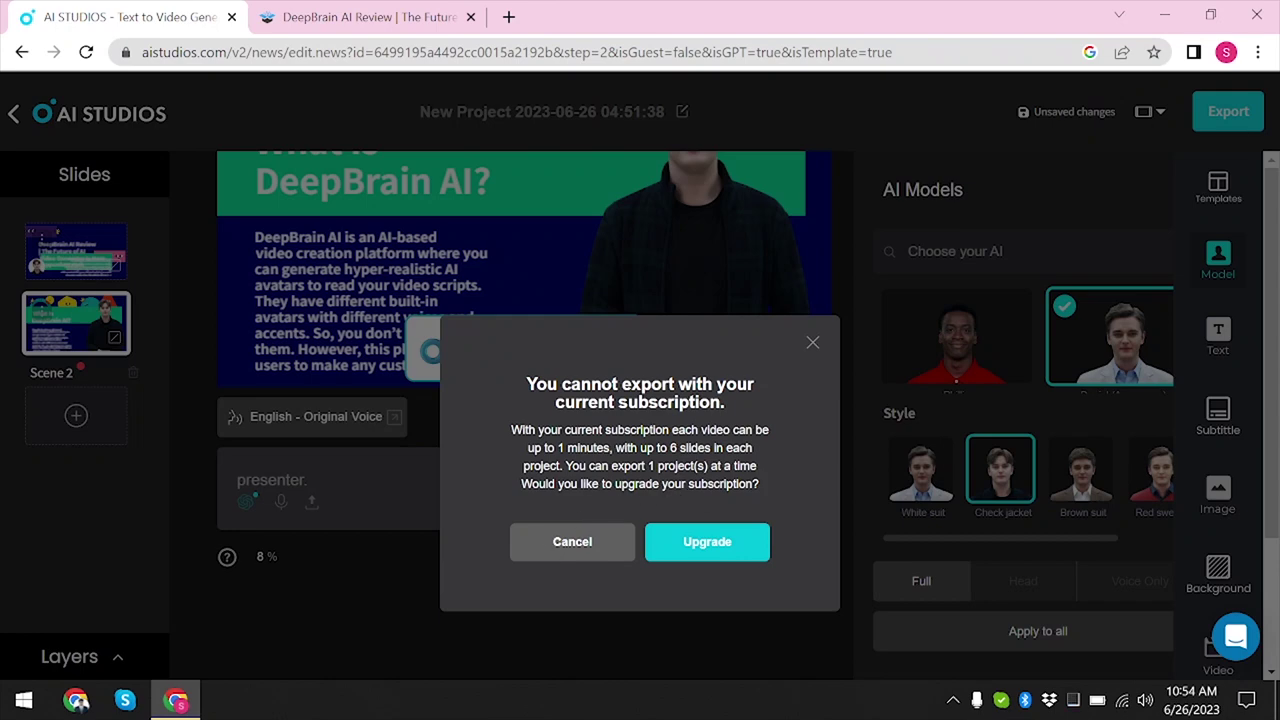
{"action": "left_click", "coordinate": [585, 547]}
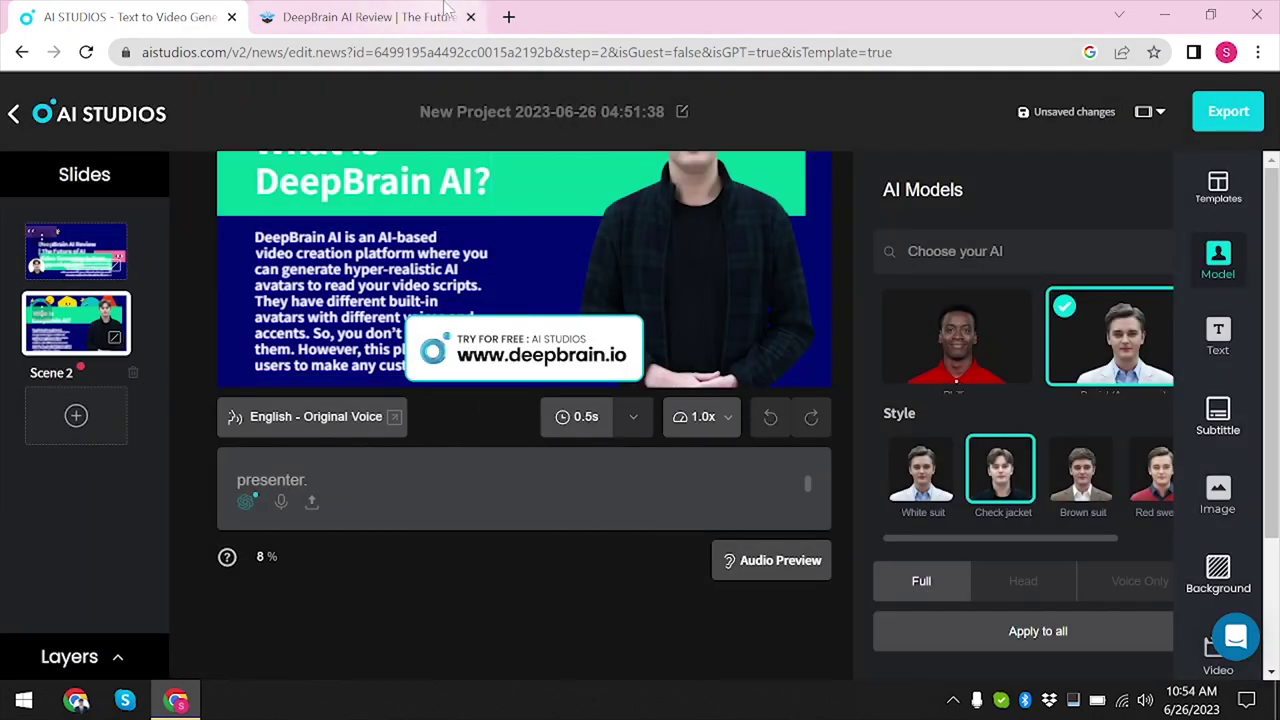
Search Google for deepbrain ai in a new browser tab, open the AI Studios dashboard there and place the tab beside the editor's
{"action": "left_click", "coordinate": [509, 15]}
{"action": "type", "text": "de"}
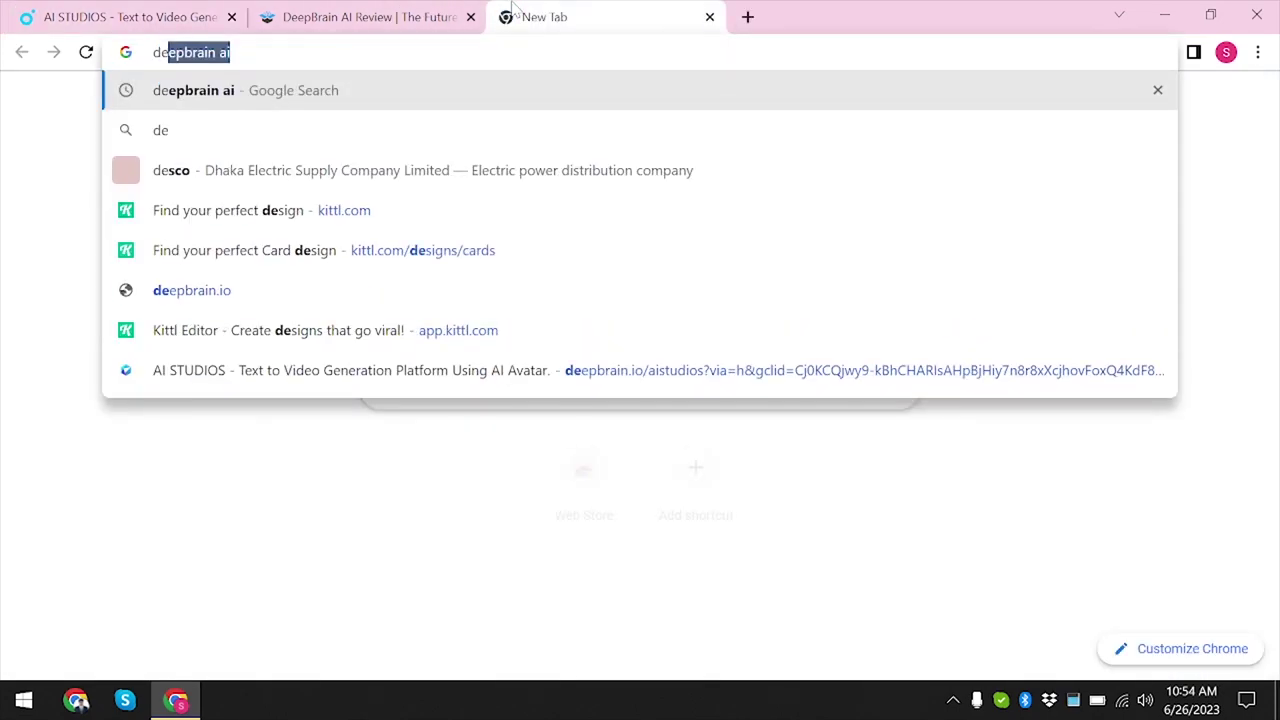
{"action": "key", "text": "Return"}
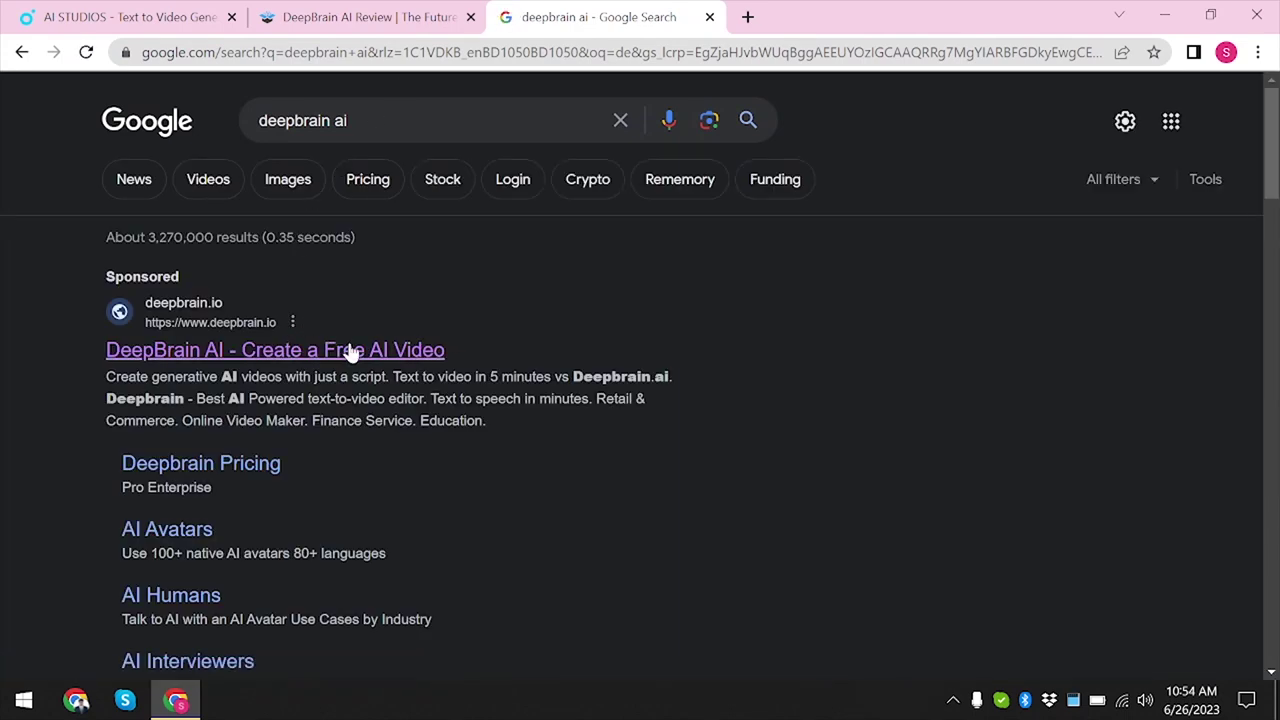
{"action": "left_click_drag", "start_coordinate": [584, 15], "coordinate": [393, 8]}
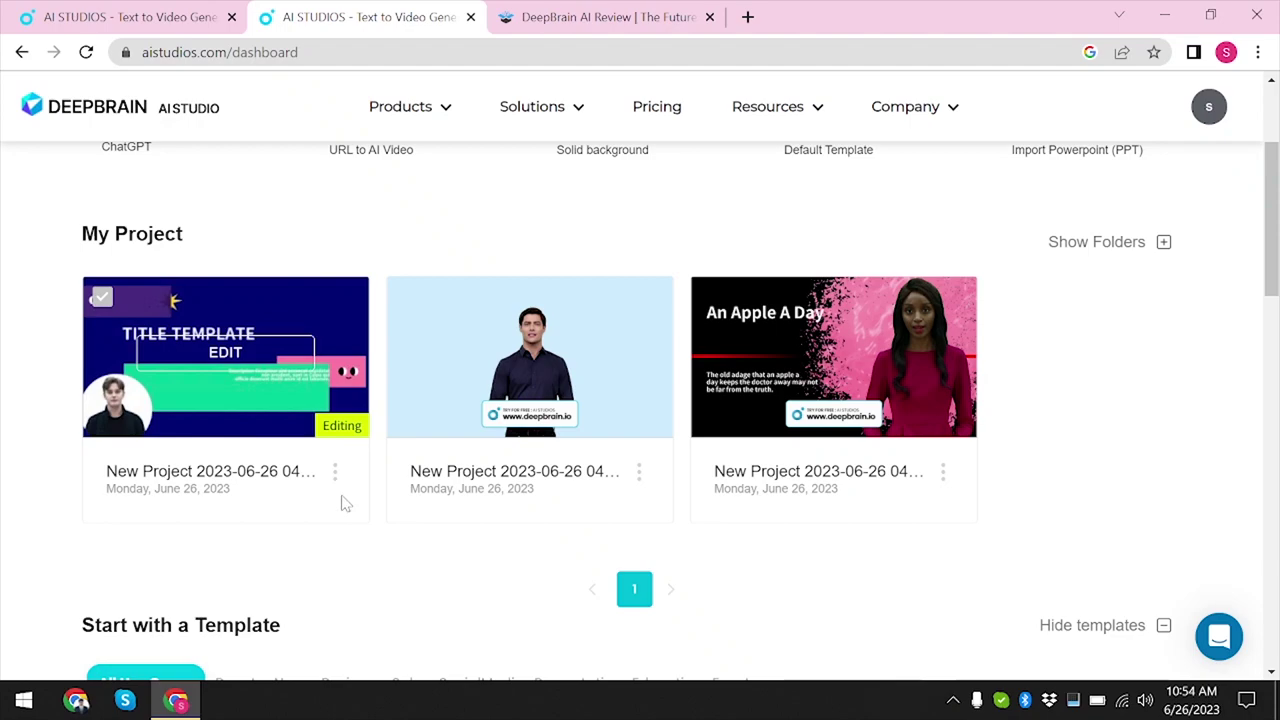
Retry the two-scene project's video export, checking the dashboard's project list meanwhile, and decline the upgrade again
{"action": "left_click", "coordinate": [150, 15]}
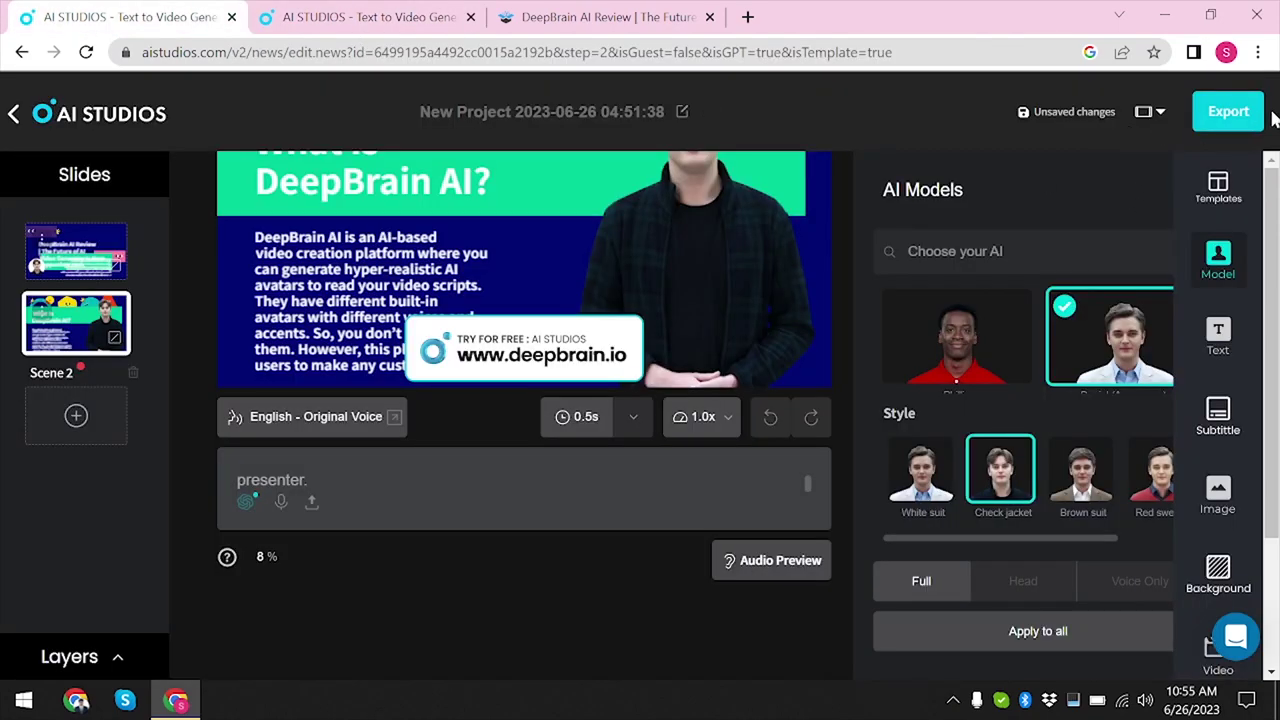
{"action": "left_click", "coordinate": [1228, 111]}
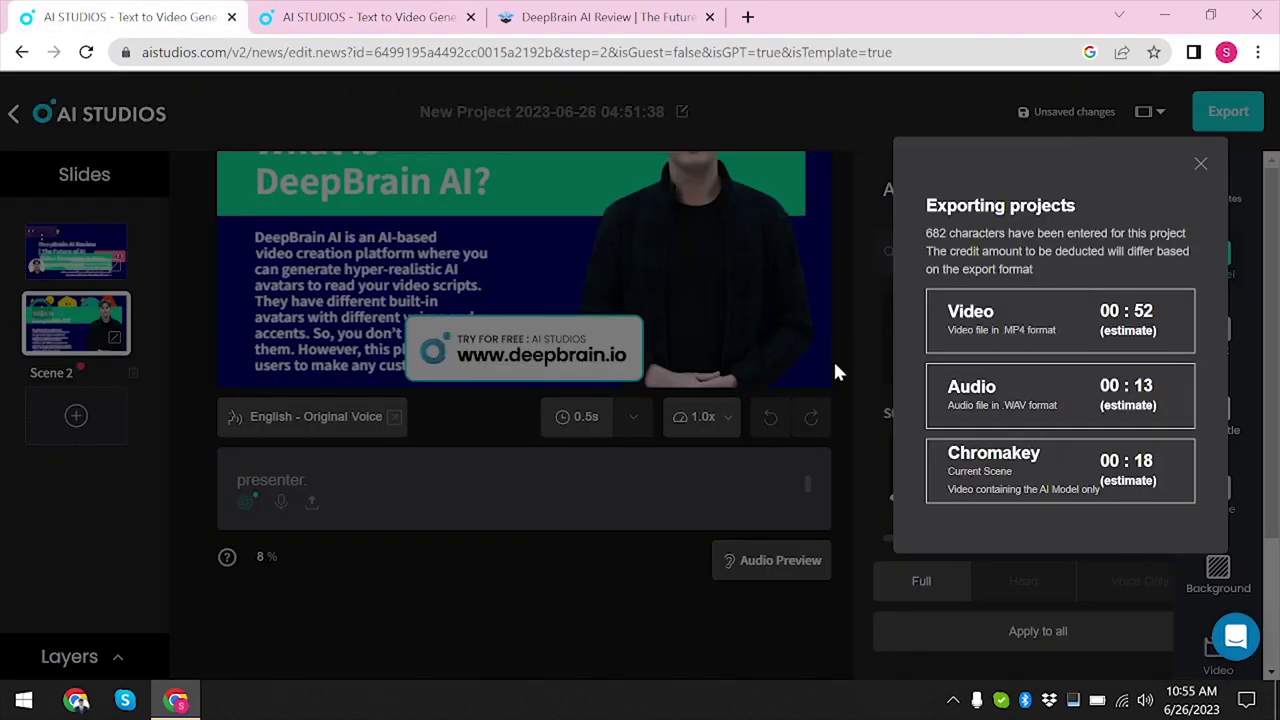
{"action": "left_click", "coordinate": [1038, 314]}
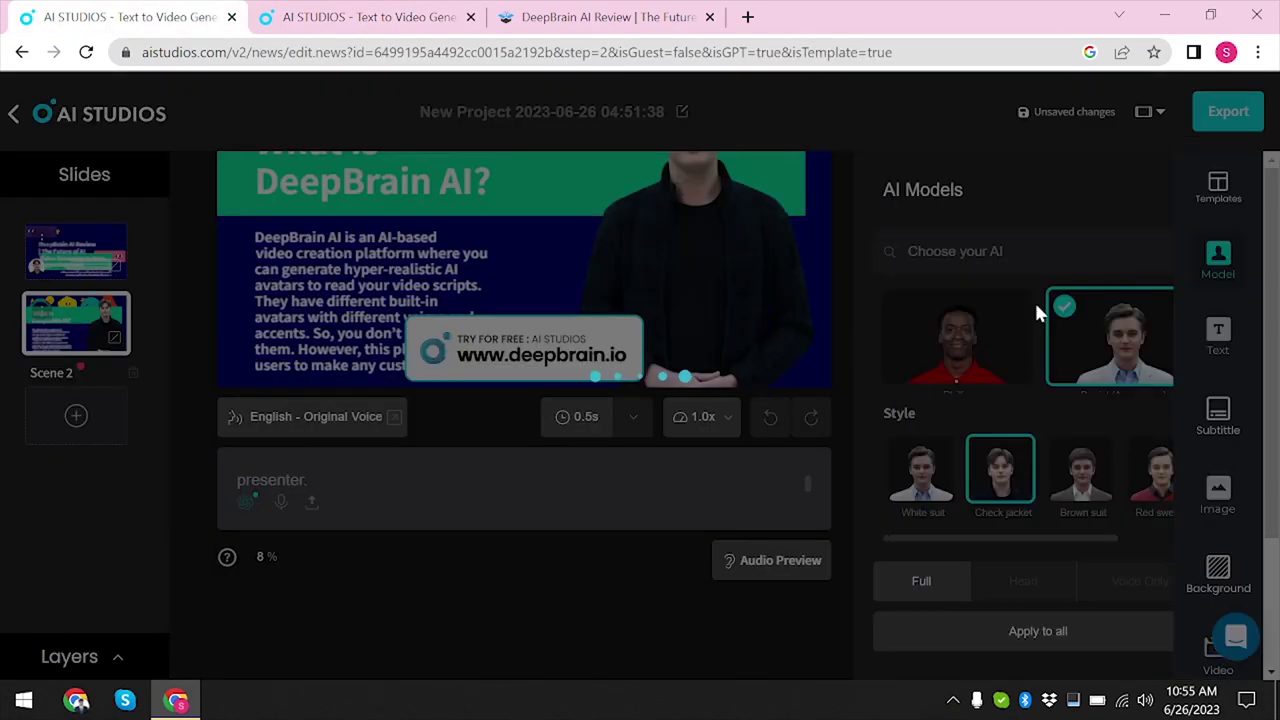
{"action": "left_click", "coordinate": [441, 10]}
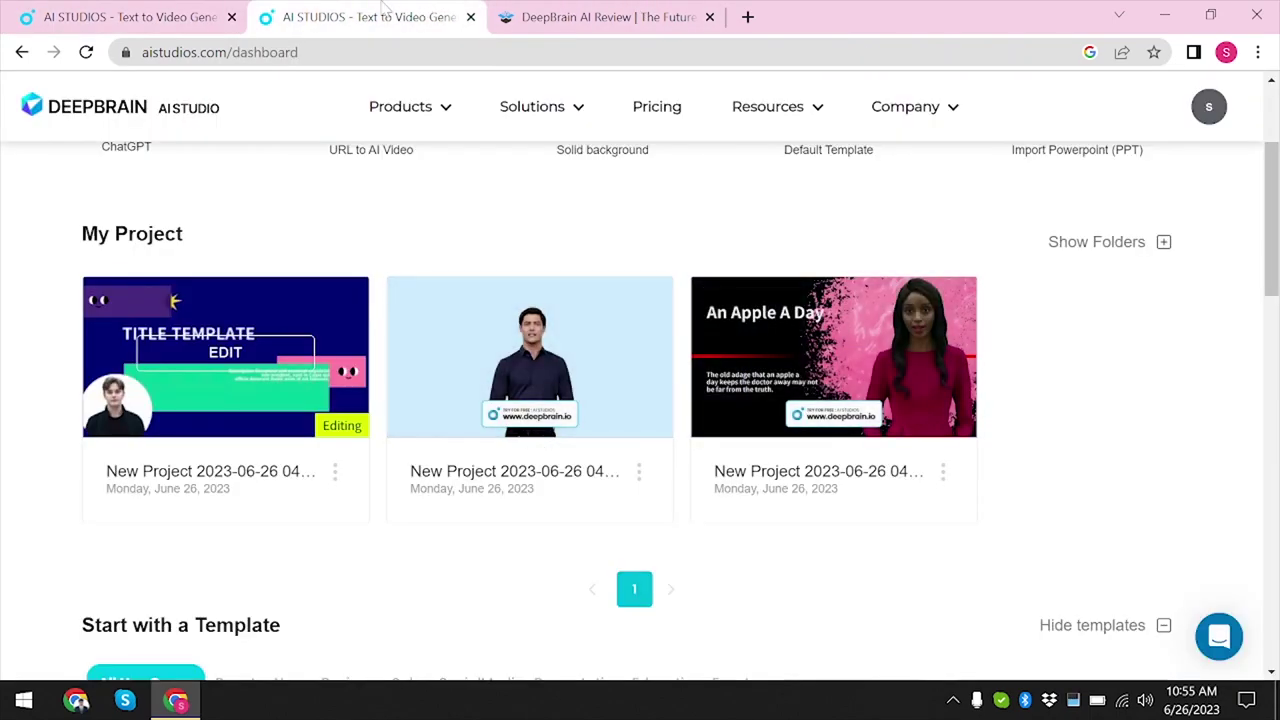
{"action": "key", "text": "ctrl+shift+Tab"}
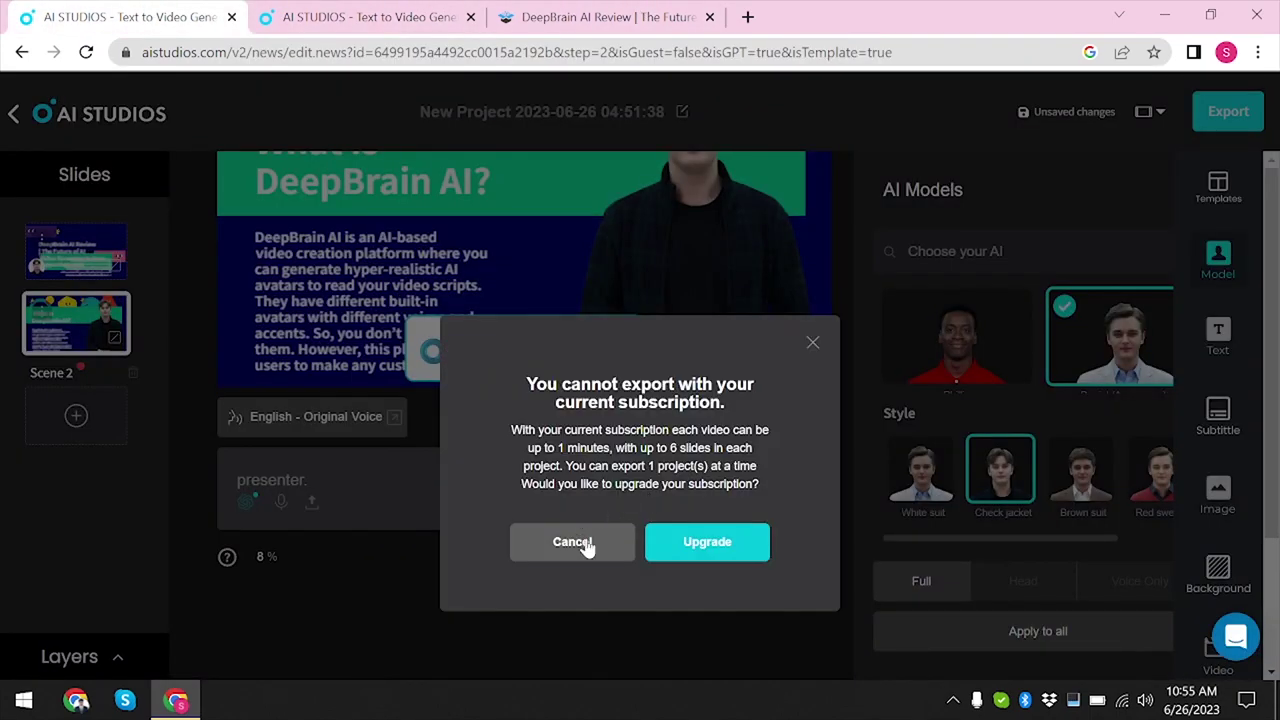
{"action": "left_click", "coordinate": [573, 548]}
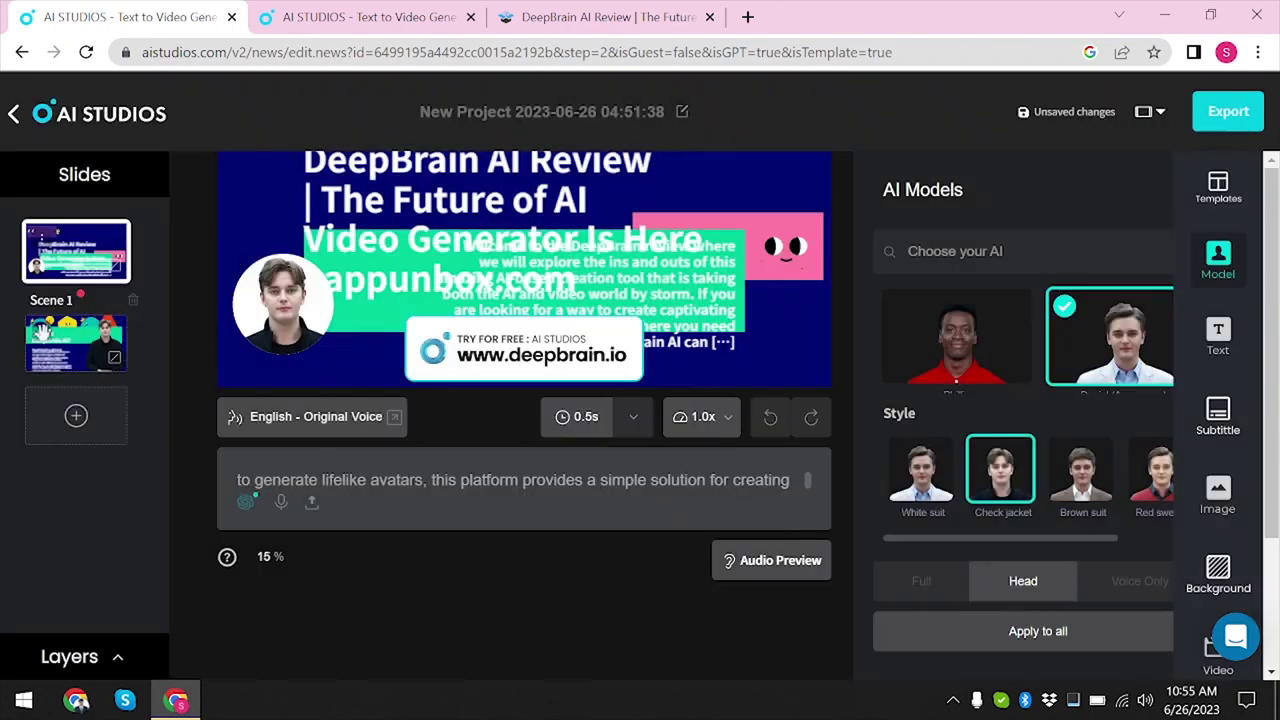
Remove Scene 2, What Is DeepBrain AI?, leaving only the review title scene in the project
{"action": "right_click", "coordinate": [45, 340]}
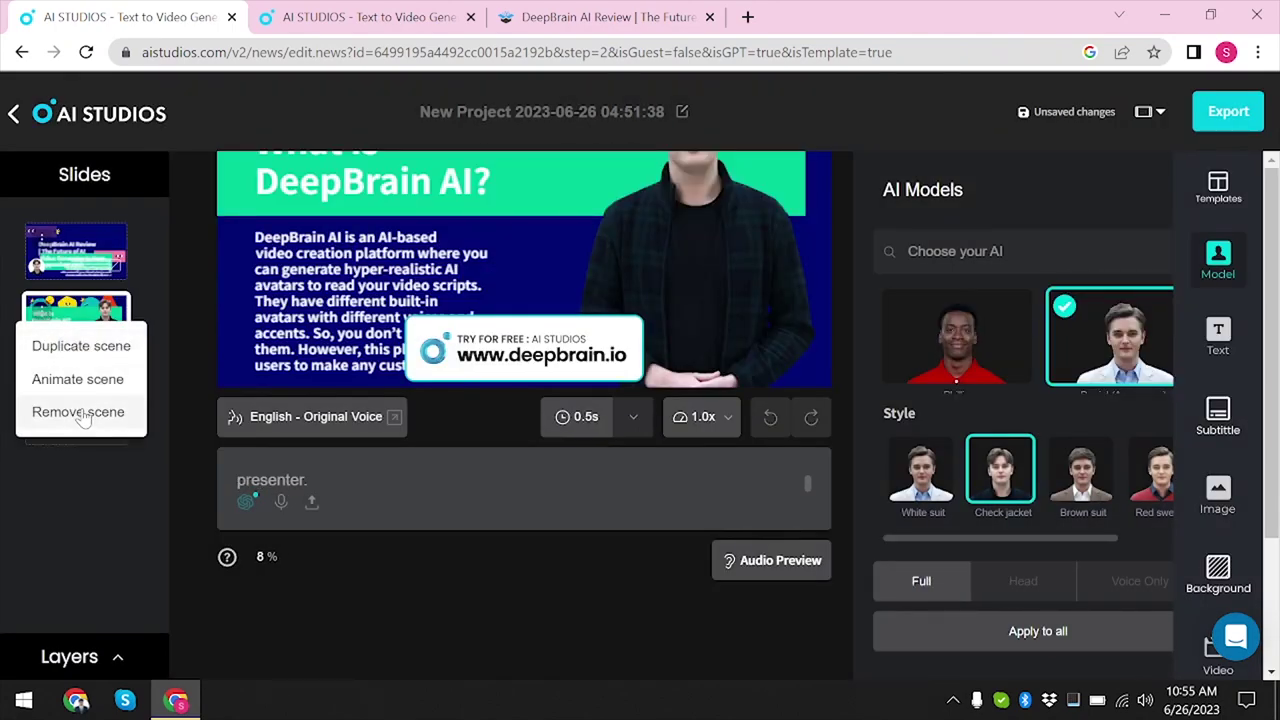
{"action": "left_click", "coordinate": [80, 412]}
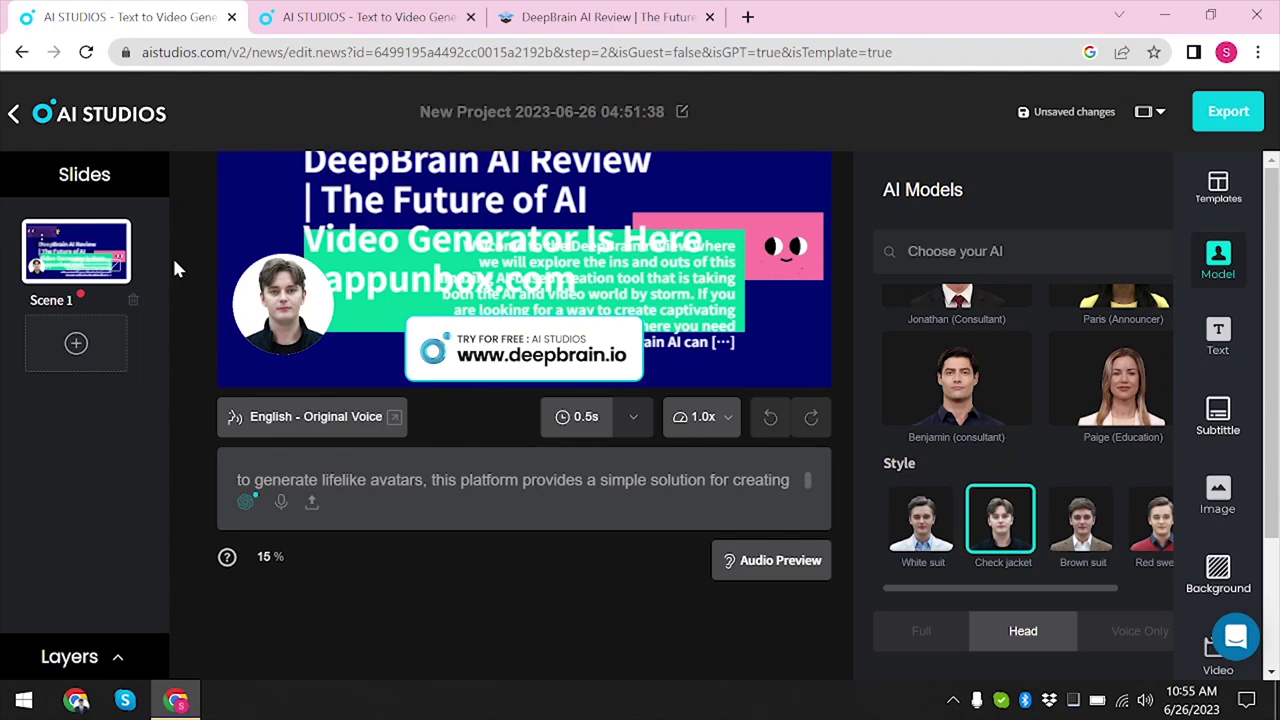
Search the web for "powerpoint slide for marketing" from the article's browser tab
{"action": "left_click", "coordinate": [603, 30]}
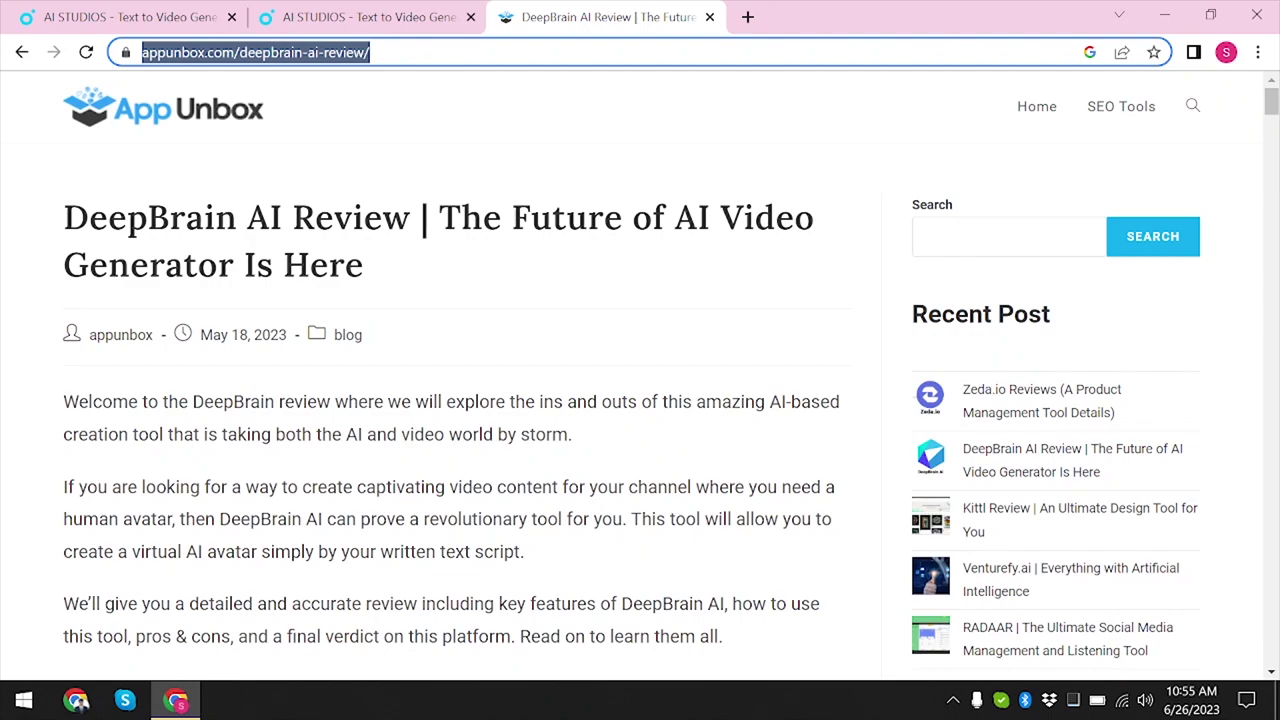
{"action": "type", "text": "pow"}
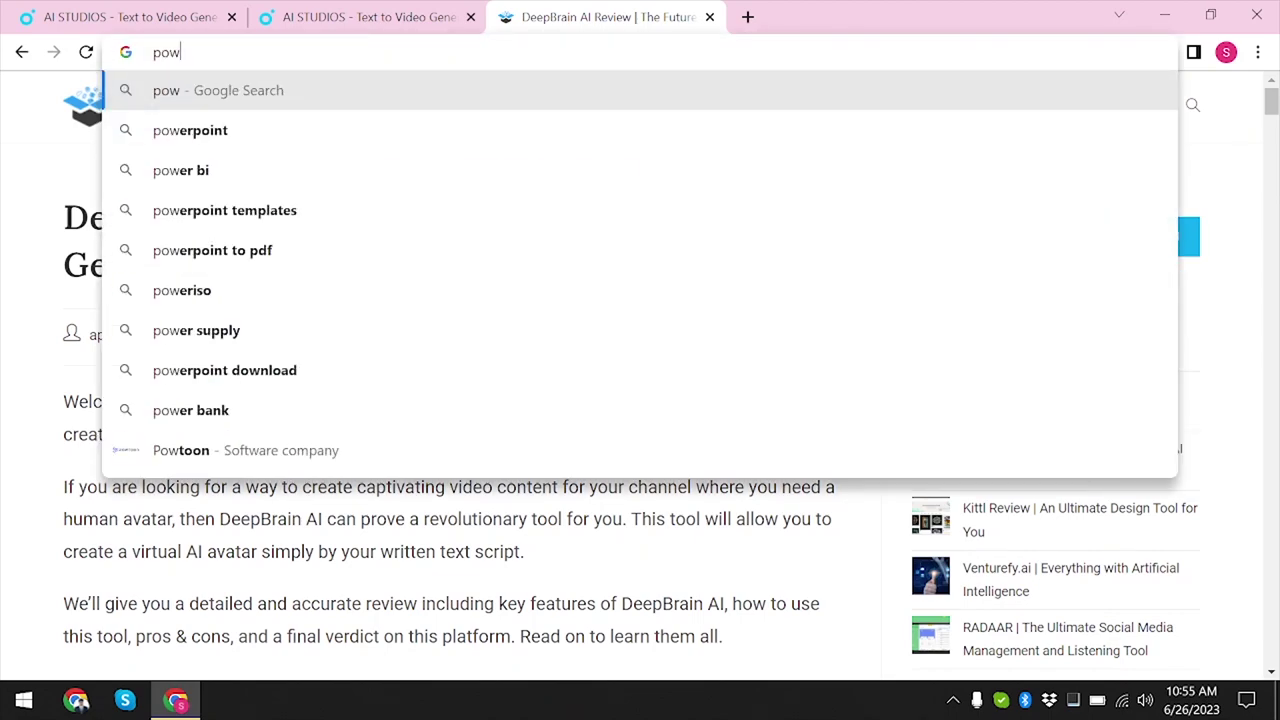
{"action": "type", "text": "erpoint slide fo"}
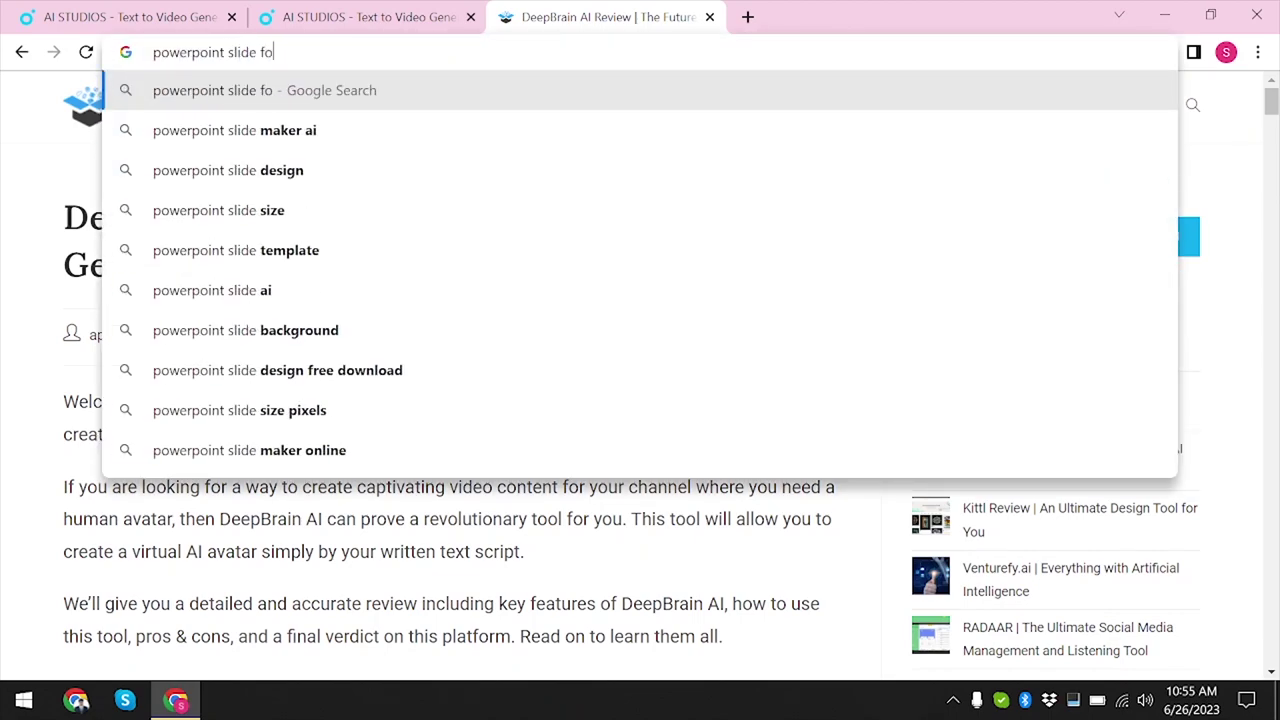
{"action": "type", "text": "r marketing"}
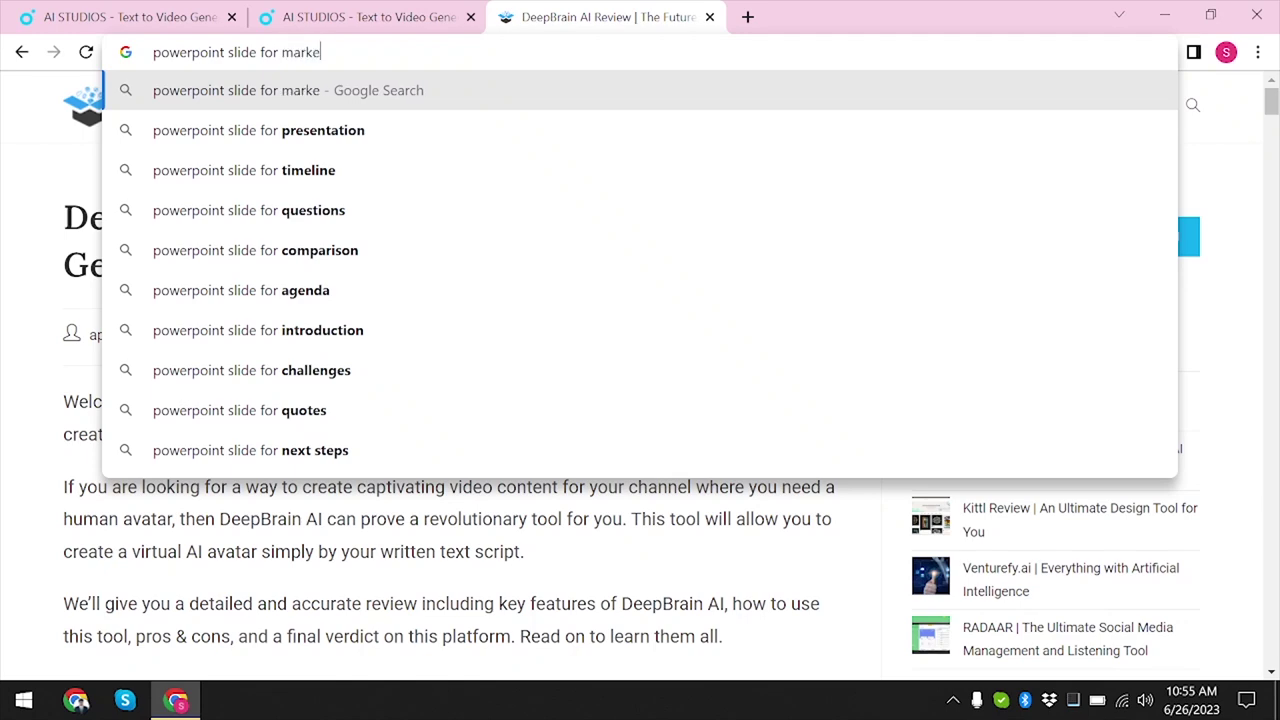
{"action": "key", "text": "Return"}
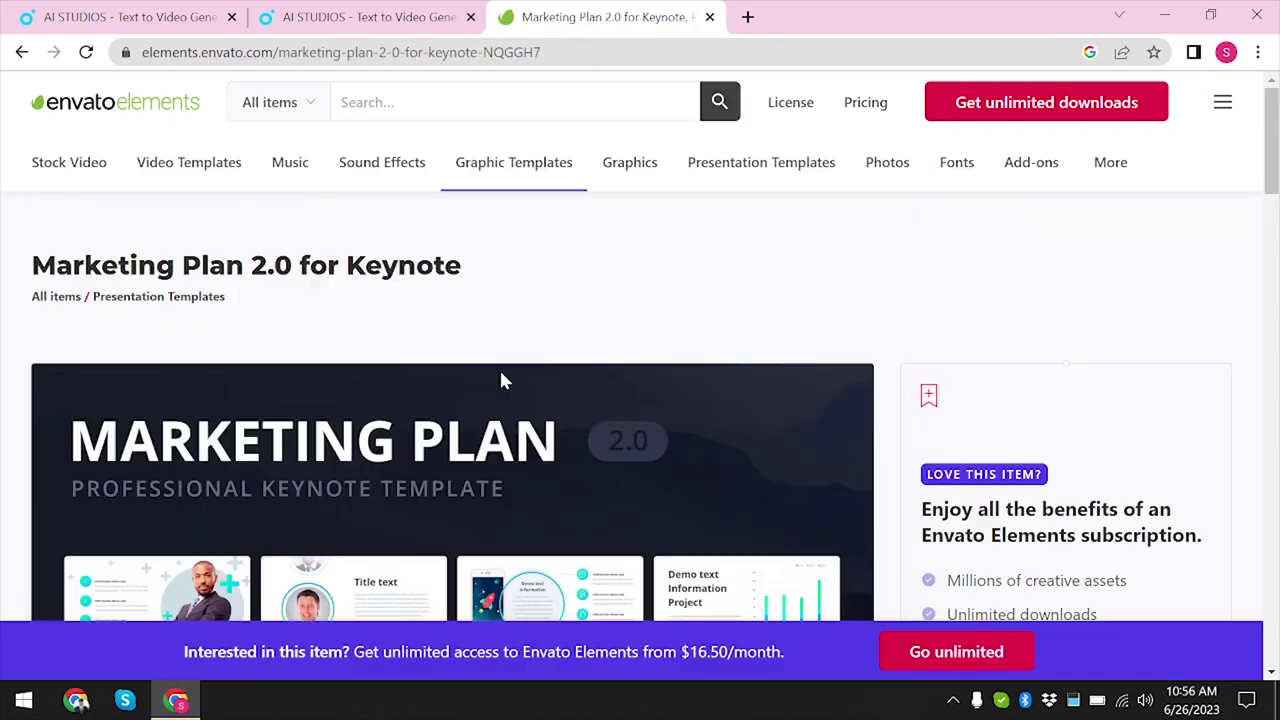
Examine the Marketing Plan 2.0 for Keynote template on Envato Elements, checking the PowerPoint import option on the AI Studios dashboard meanwhile
{"action": "scroll", "coordinate": [500, 420], "scroll_direction": "down", "scroll_amount": 3}
{"action": "scroll", "coordinate": [501, 414], "scroll_direction": "down", "scroll_amount": 1}
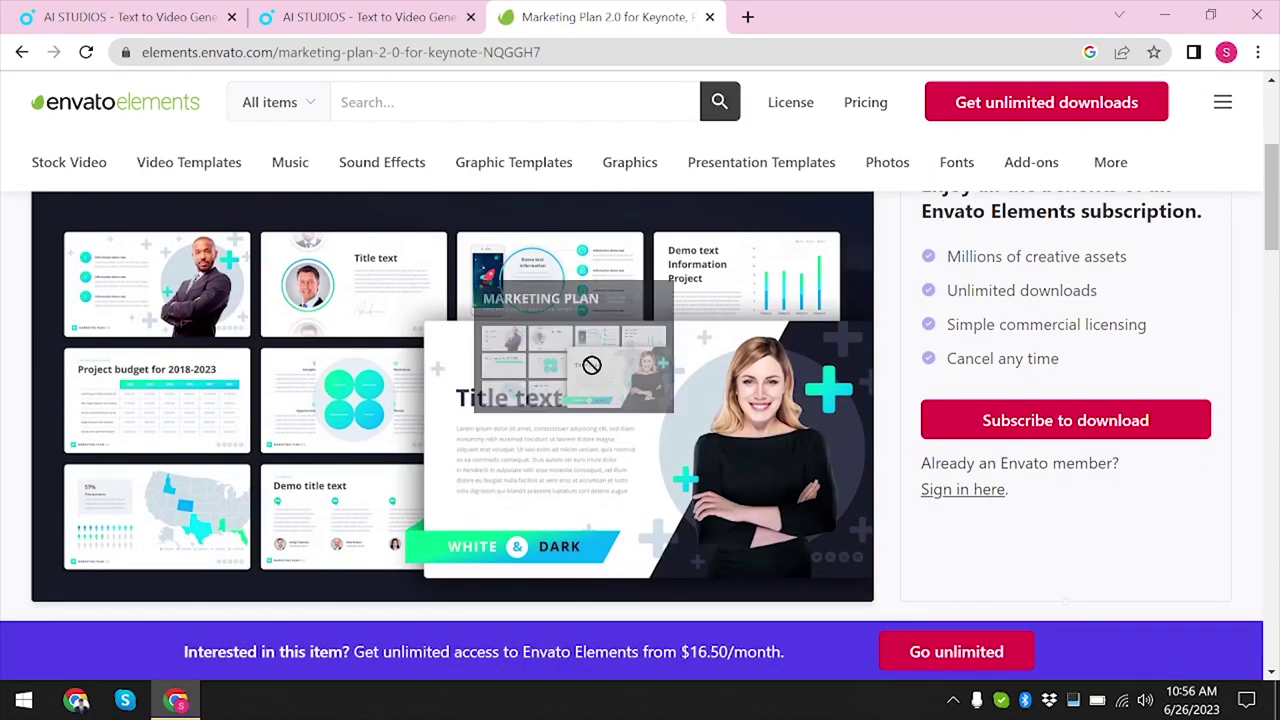
{"action": "left_click", "coordinate": [168, 12]}
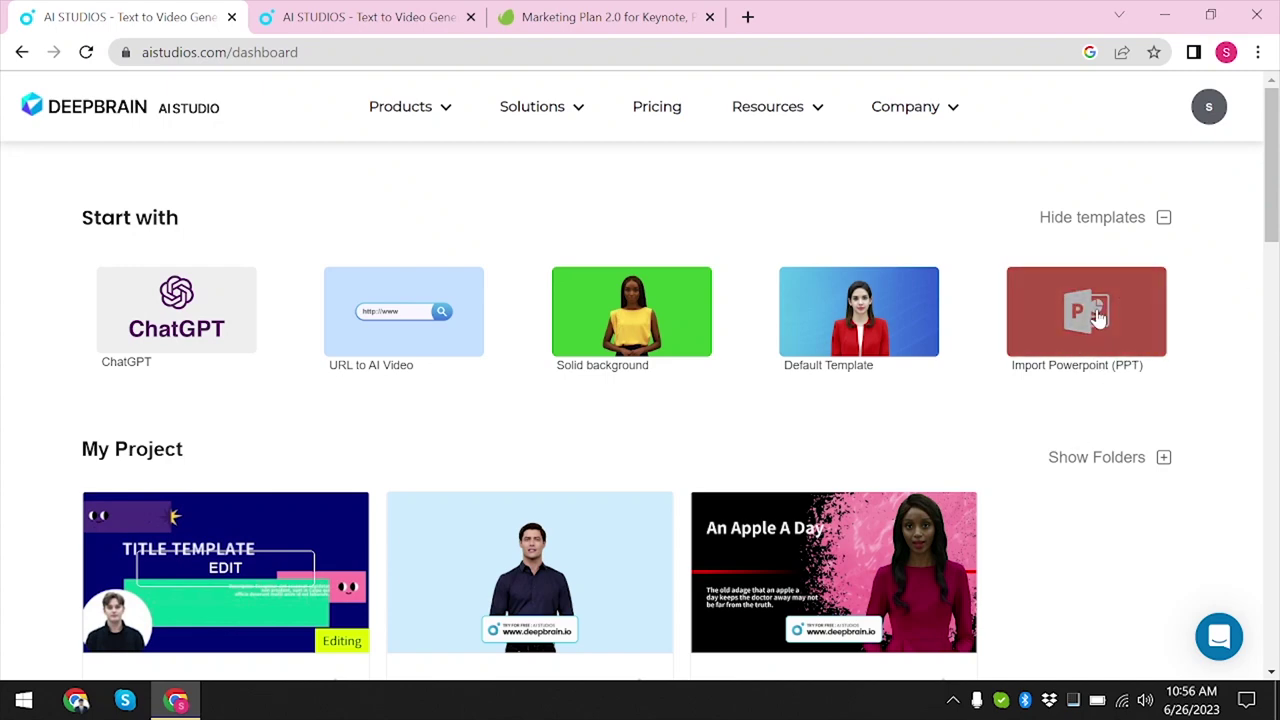
{"action": "left_click", "coordinate": [617, 10]}
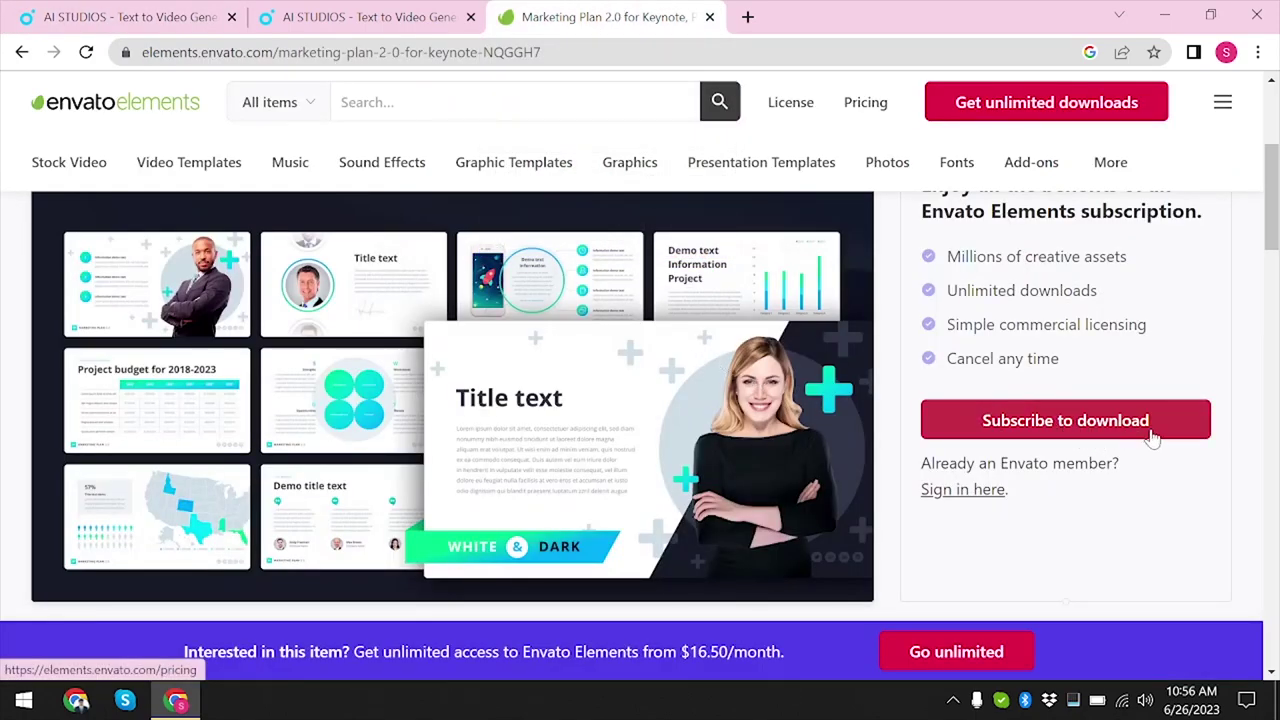
{"action": "scroll", "coordinate": [1149, 434], "scroll_direction": "down", "scroll_amount": 2}
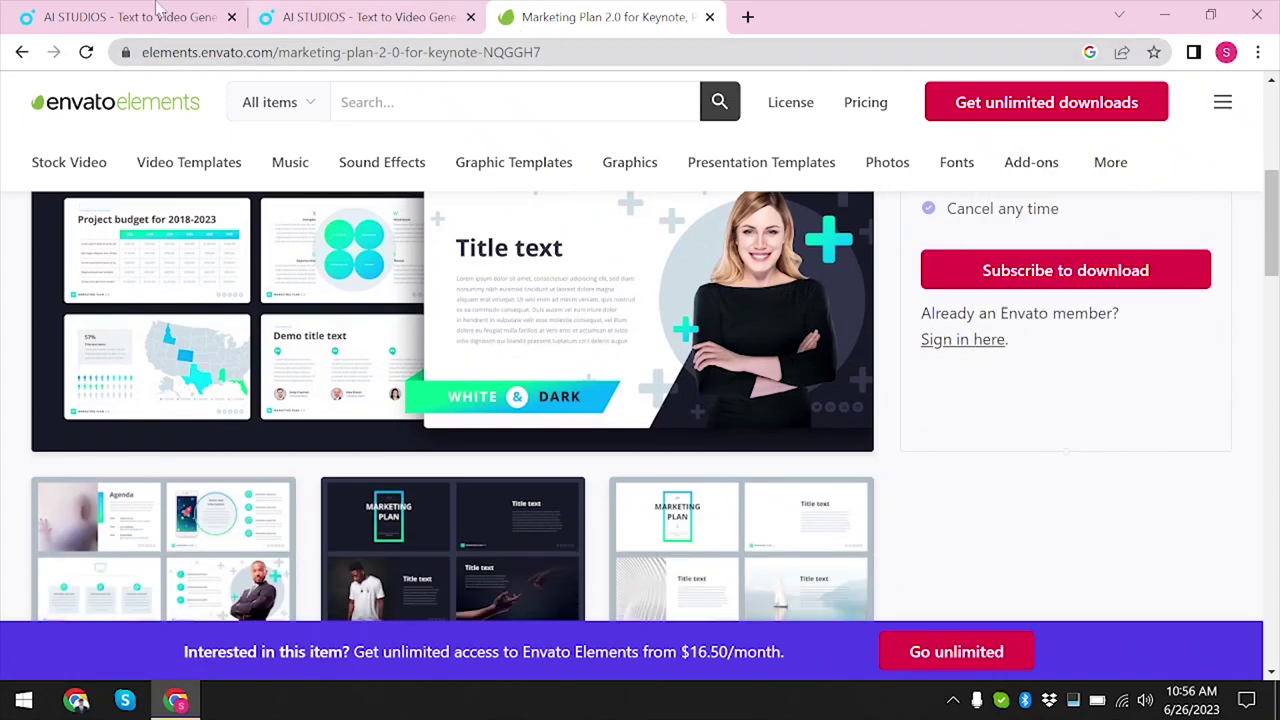
Search Google for free powerpoint slide for marketing and view the download options of Slidesgo's Colorful Abstract Stripes Lines for Social Media template
{"action": "left_click", "coordinate": [22, 52]}
{"action": "key", "text": "Return"}
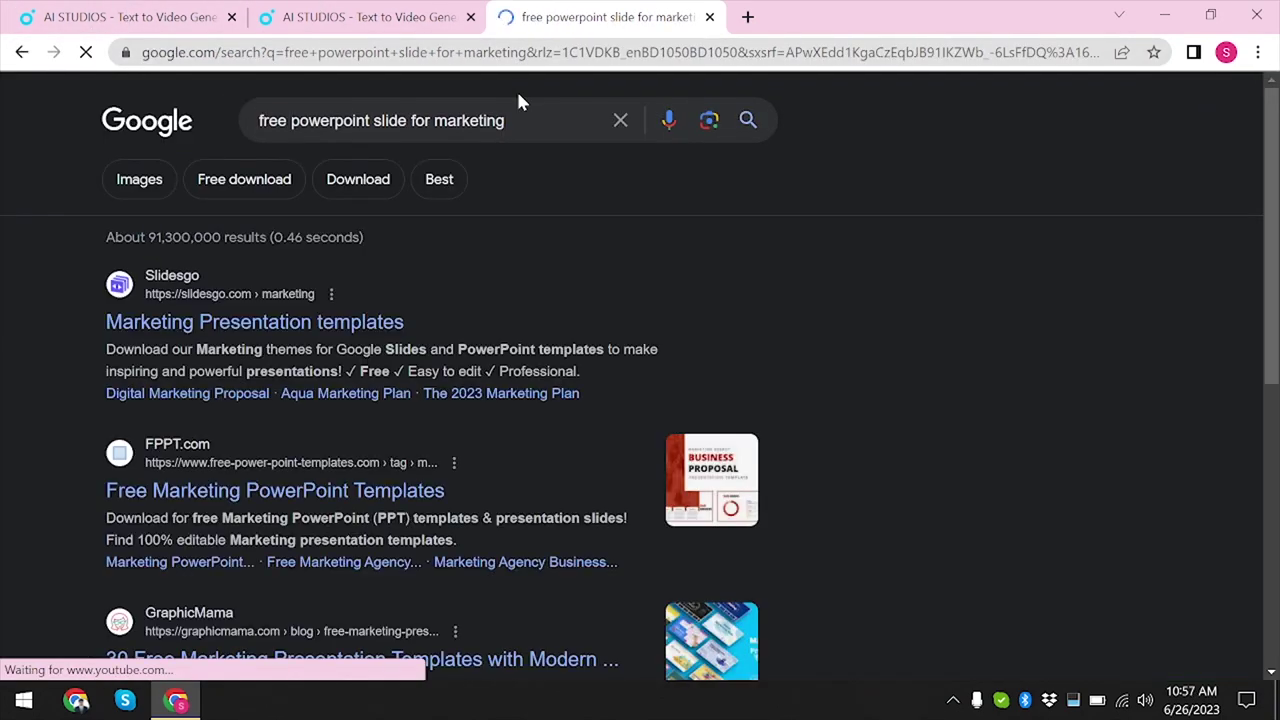
{"action": "left_click", "coordinate": [376, 337]}
{"action": "left_click", "coordinate": [218, 322]}
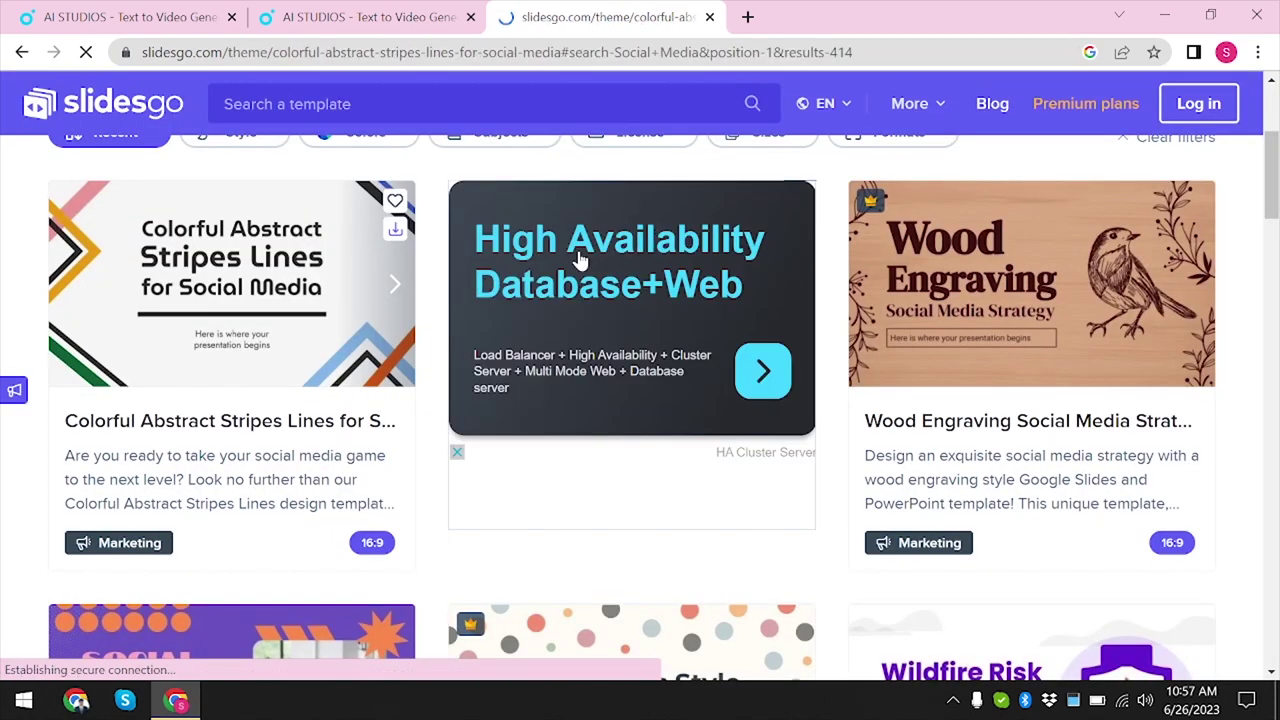
{"action": "scroll", "coordinate": [1038, 483], "scroll_direction": "down", "scroll_amount": 3}
{"action": "left_click", "coordinate": [1038, 483]}
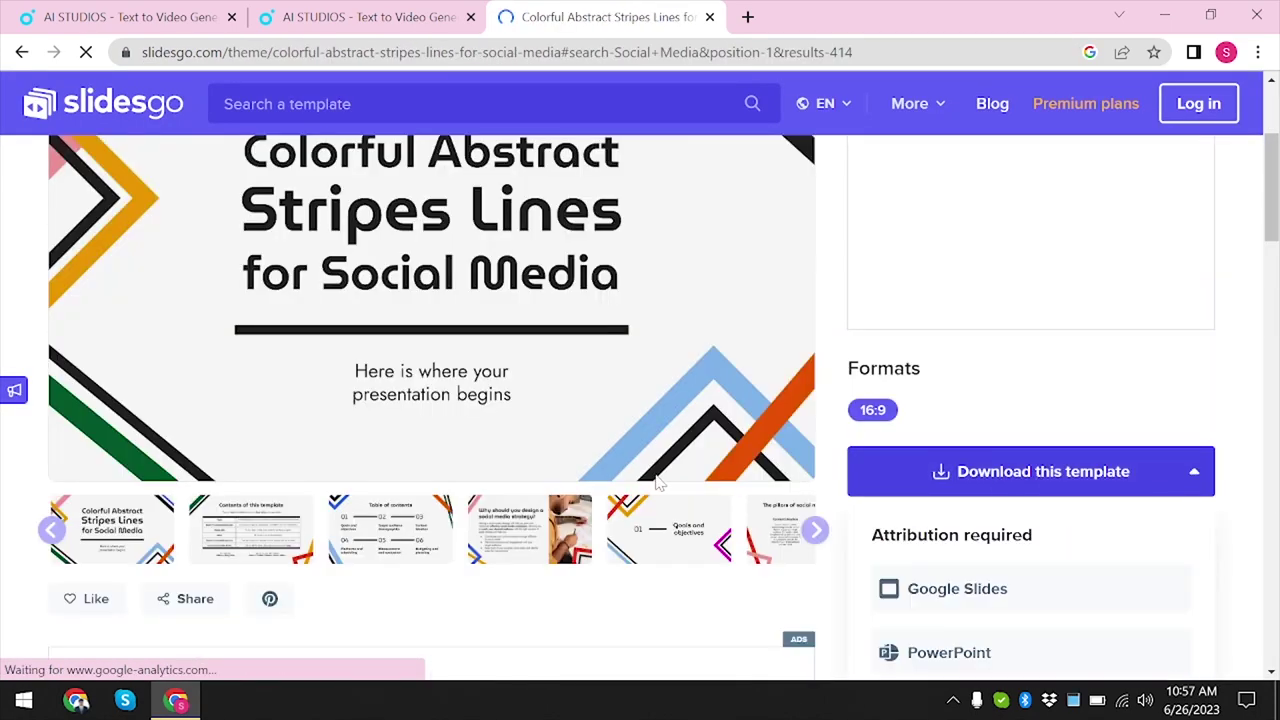
{"action": "scroll", "coordinate": [940, 600], "scroll_direction": "down", "scroll_amount": 1}
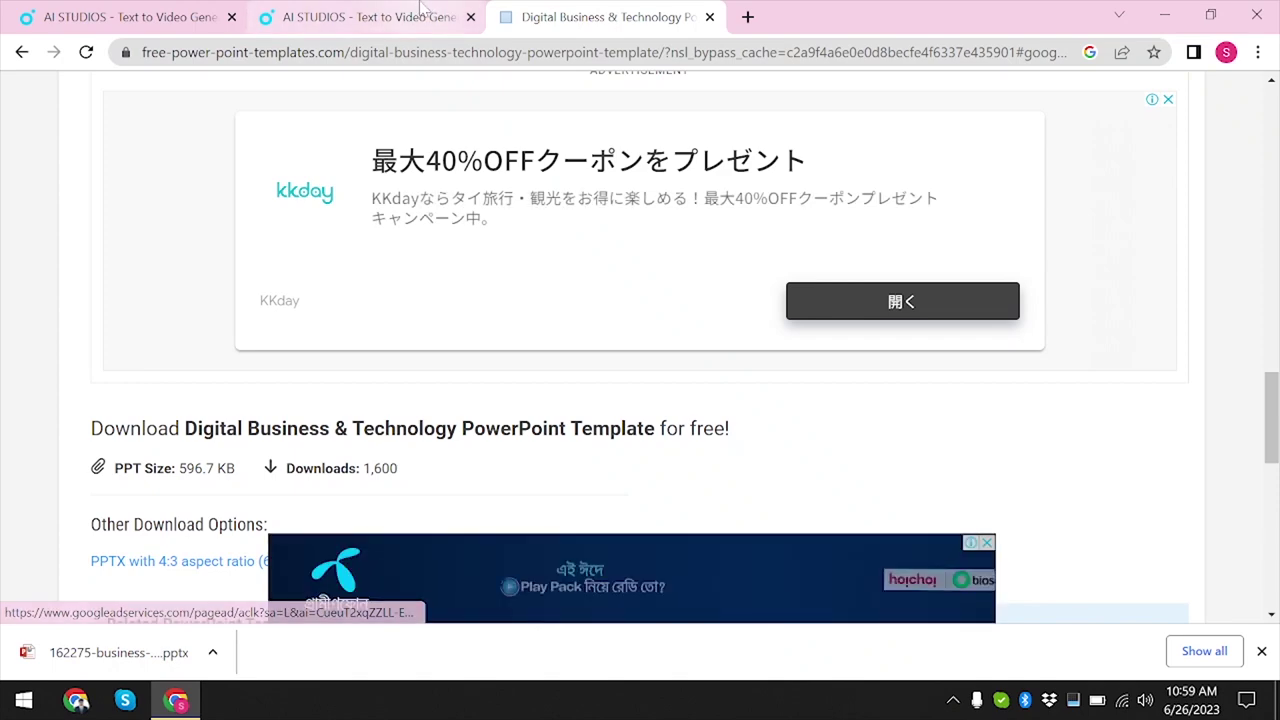
Create an AI Studios project by importing the downloaded 162275-business-template-16x9.pptx, and close the other two browser tabs
{"action": "left_click", "coordinate": [371, 17]}
{"action": "left_click", "coordinate": [130, 17]}
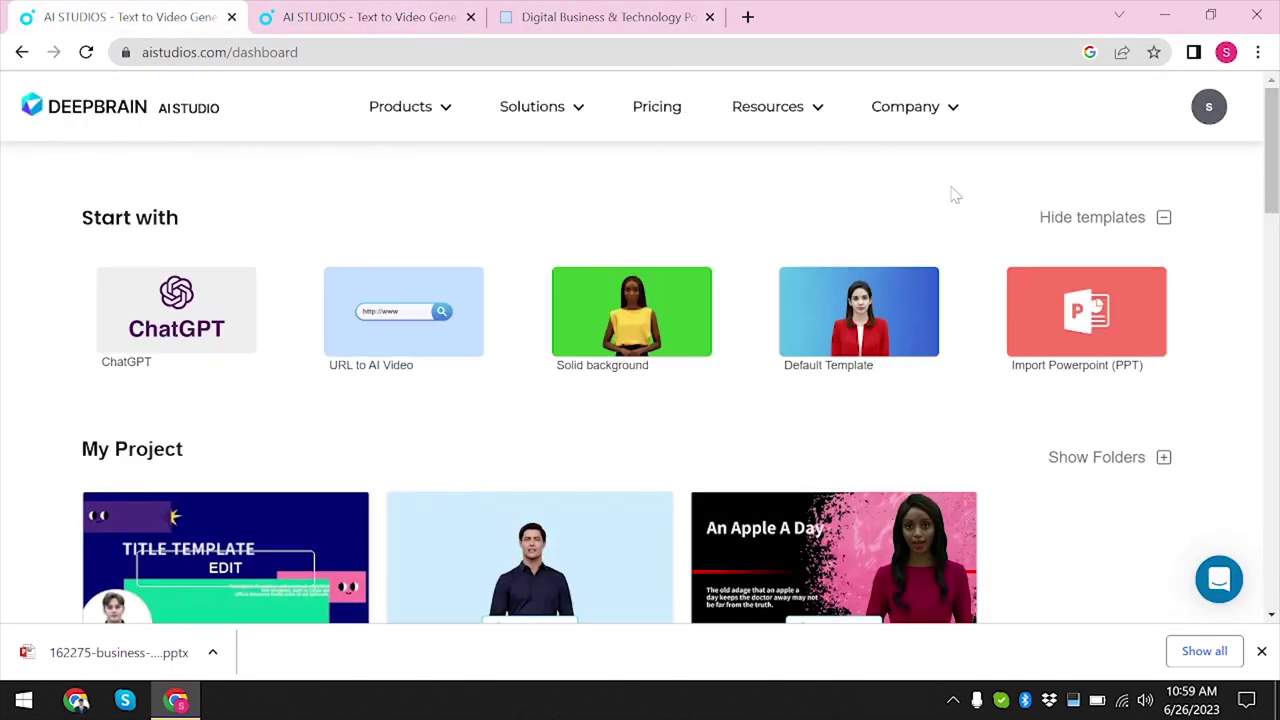
{"action": "left_click", "coordinate": [1114, 329]}
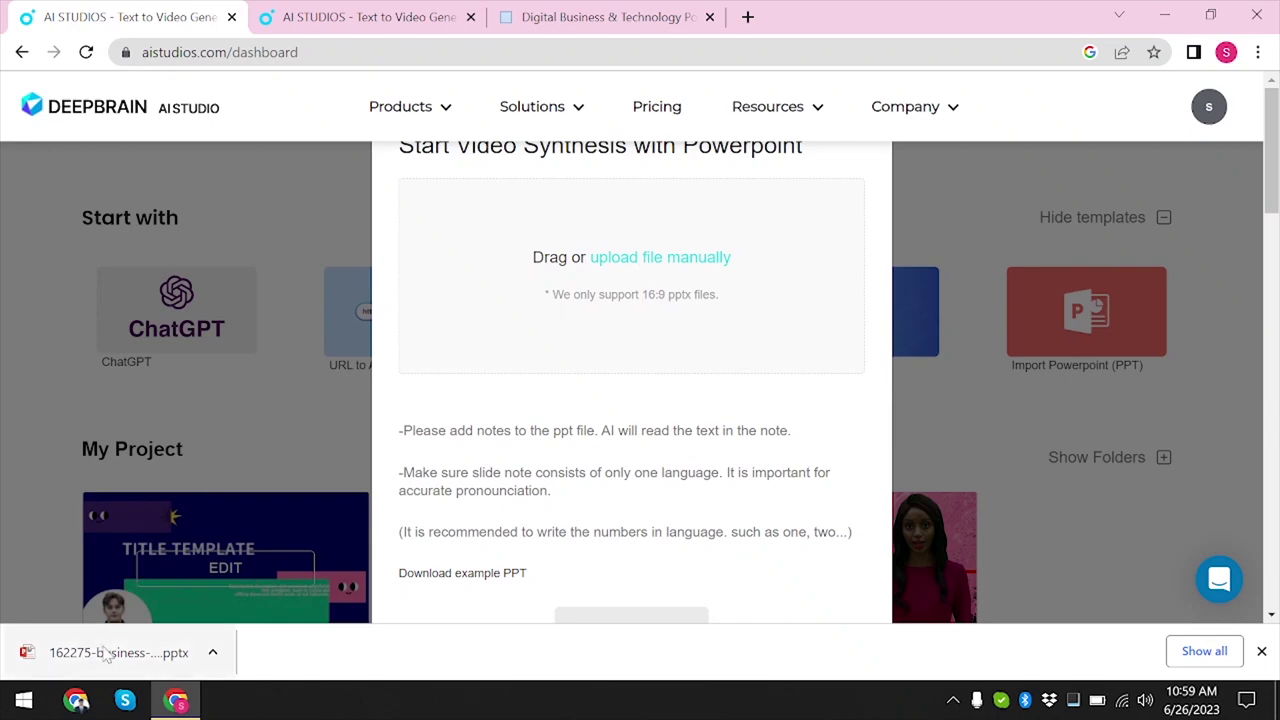
{"action": "left_click_drag", "start_coordinate": [105, 650], "coordinate": [580, 286]}
{"action": "scroll", "coordinate": [640, 560], "scroll_direction": "down", "scroll_amount": 5}
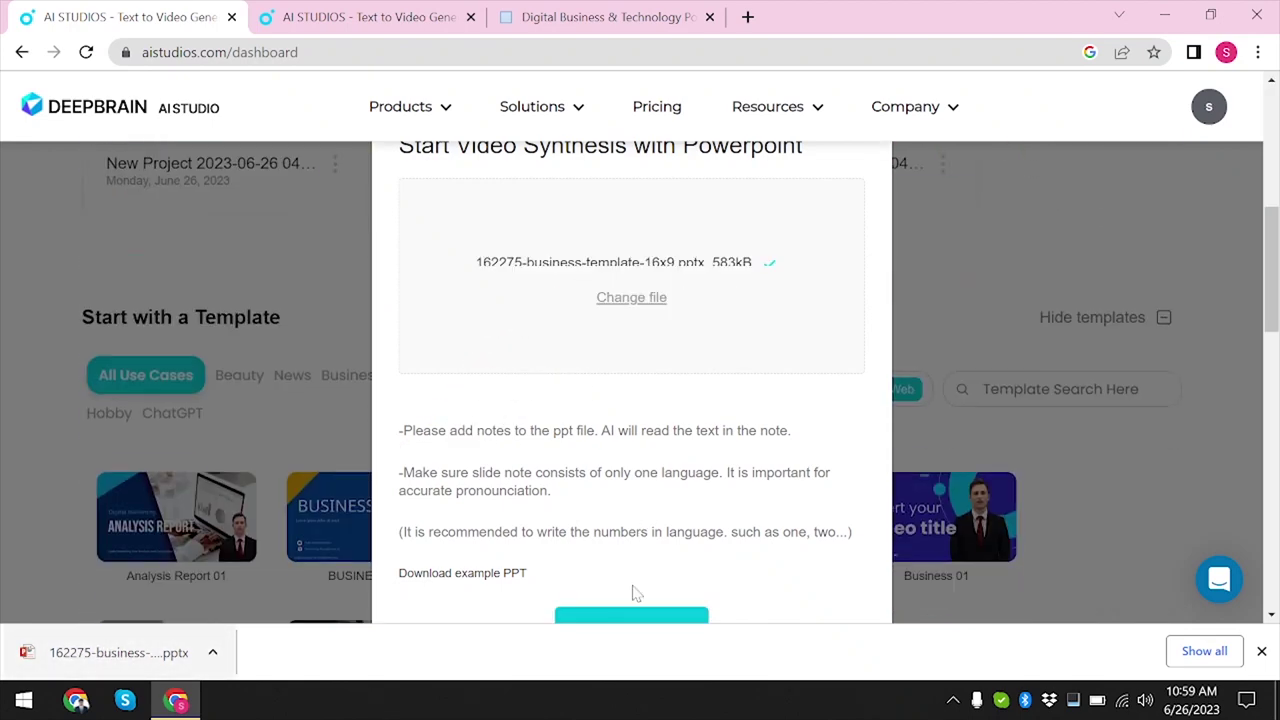
{"action": "left_click", "coordinate": [631, 660]}
{"action": "left_click", "coordinate": [471, 18]}
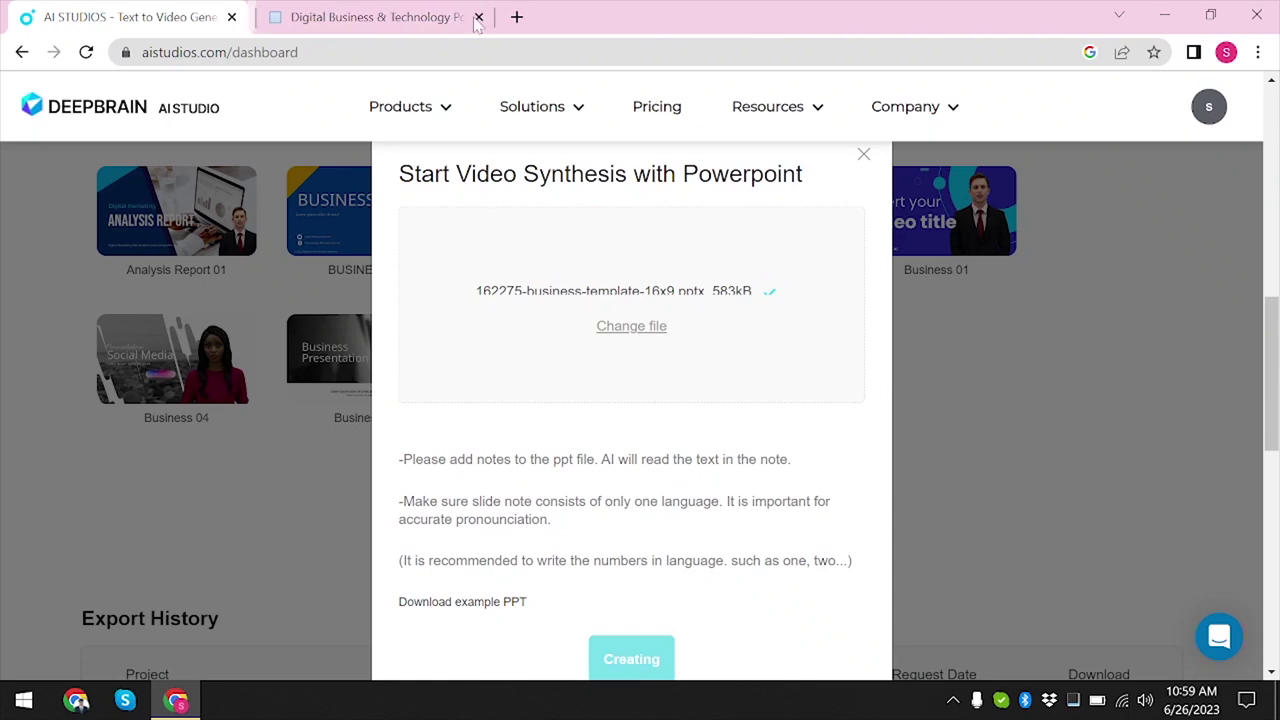
{"action": "left_click", "coordinate": [471, 18]}
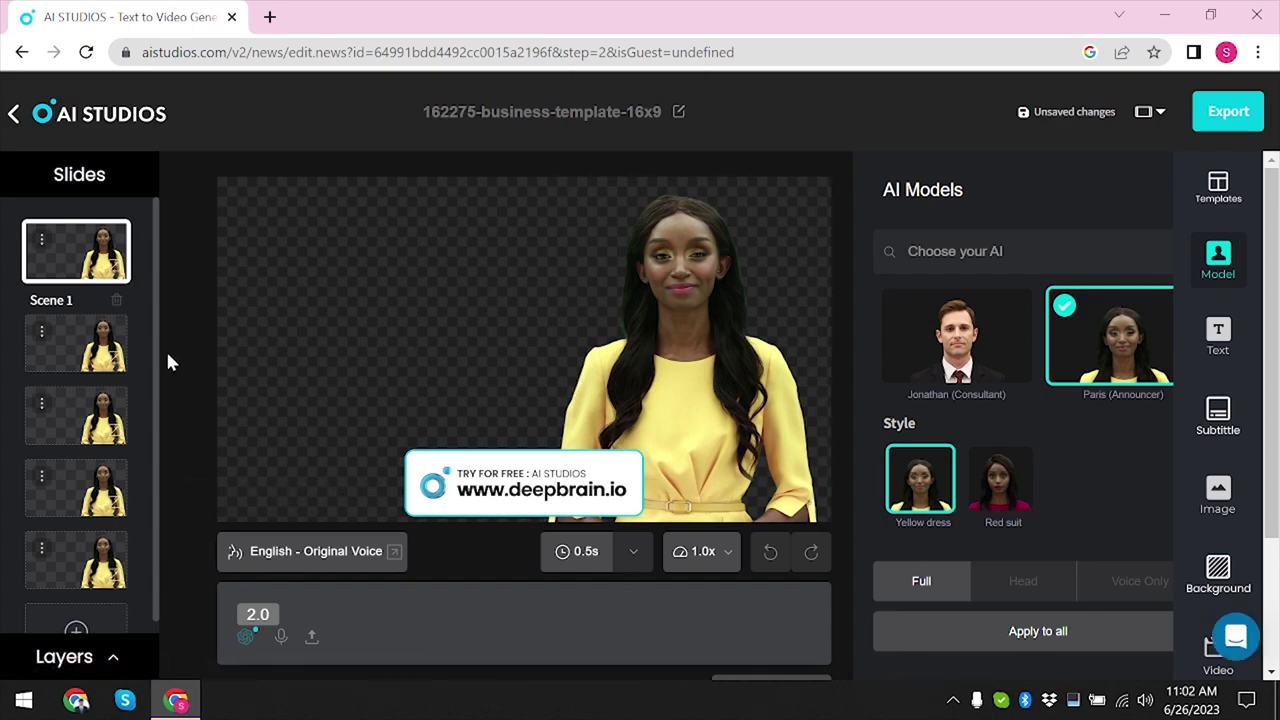
Look through Scenes 2 to 5 of the imported project, checking each scene's canvas and script
{"action": "left_click", "coordinate": [76, 340]}
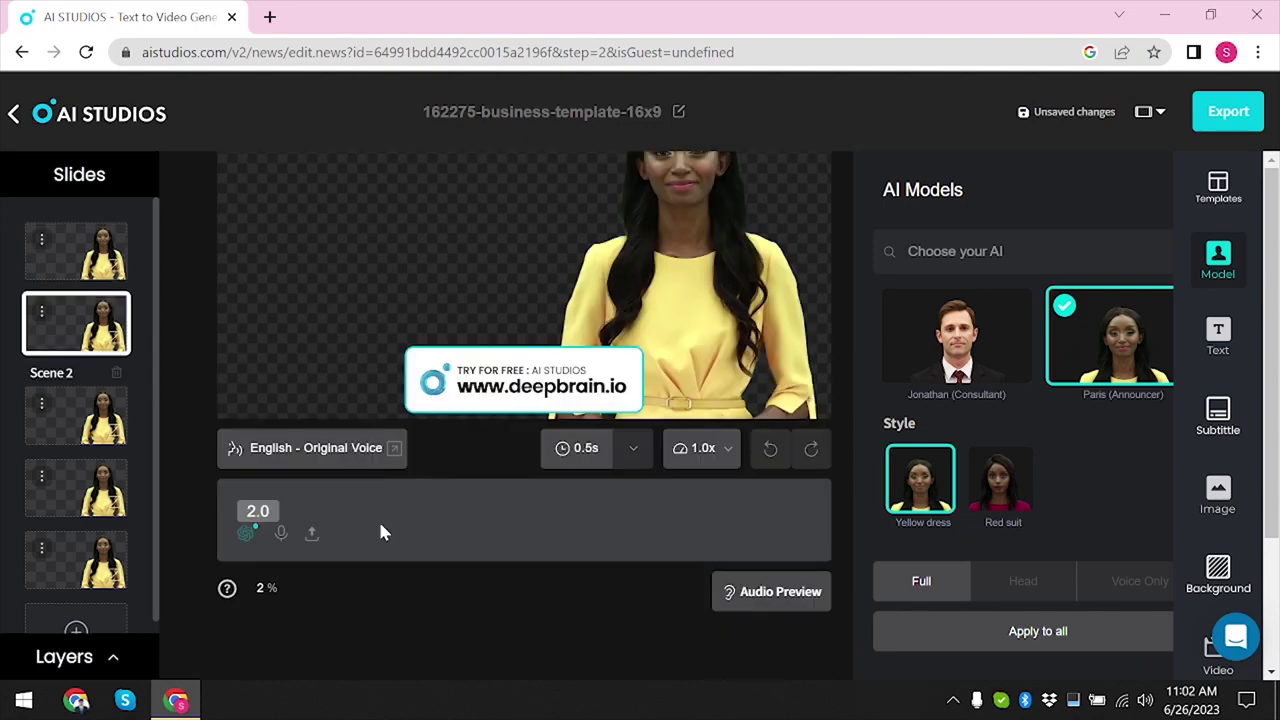
{"action": "left_click", "coordinate": [80, 410]}
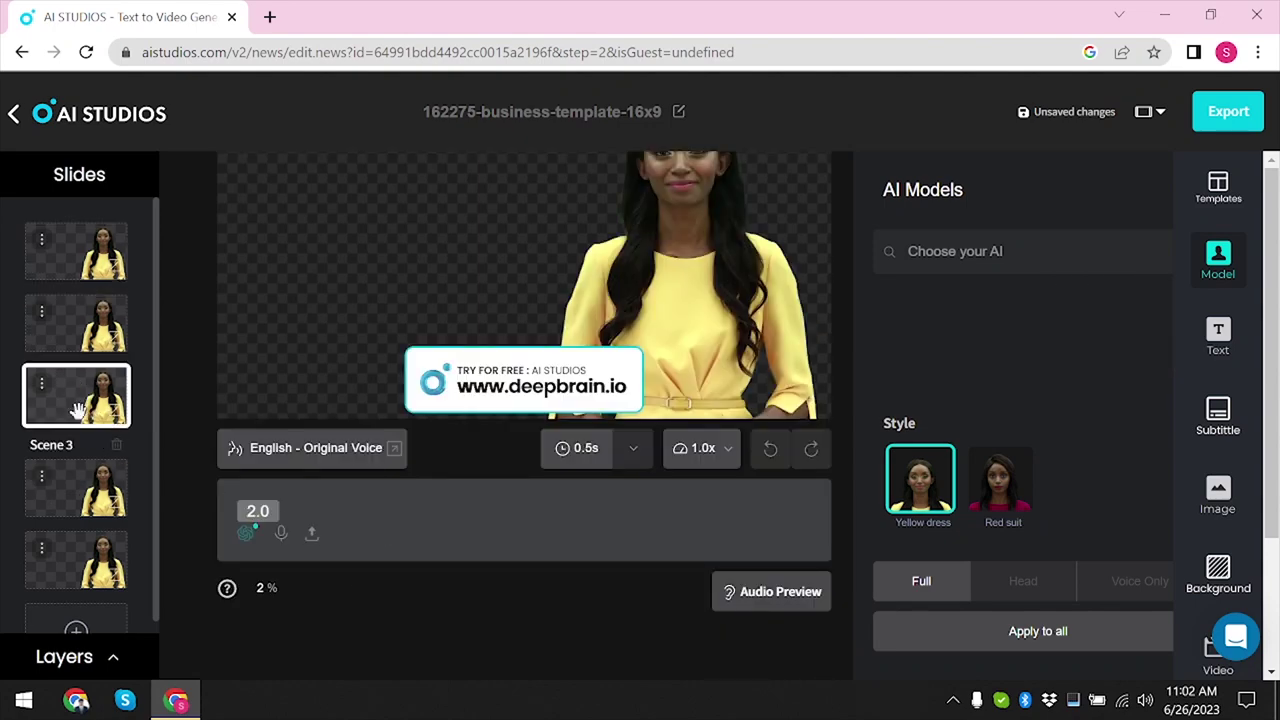
{"action": "left_click", "coordinate": [74, 513]}
{"action": "left_click", "coordinate": [76, 545]}
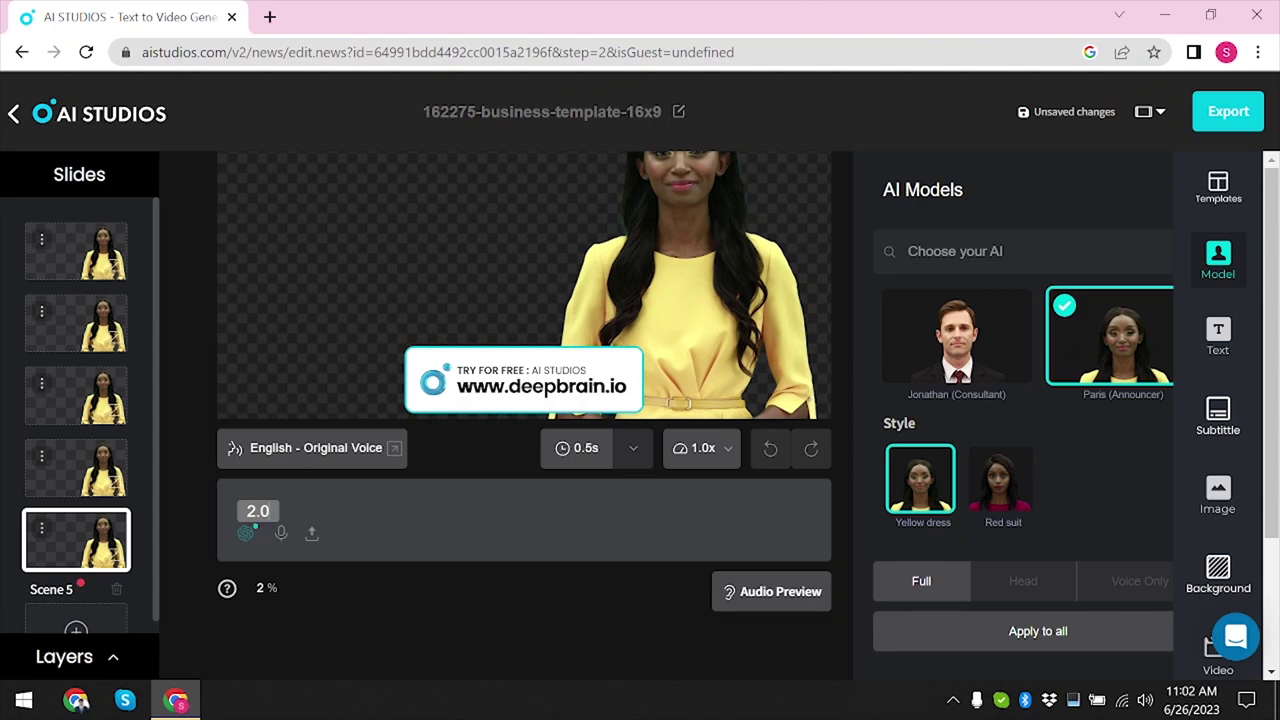
Open the downloaded 162275-business-template-16x9.pptx in PowerPoint, look through its slides and minimize the window
{"action": "key", "text": "ctrl+j"}
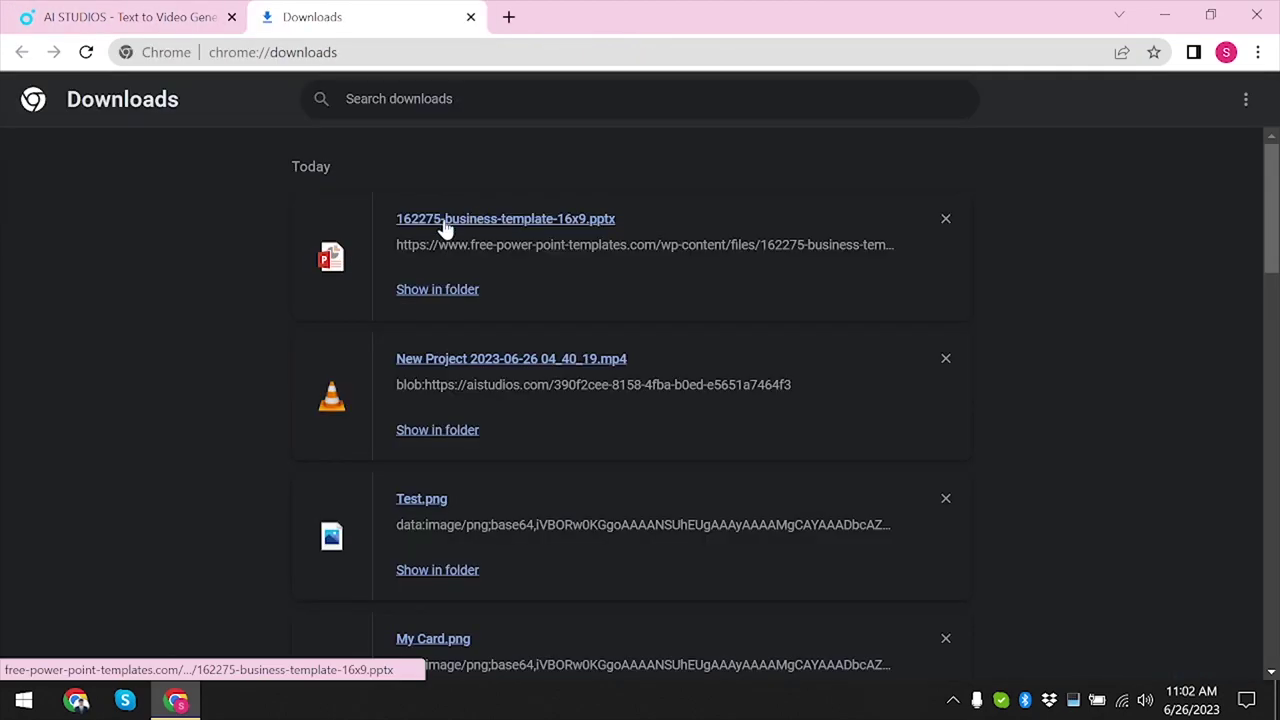
{"action": "left_click", "coordinate": [449, 224]}
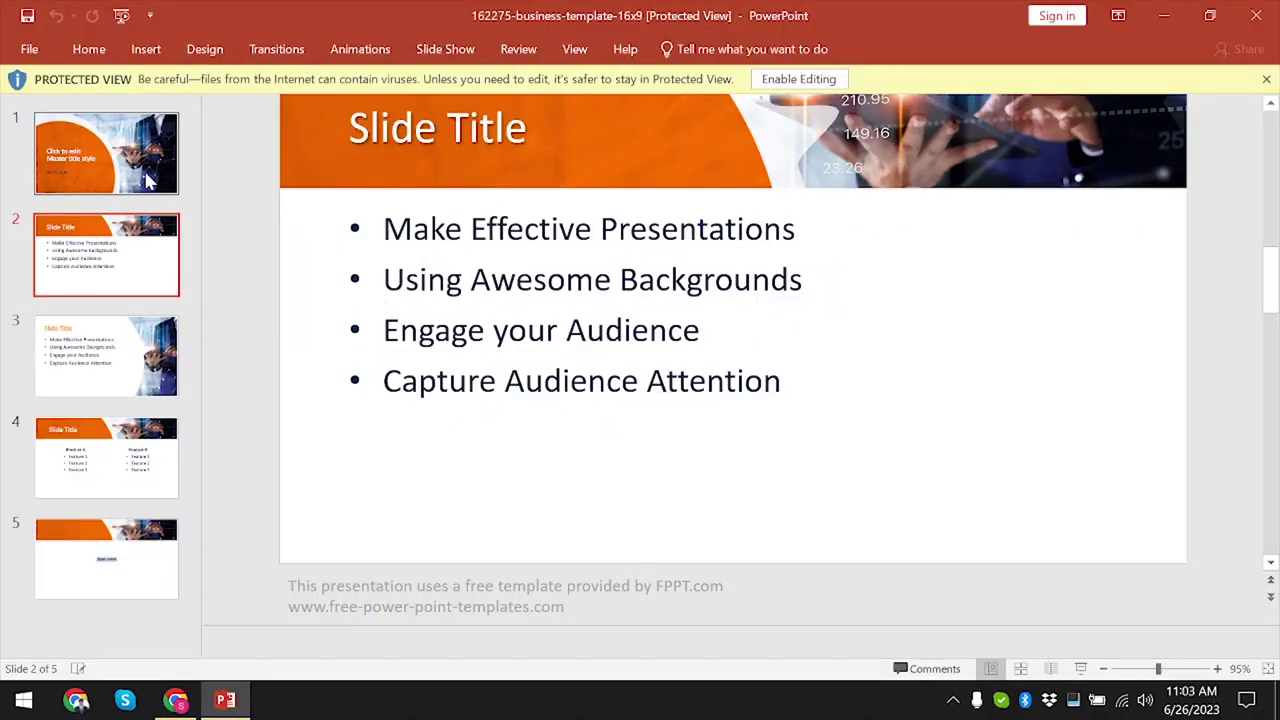
{"action": "left_click", "coordinate": [90, 162]}
{"action": "left_click", "coordinate": [87, 235]}
{"action": "left_click", "coordinate": [90, 358]}
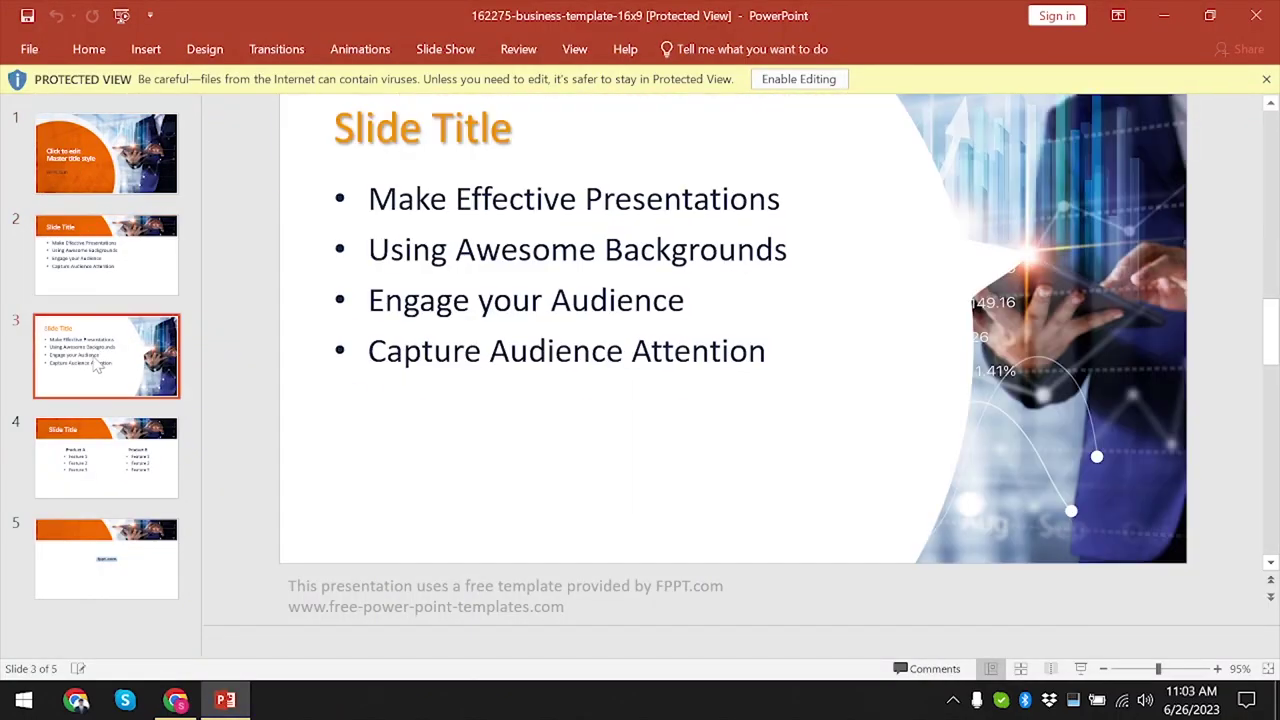
{"action": "left_click", "coordinate": [94, 480]}
{"action": "left_click", "coordinate": [106, 595]}
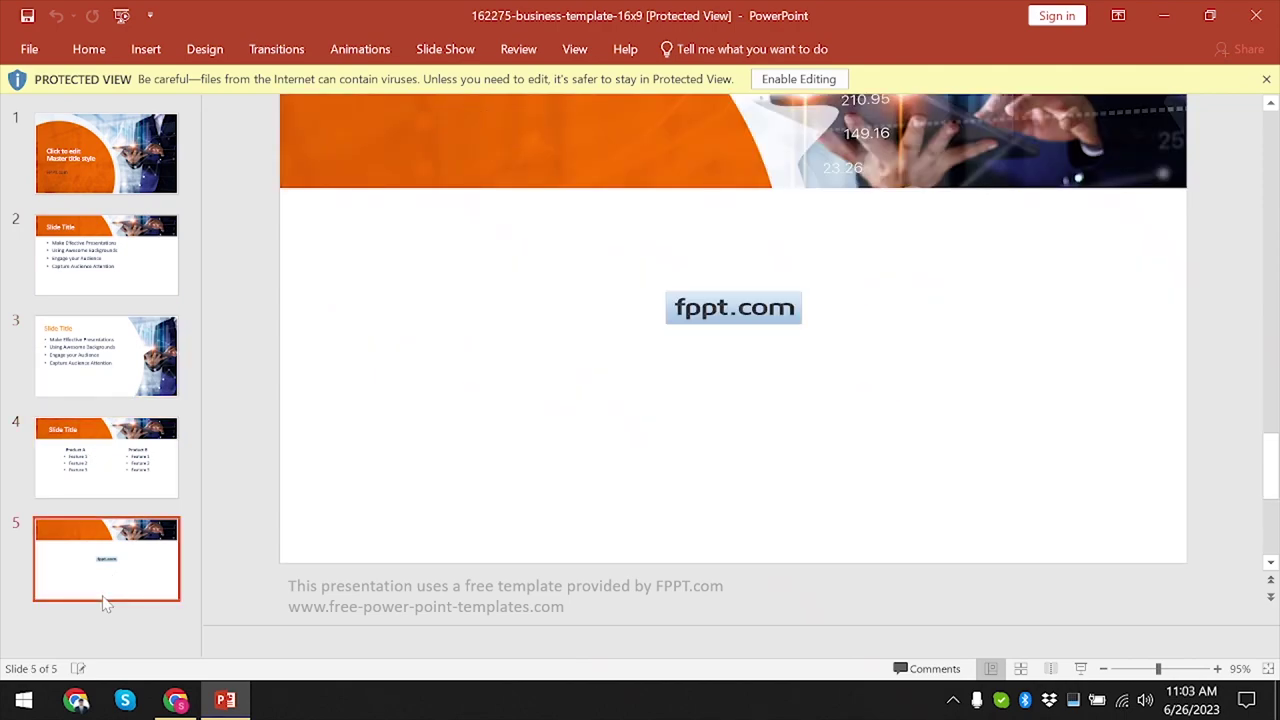
{"action": "left_click", "coordinate": [144, 460]}
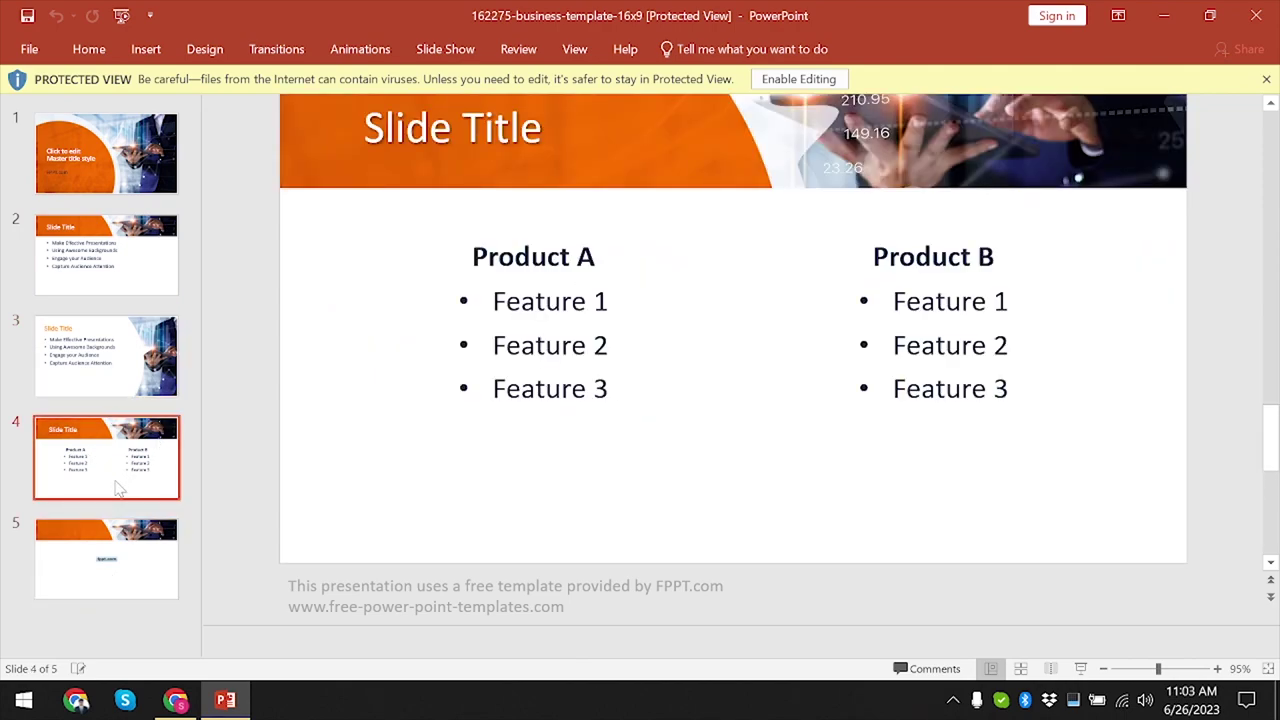
{"action": "left_click", "coordinate": [1166, 10]}
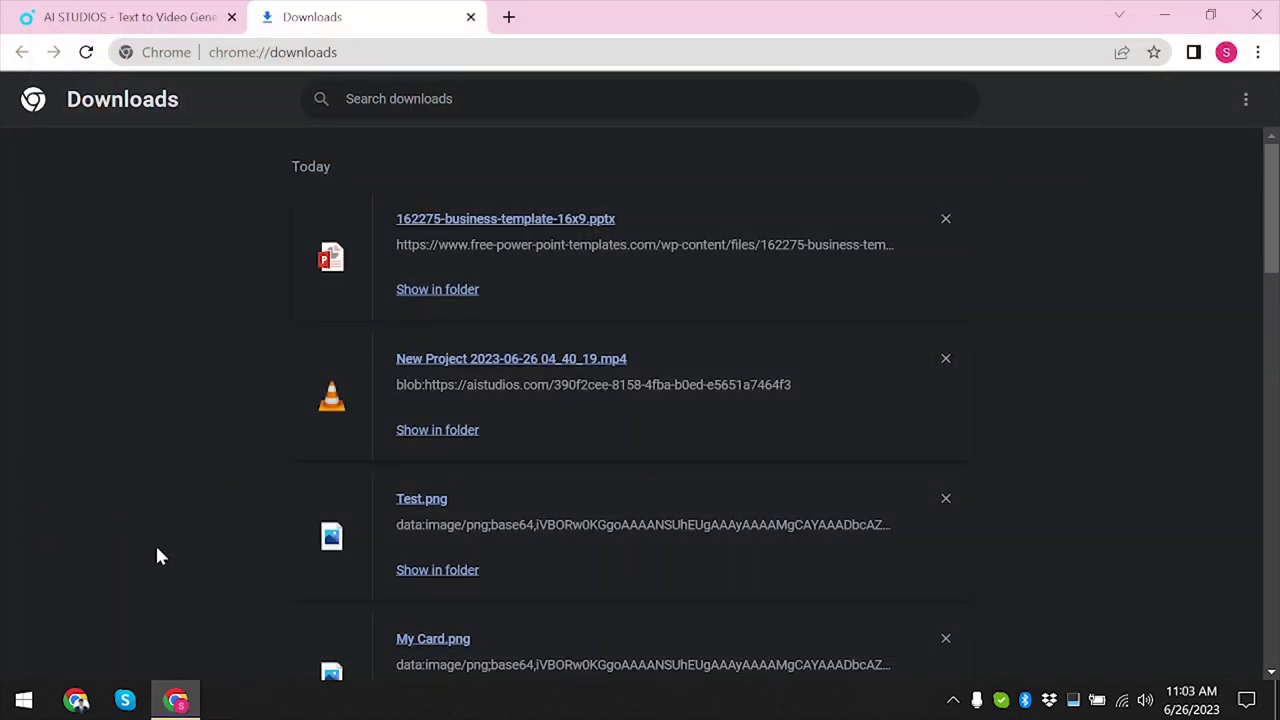
Return to the imported AI Studios project, enter the test script "gadfsfsaaw" for Scene 3 and select Scene 1
{"action": "left_click", "coordinate": [130, 17]}
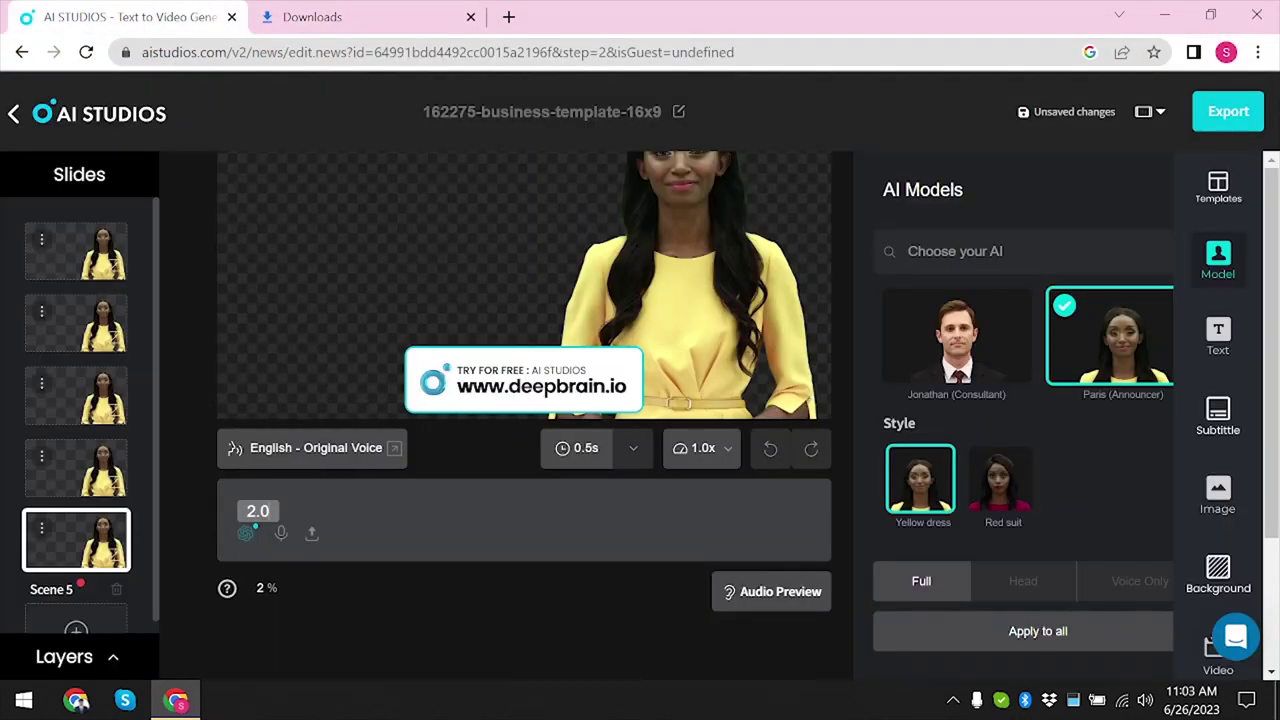
{"action": "scroll", "coordinate": [286, 526], "scroll_direction": "up", "scroll_amount": 1}
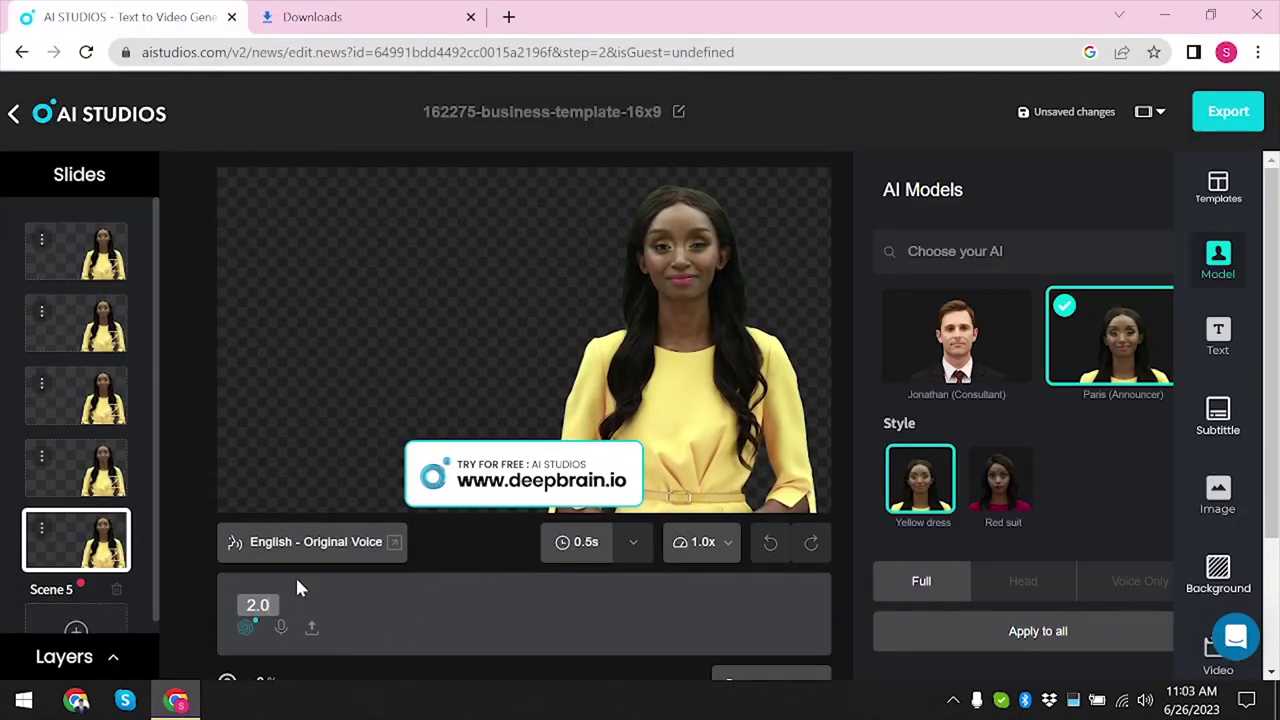
{"action": "left_click", "coordinate": [90, 463]}
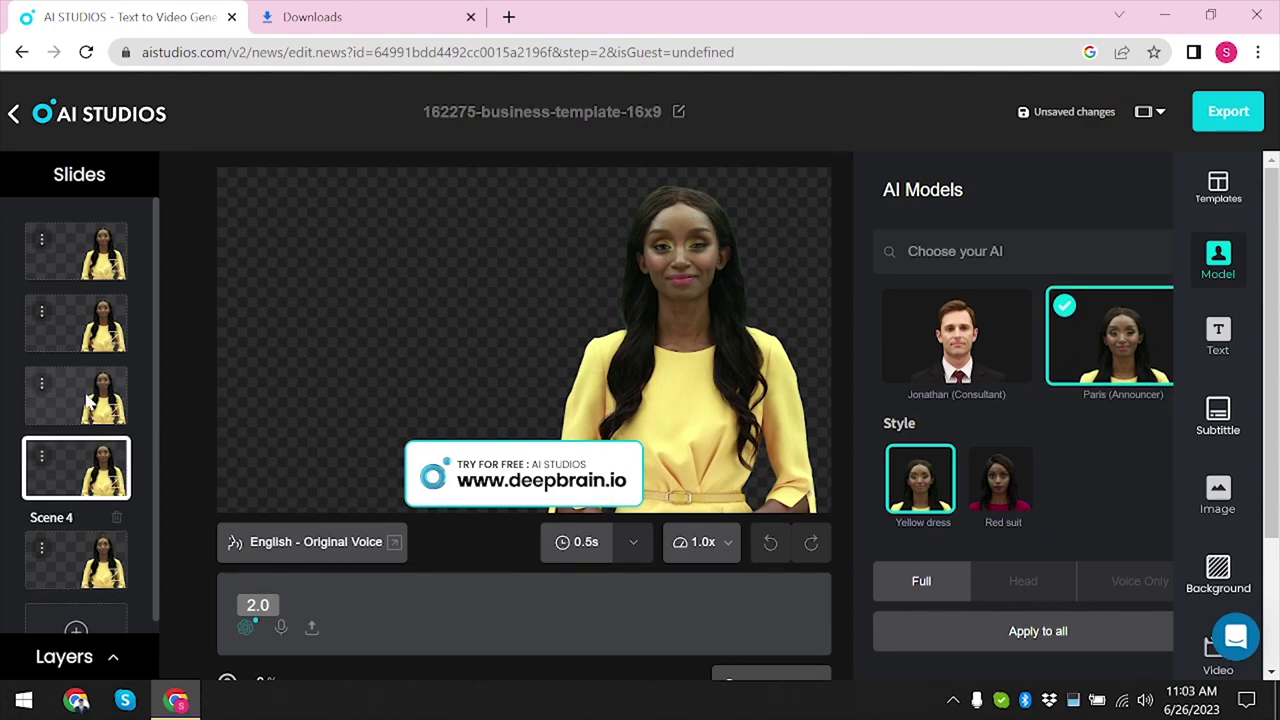
{"action": "left_click", "coordinate": [92, 396]}
{"action": "right_click", "coordinate": [455, 603]}
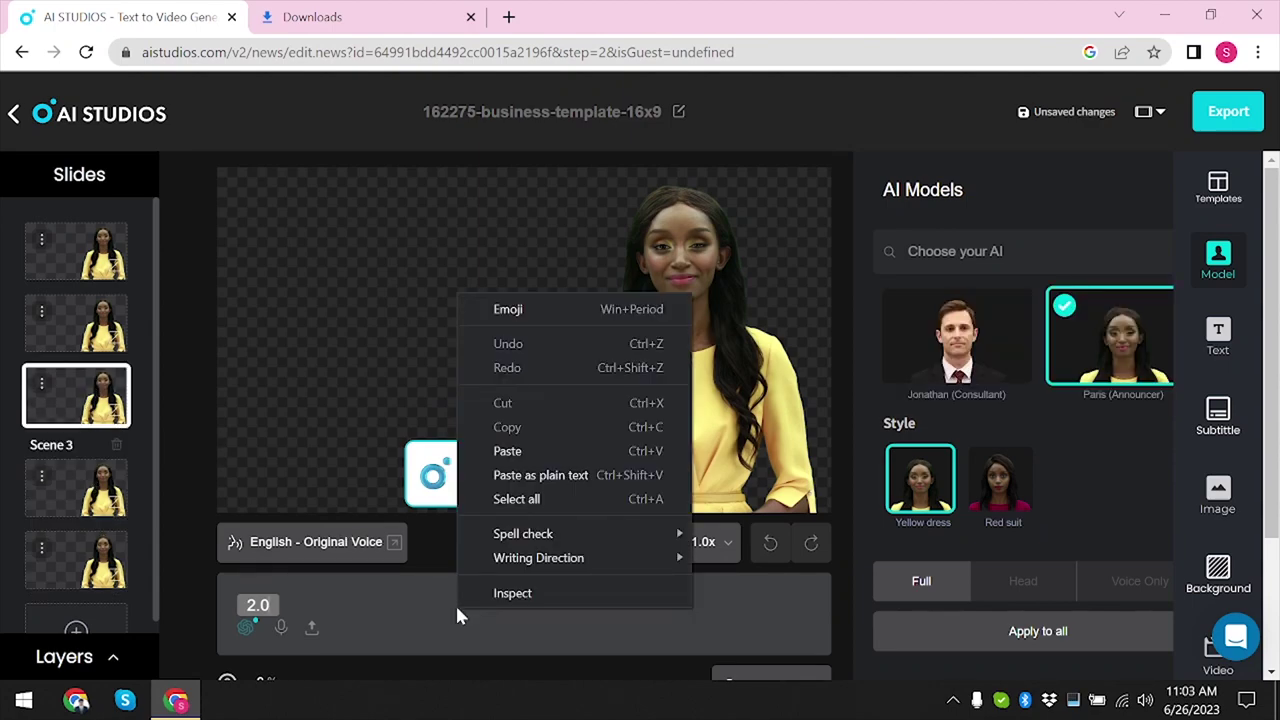
{"action": "key", "text": "Escape"}
{"action": "type", "text": "gad"}
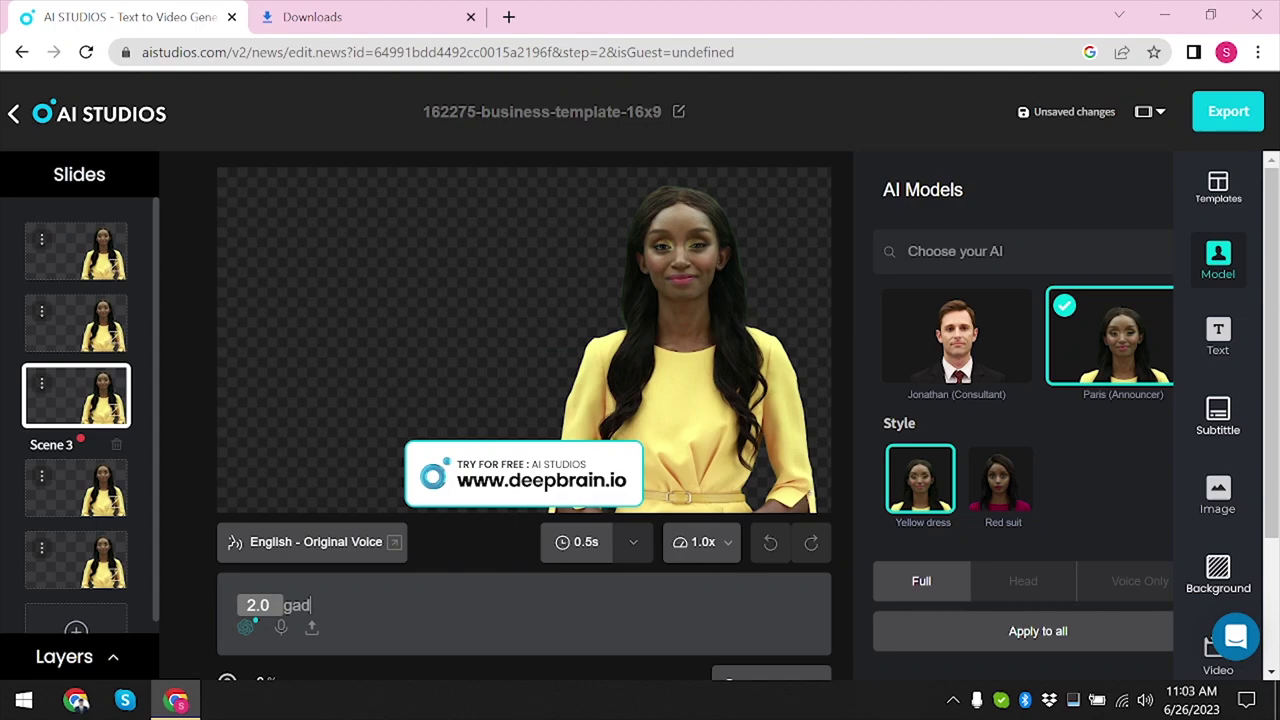
{"action": "type", "text": "fsfsaaw"}
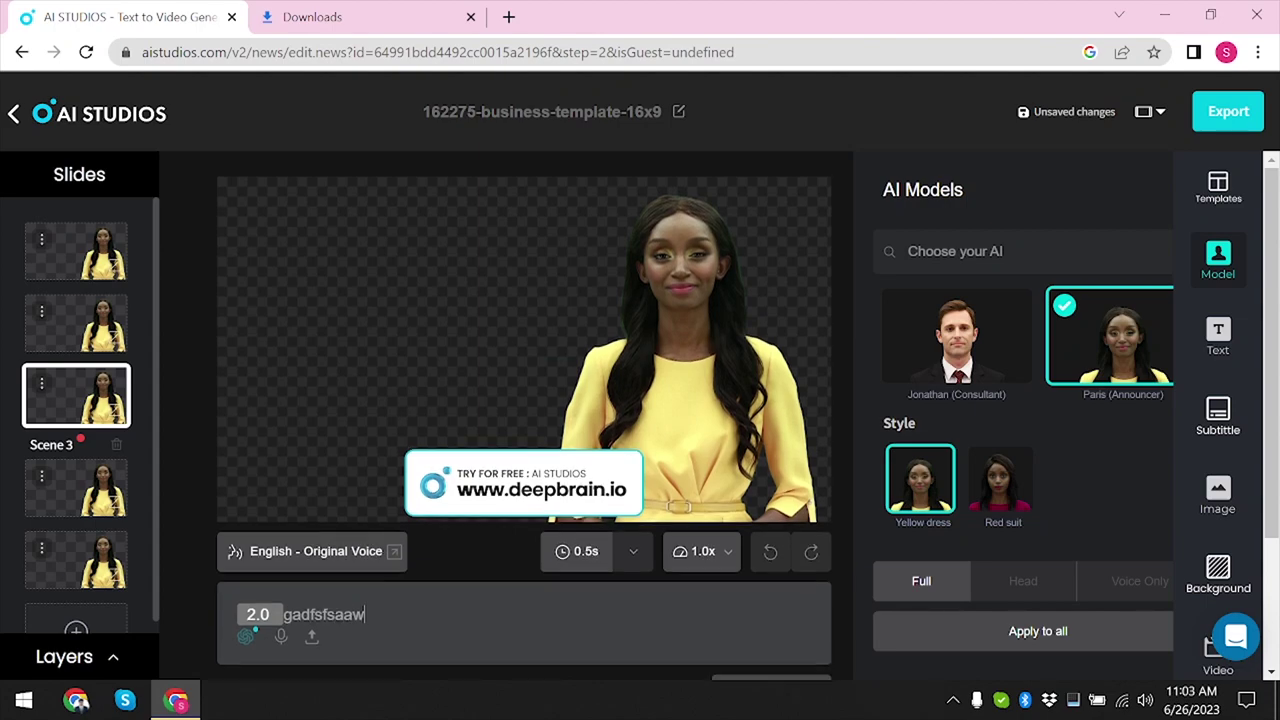
{"action": "left_click", "coordinate": [69, 245]}
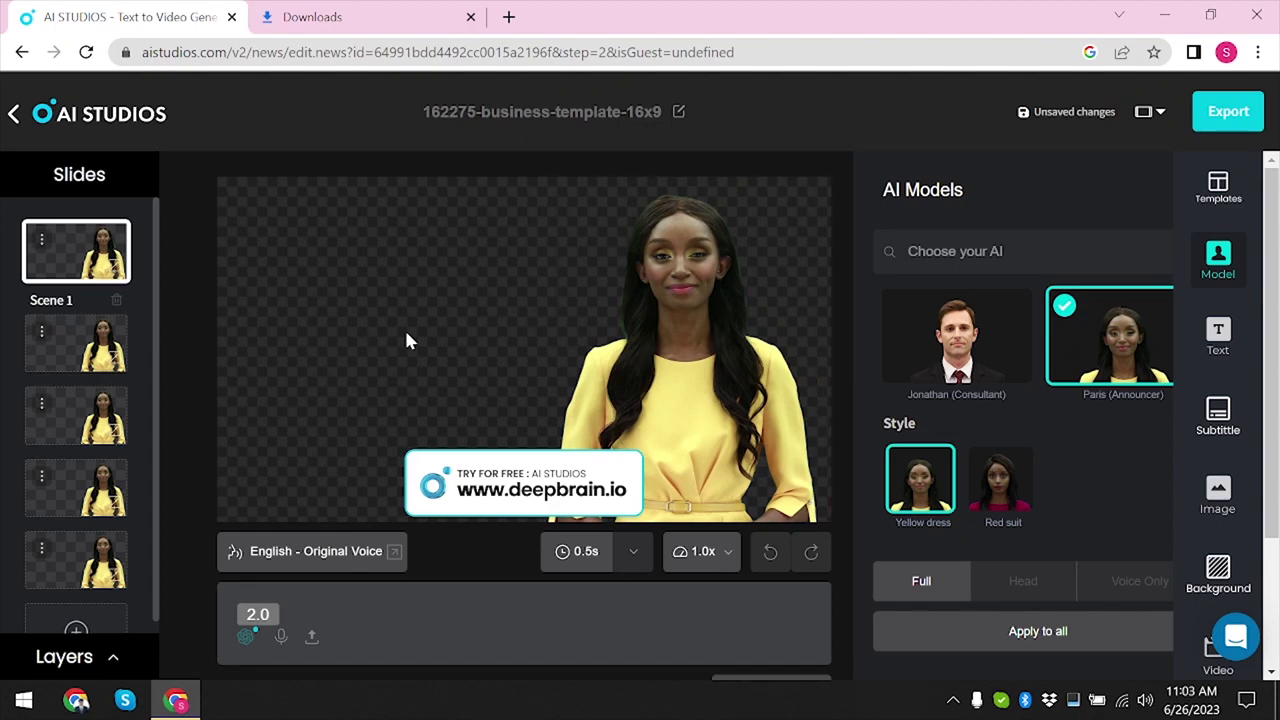
{"action": "scroll", "coordinate": [599, 649], "scroll_direction": "down", "scroll_amount": 2}
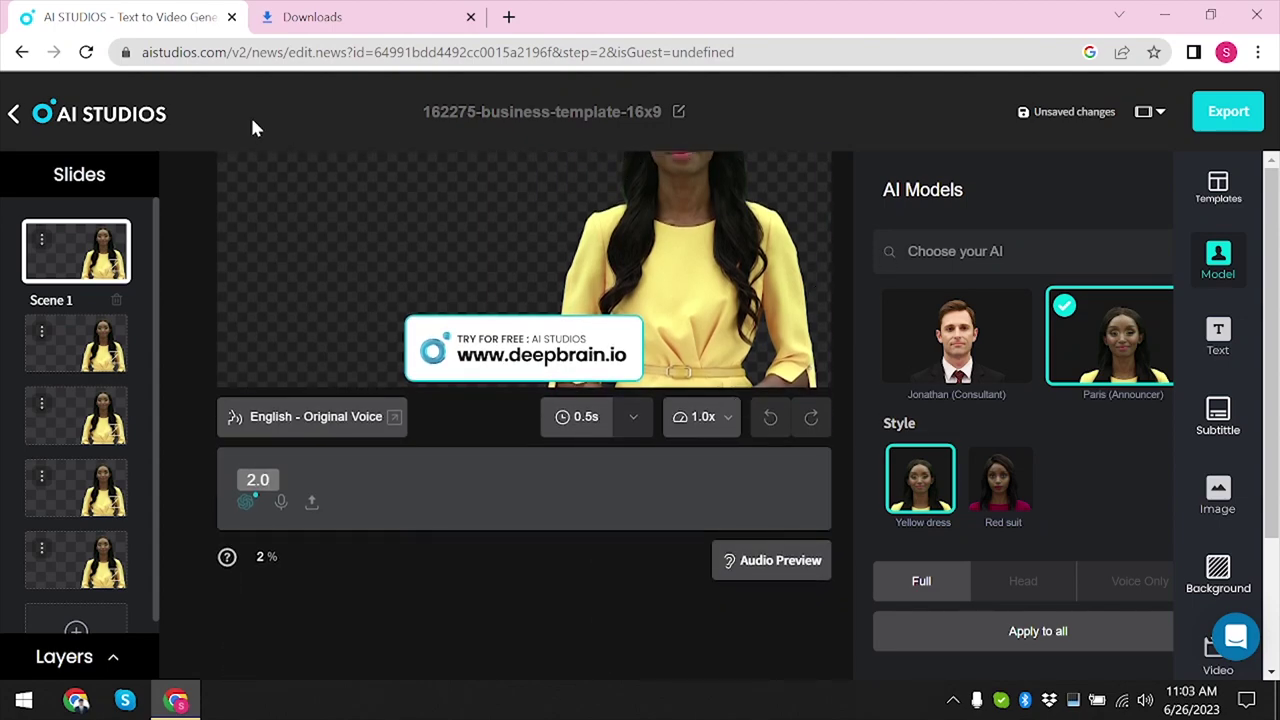
Quit editing the imported PowerPoint project, discarding its unsaved changes, and look over the projects on the dashboard
{"action": "left_click", "coordinate": [11, 115]}
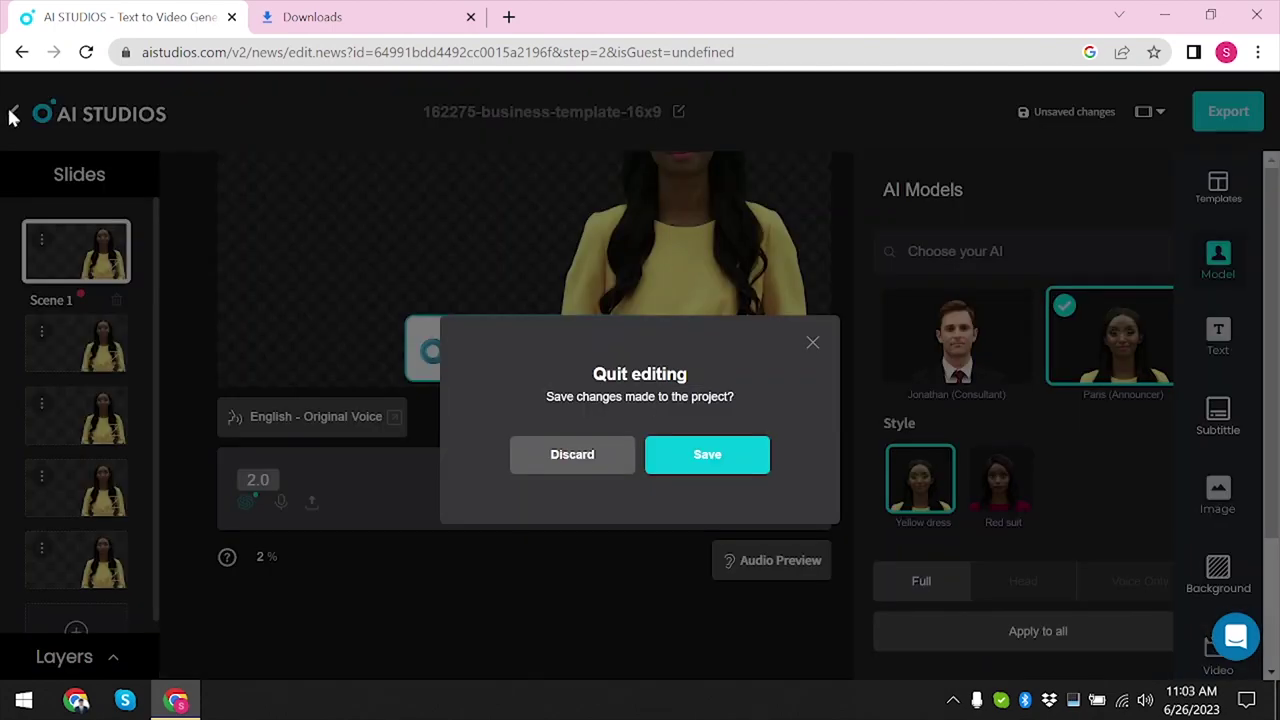
{"action": "left_click", "coordinate": [577, 468]}
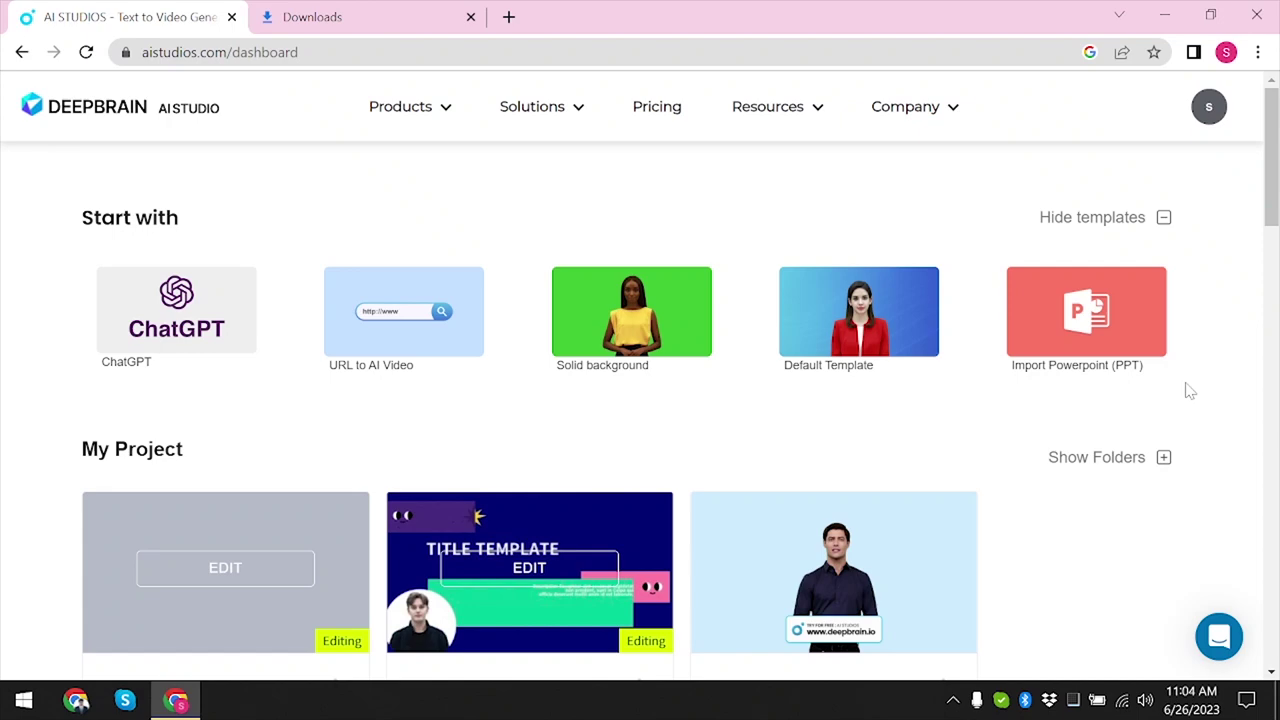
{"action": "scroll", "coordinate": [188, 526], "scroll_direction": "down", "scroll_amount": 2}
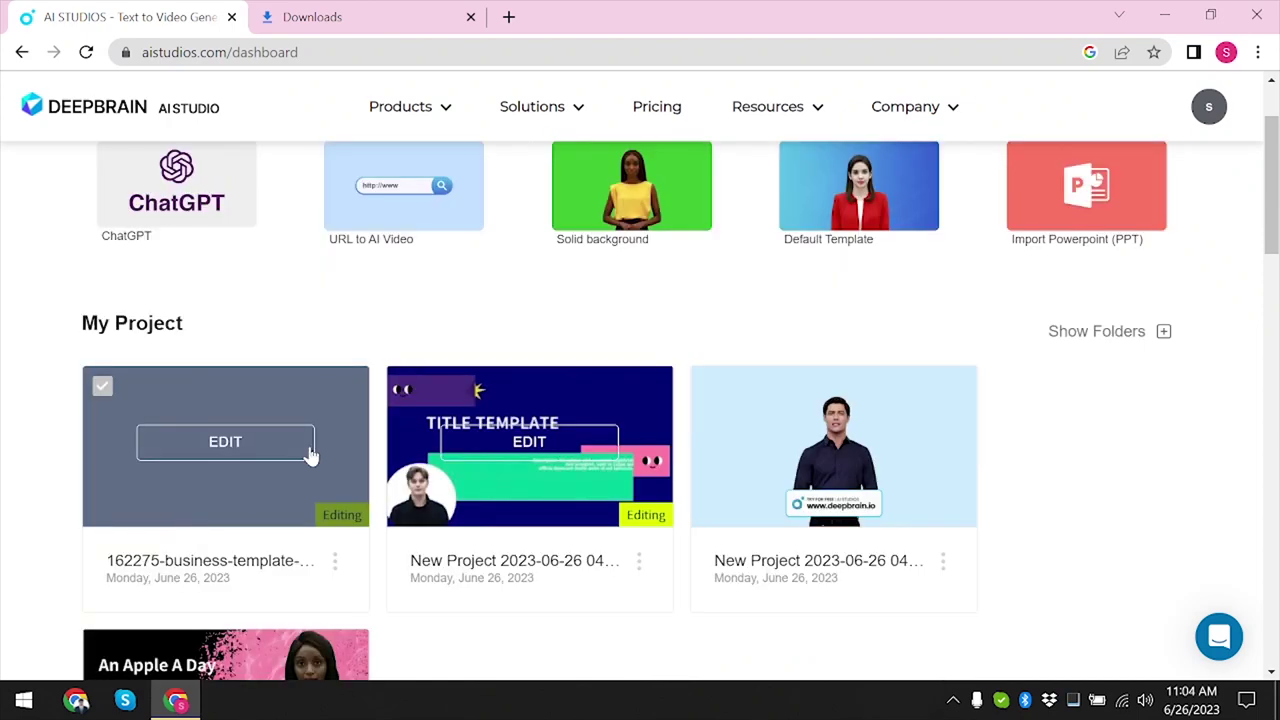
{"action": "scroll", "coordinate": [310, 453], "scroll_direction": "down", "scroll_amount": 4}
{"action": "scroll", "coordinate": [310, 453], "scroll_direction": "up", "scroll_amount": 3}
{"action": "scroll", "coordinate": [310, 455], "scroll_direction": "up", "scroll_amount": 3}
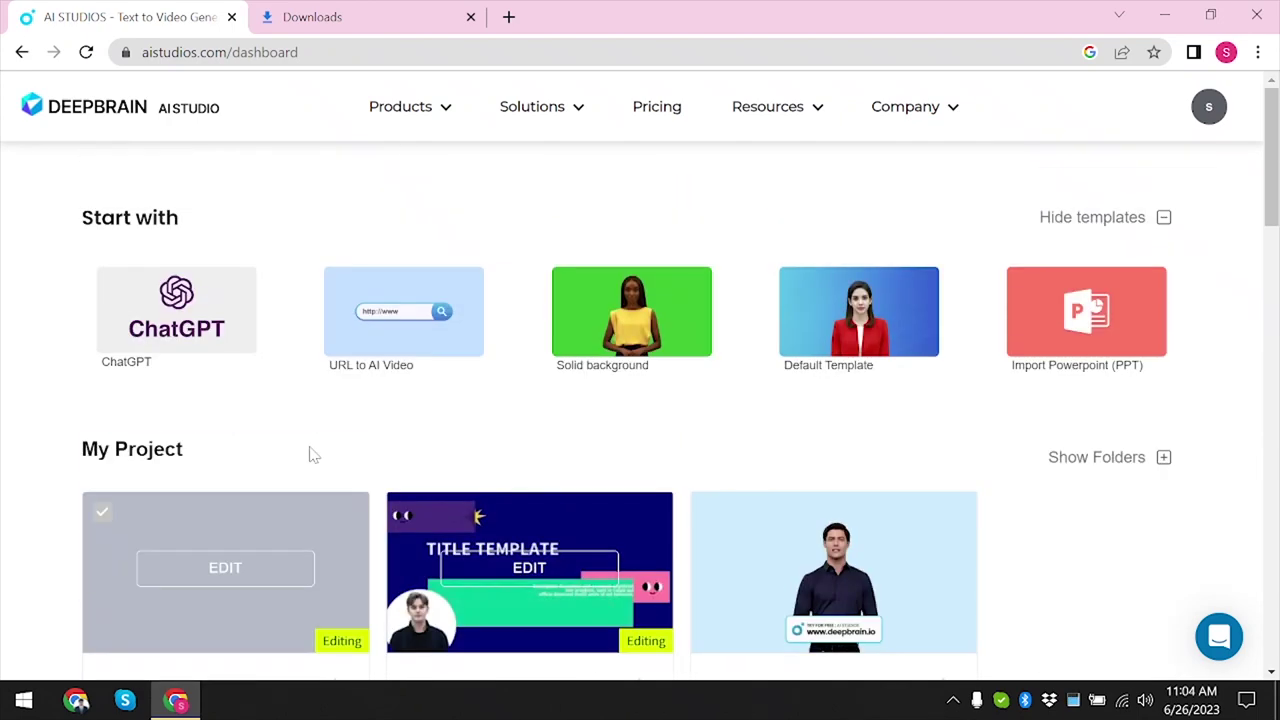
Browse the web templates by use case, including Hobby, Sales, Business, SocialMedia, Presentation, Education, Event and News, ending on Beauty
{"action": "scroll", "coordinate": [241, 620], "scroll_direction": "down", "scroll_amount": 9}
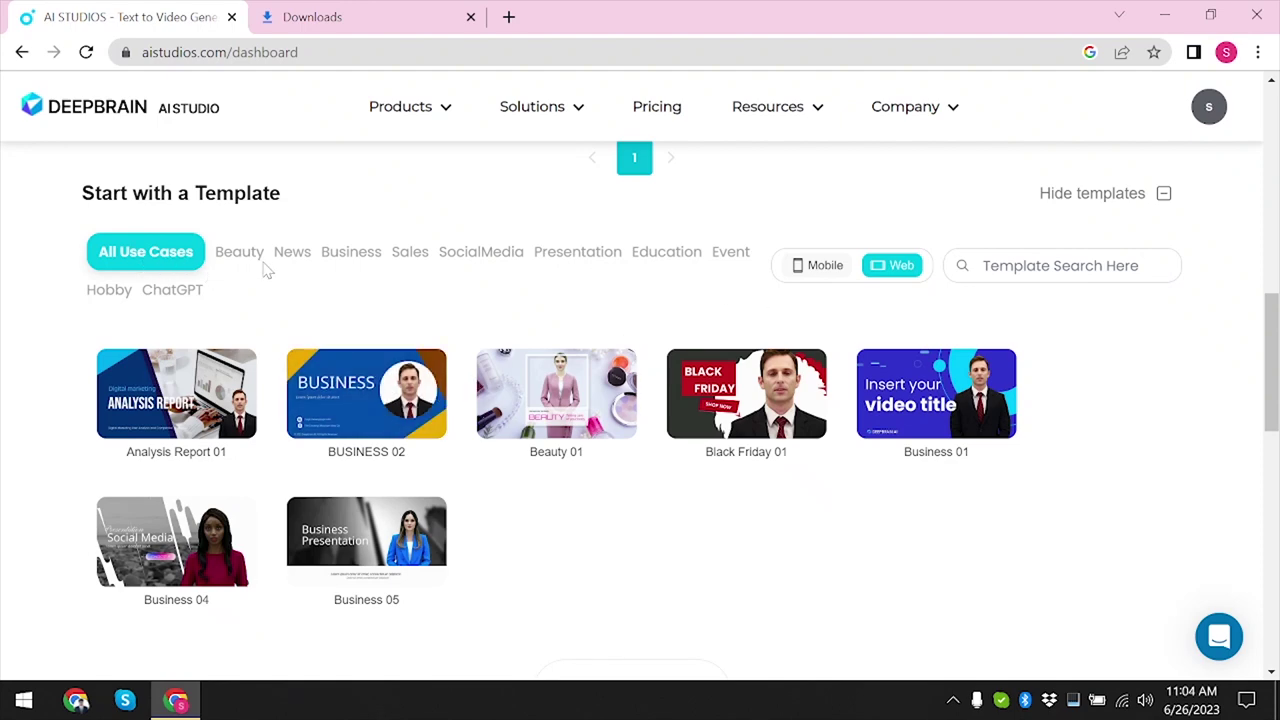
{"action": "left_click", "coordinate": [232, 258]}
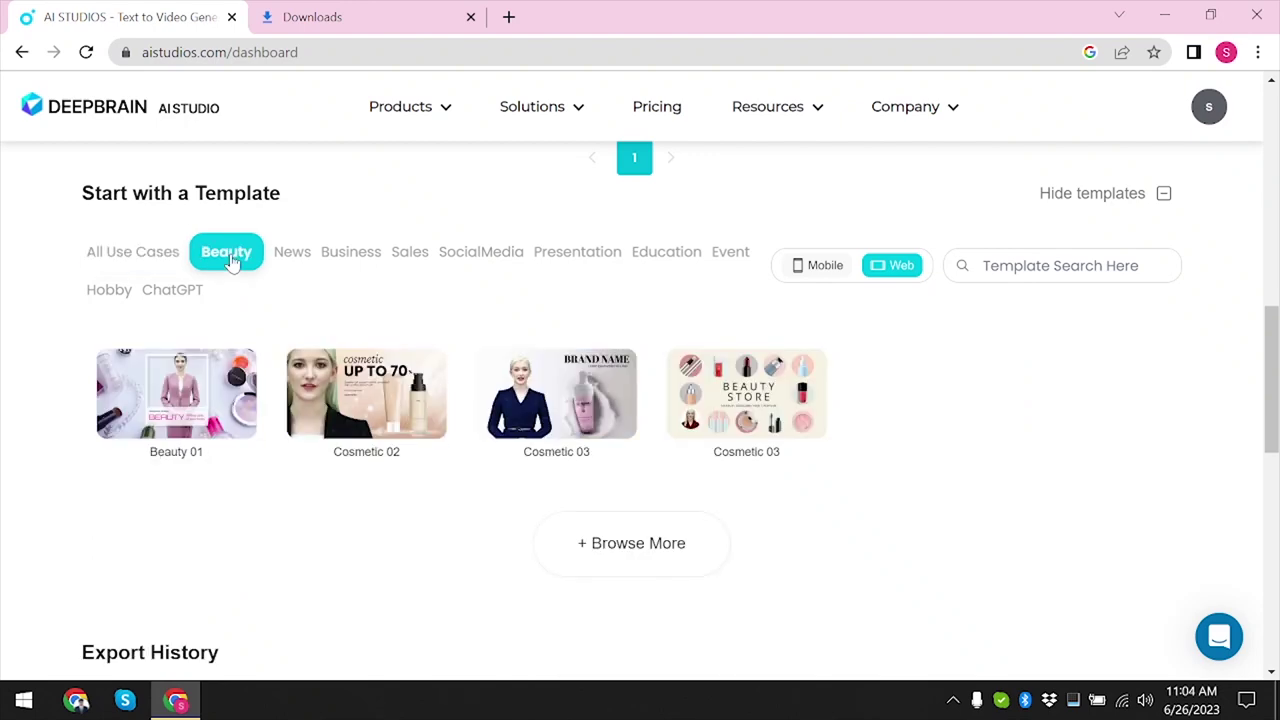
{"action": "left_click", "coordinate": [110, 290]}
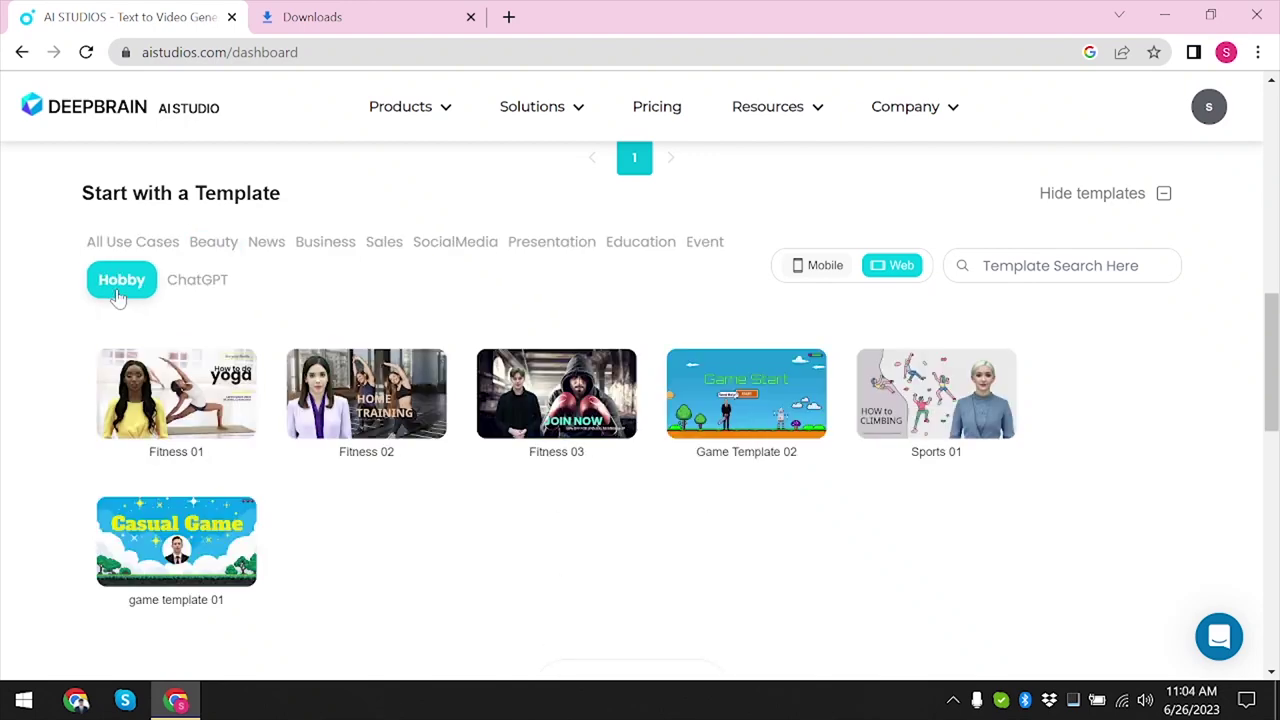
{"action": "left_click", "coordinate": [369, 246]}
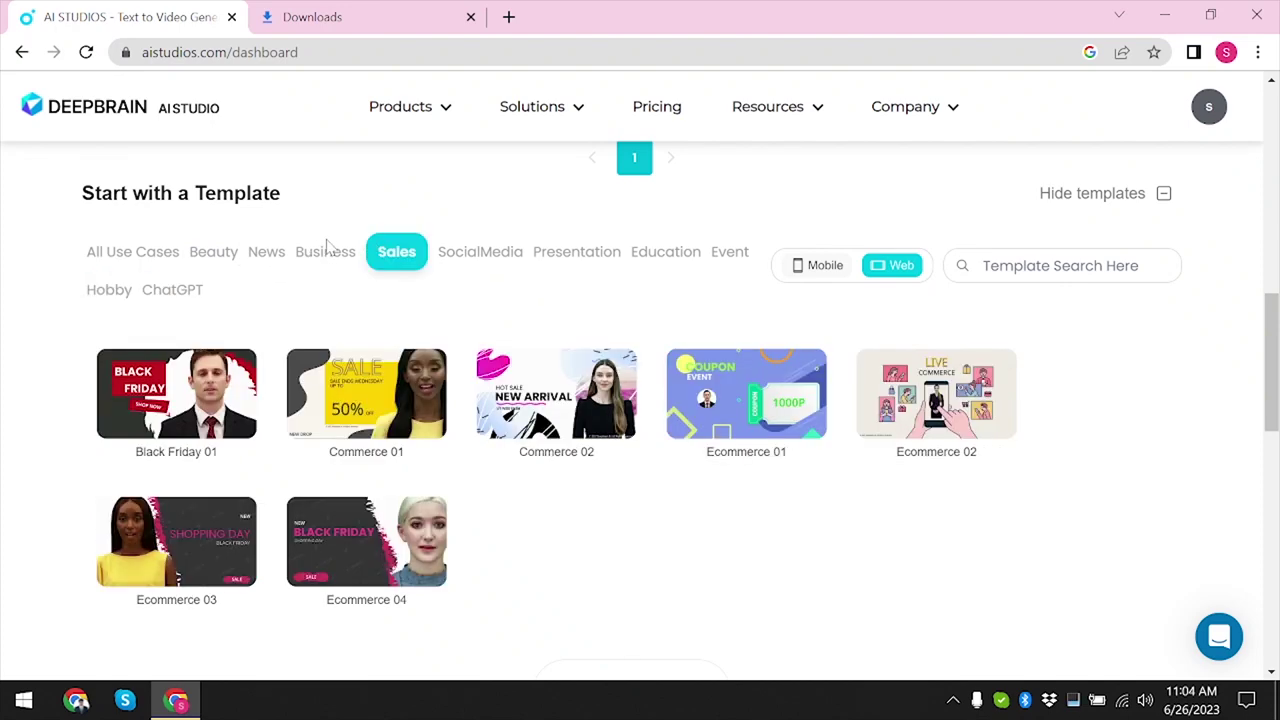
{"action": "left_click", "coordinate": [322, 255]}
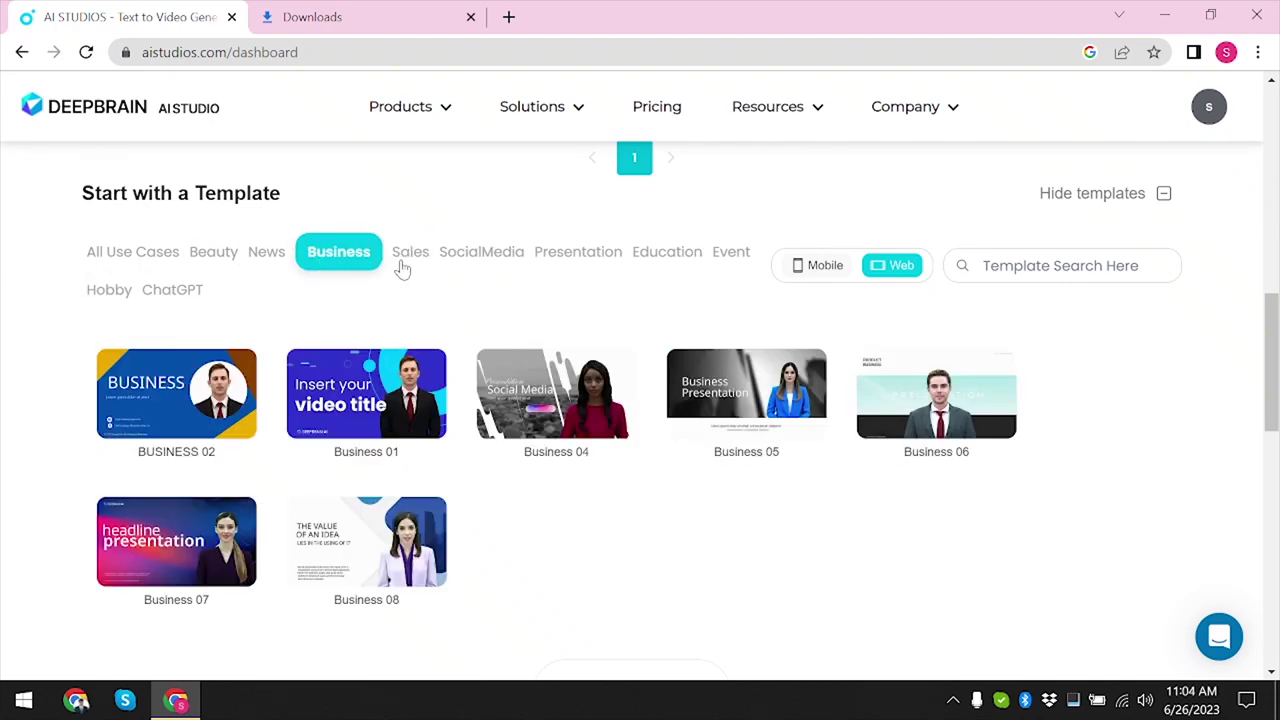
{"action": "left_click", "coordinate": [492, 260]}
{"action": "left_click", "coordinate": [600, 255]}
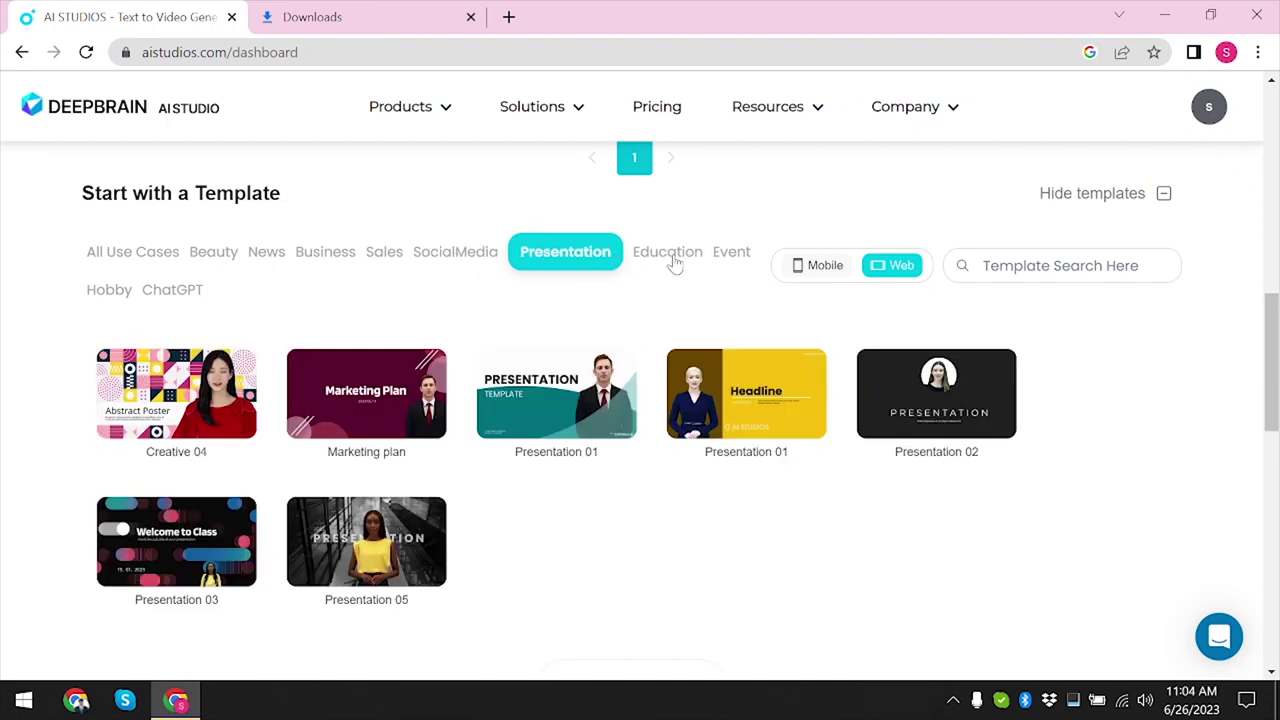
{"action": "left_click", "coordinate": [673, 262]}
{"action": "left_click", "coordinate": [731, 257]}
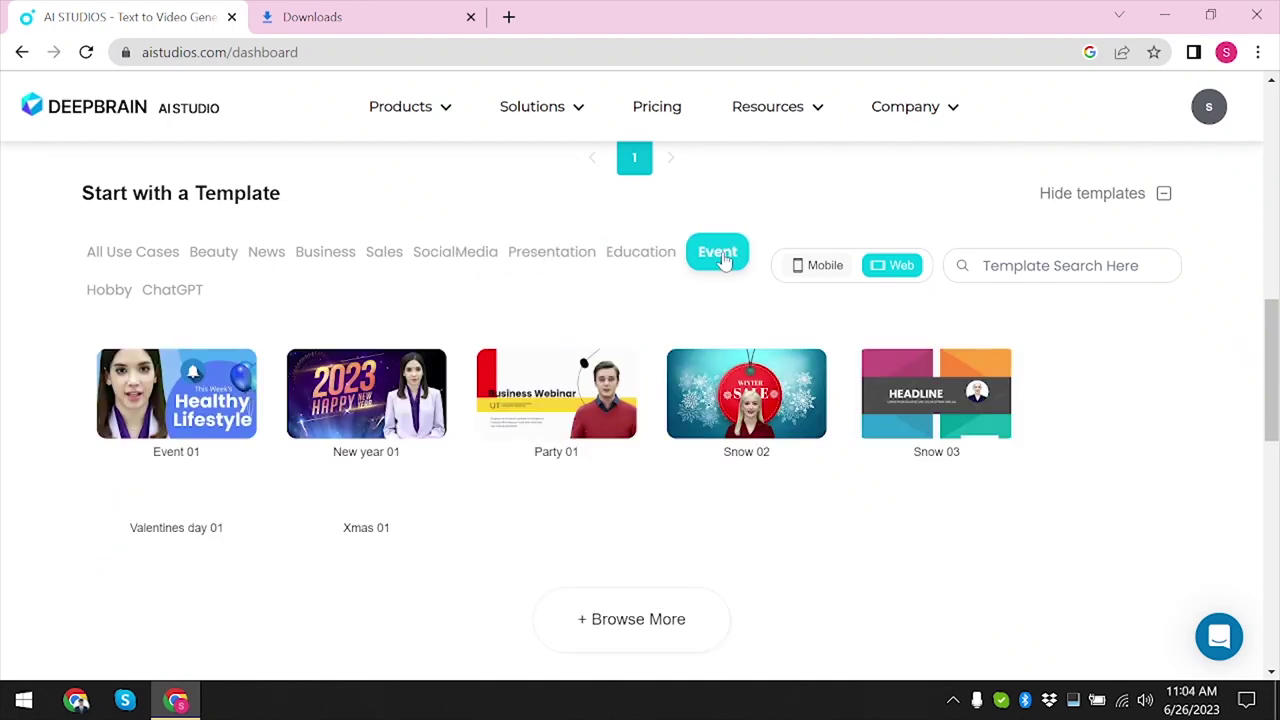
{"action": "left_click", "coordinate": [302, 262]}
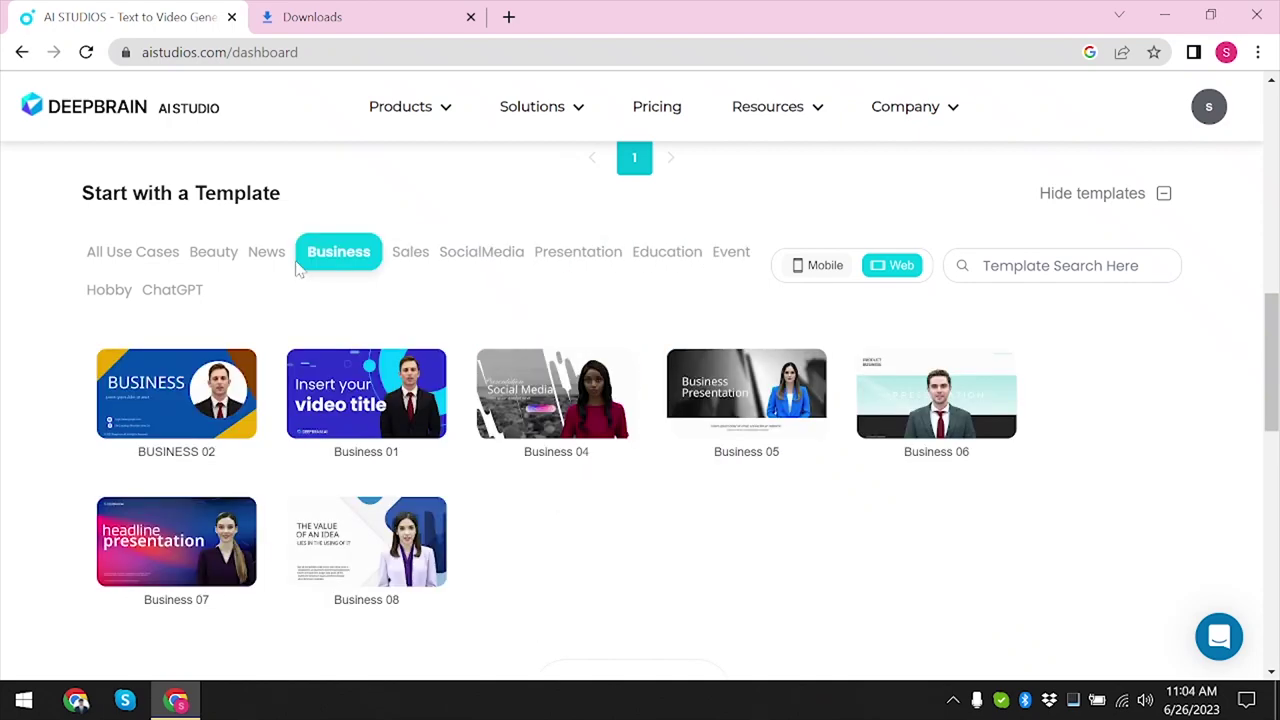
{"action": "left_click", "coordinate": [268, 256]}
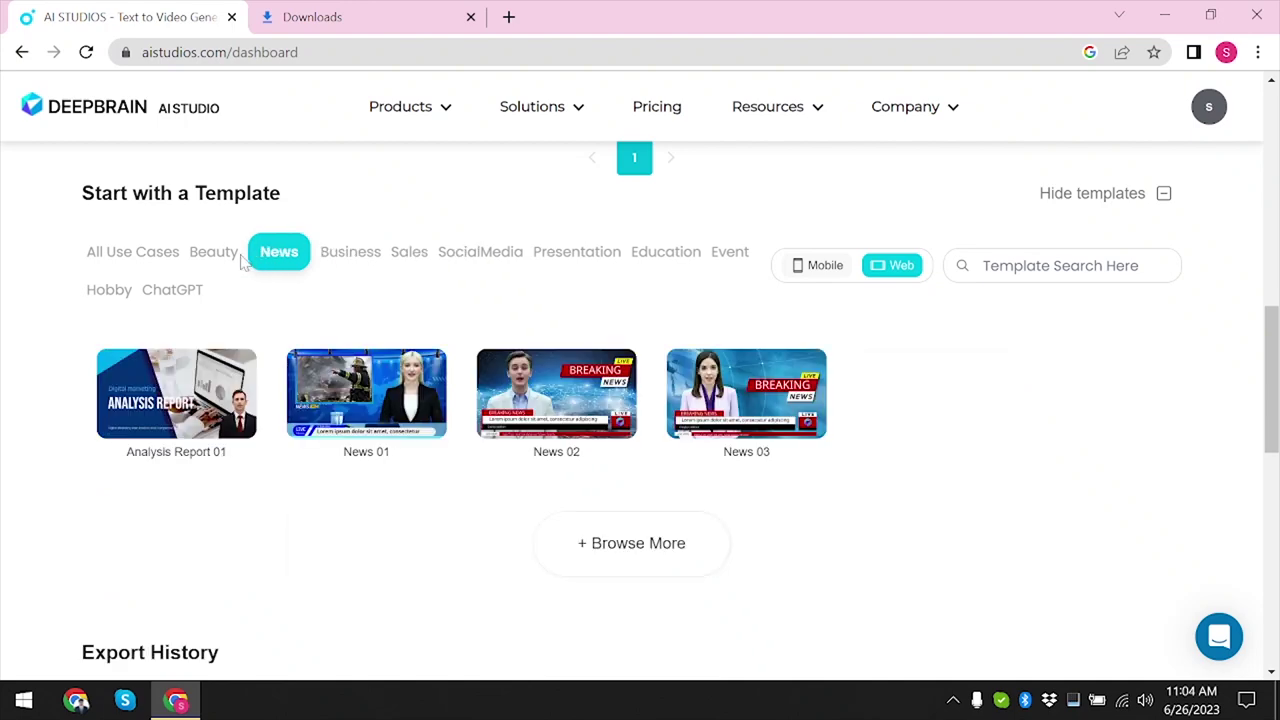
{"action": "left_click", "coordinate": [215, 261]}
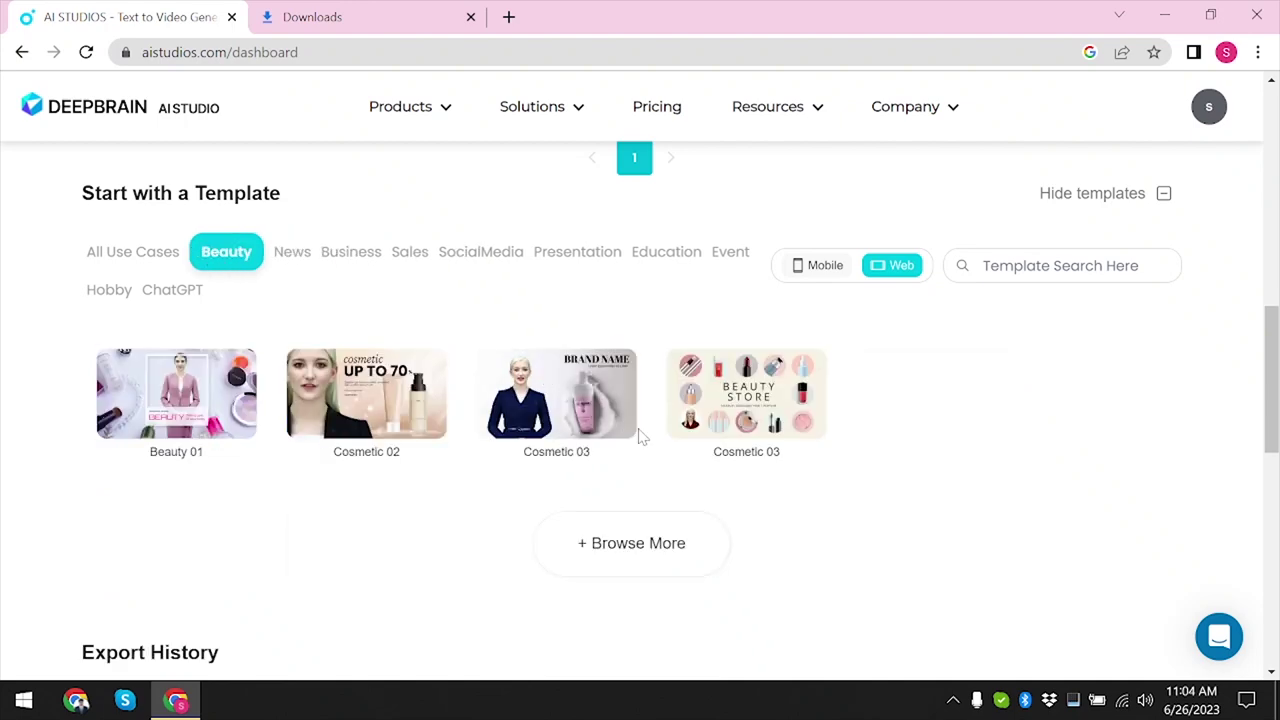
Preview the Beauty Store template's sample video, skipping ahead past the middle, then pause it and close the preview
{"action": "left_click", "coordinate": [704, 415]}
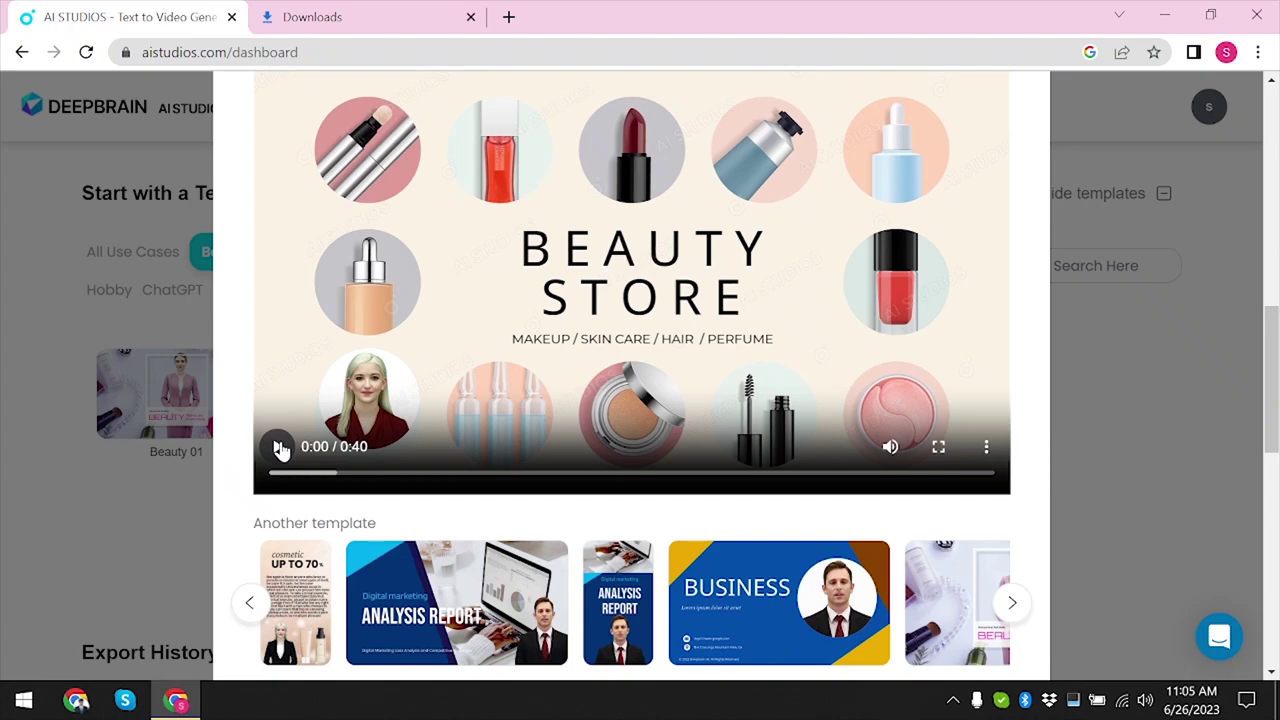
{"action": "left_click", "coordinate": [281, 449]}
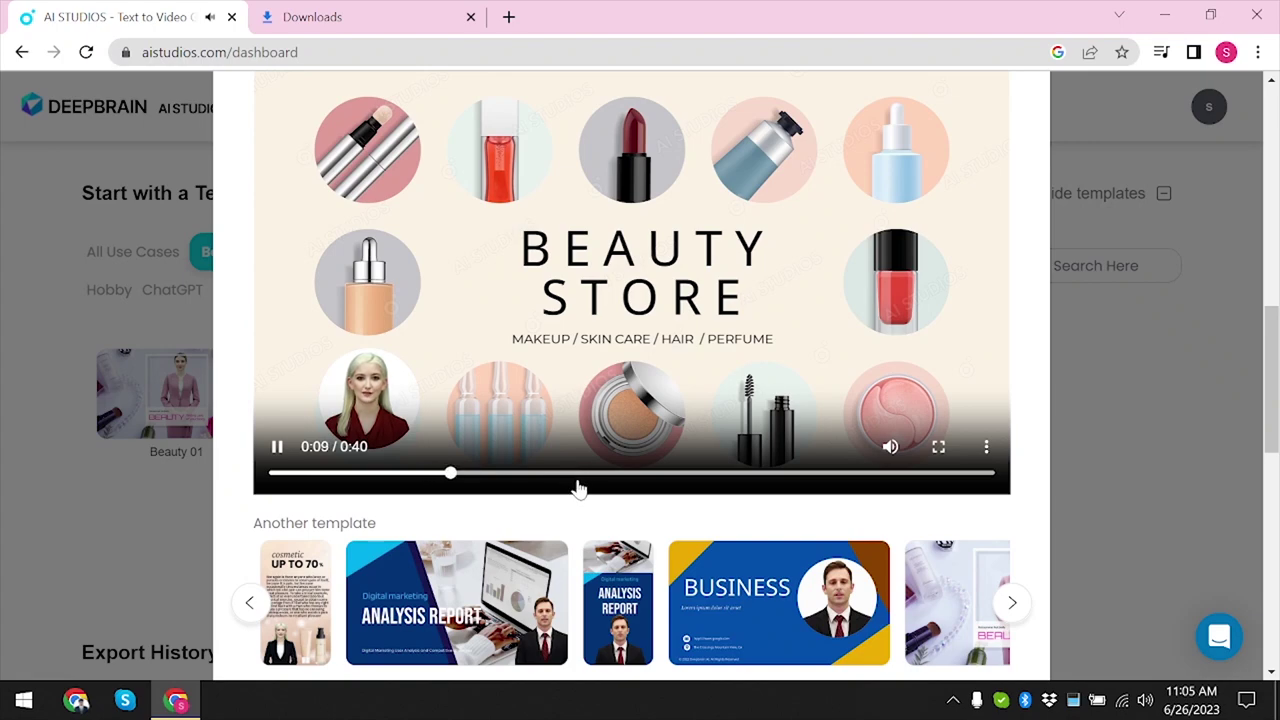
{"action": "left_click", "coordinate": [655, 475]}
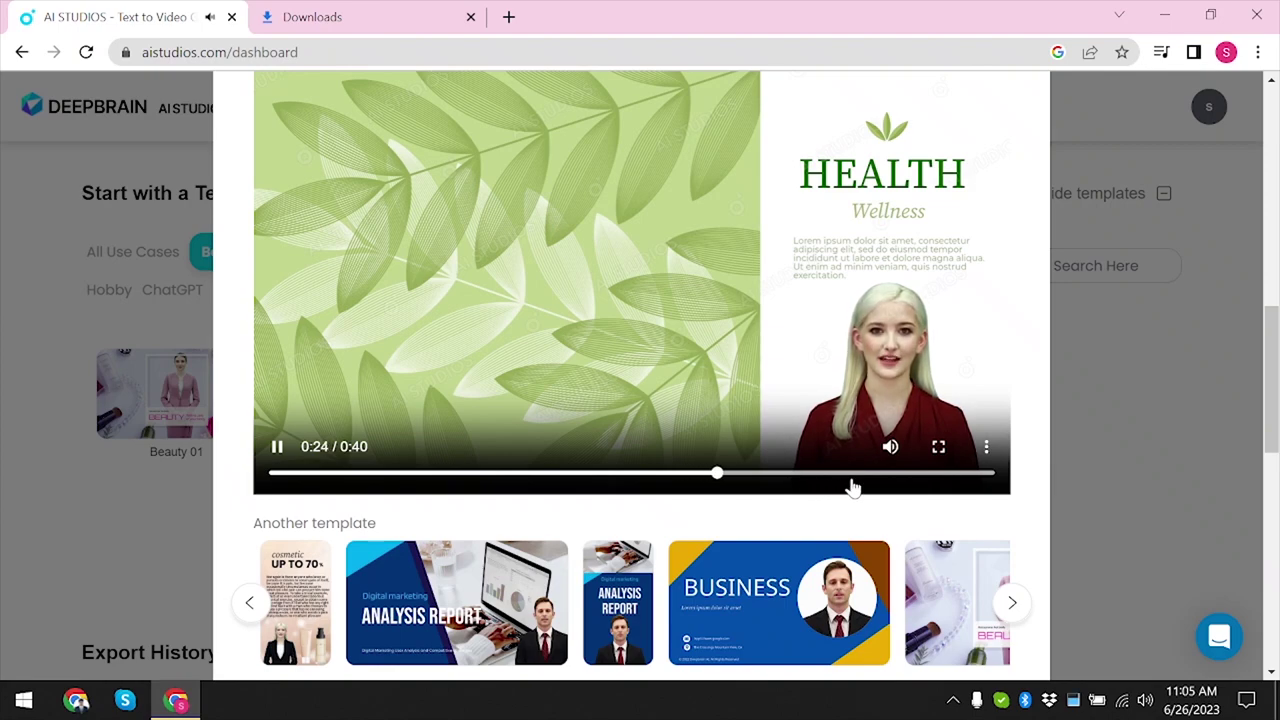
{"action": "scroll", "coordinate": [852, 487], "scroll_direction": "up", "scroll_amount": 1}
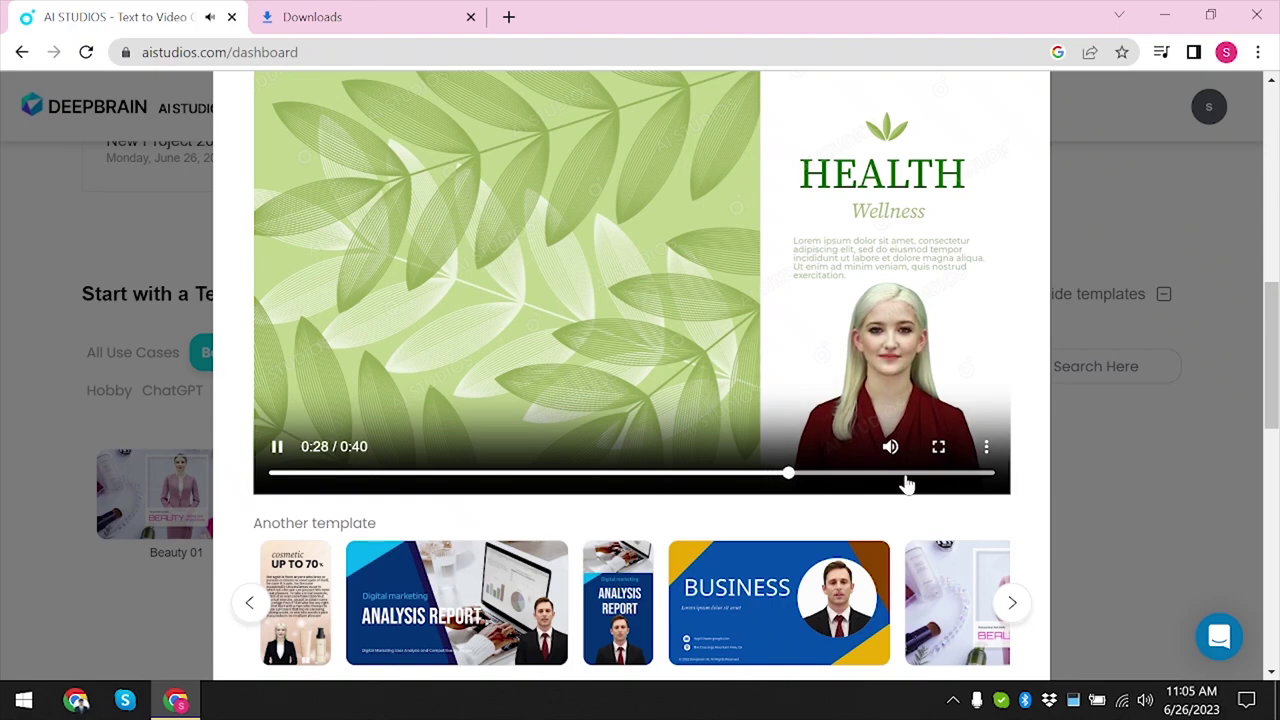
{"action": "scroll", "coordinate": [905, 485], "scroll_direction": "up", "scroll_amount": 3}
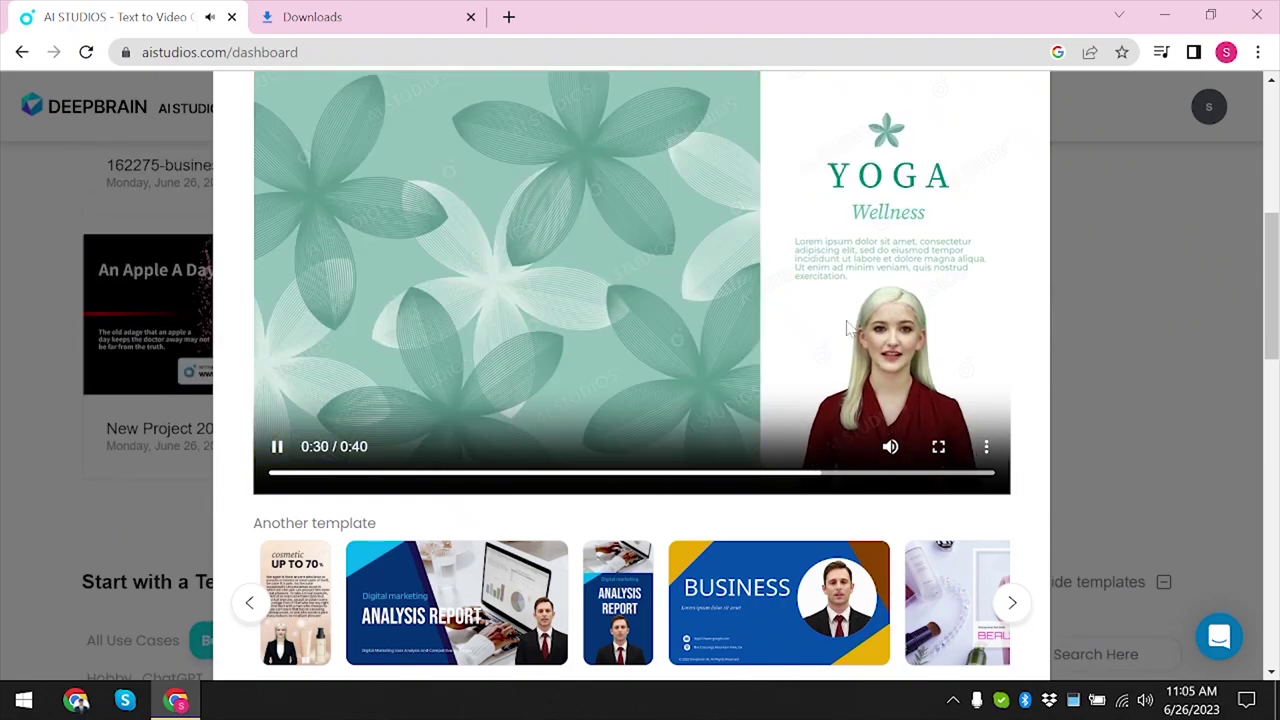
{"action": "left_click", "coordinate": [277, 446]}
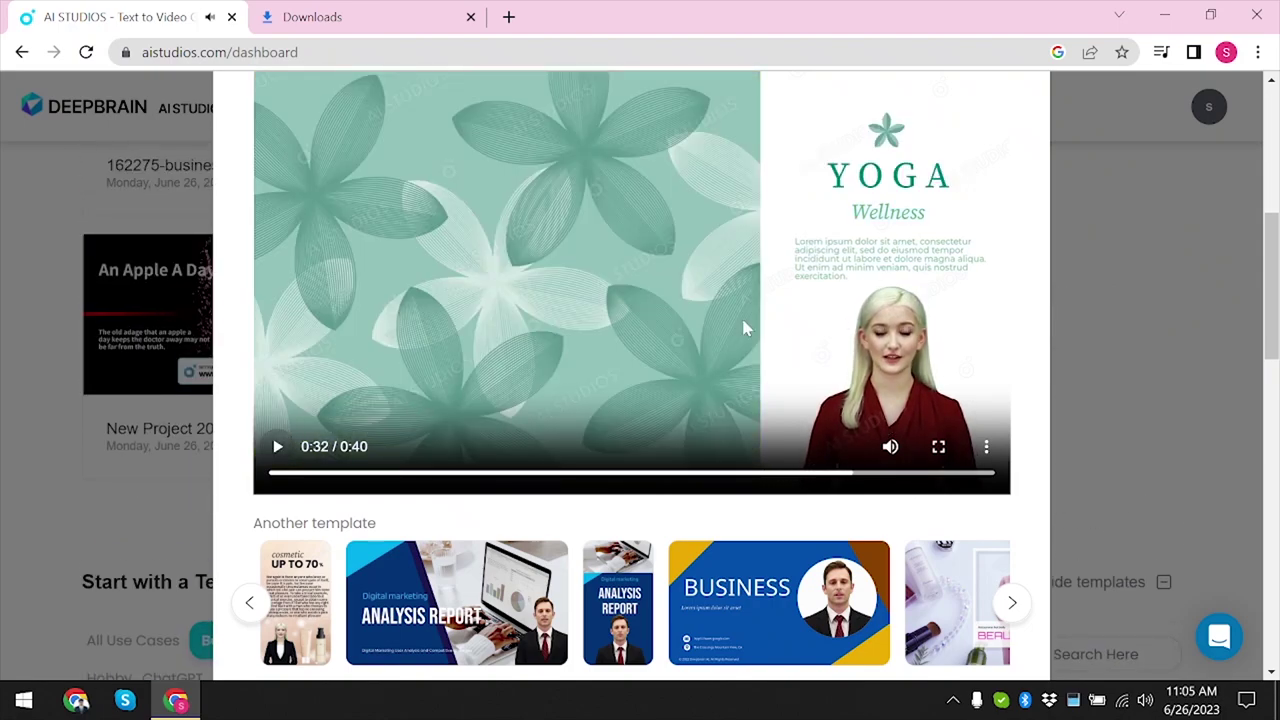
{"action": "scroll", "coordinate": [743, 328], "scroll_direction": "up", "scroll_amount": 5}
{"action": "left_click", "coordinate": [1208, 357]}
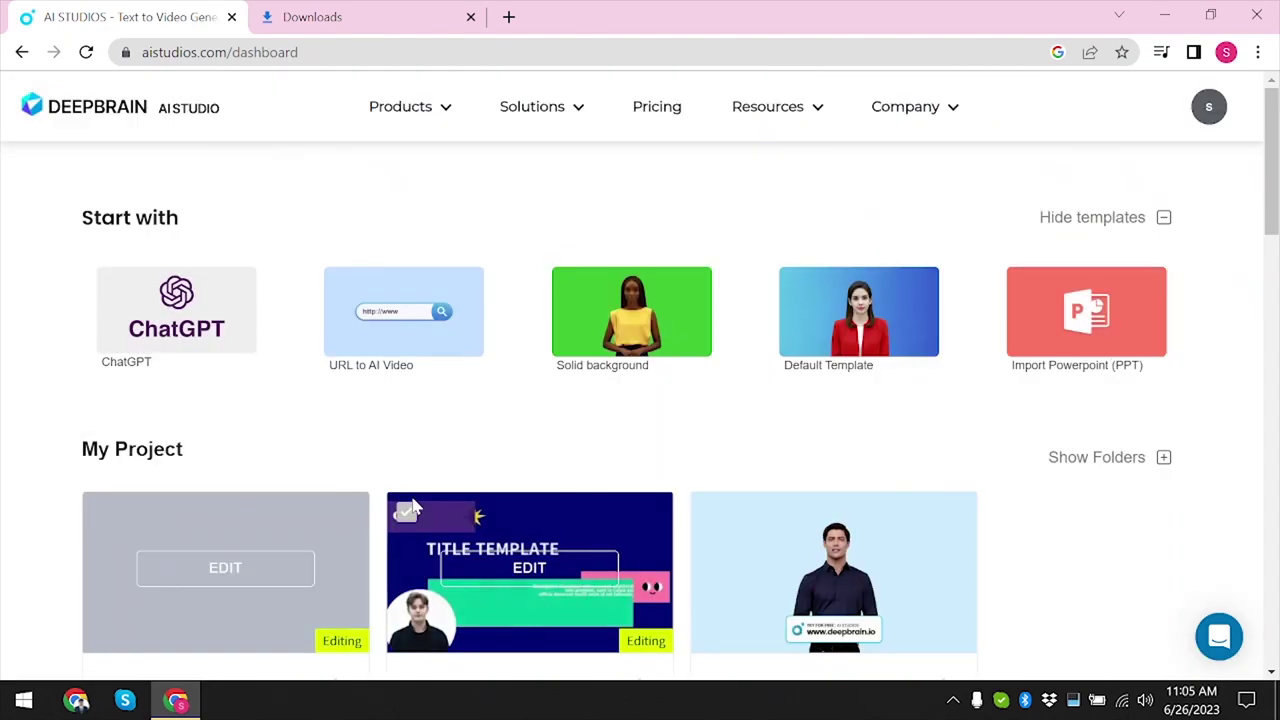
{"action": "scroll", "coordinate": [410, 510], "scroll_direction": "down", "scroll_amount": 8}
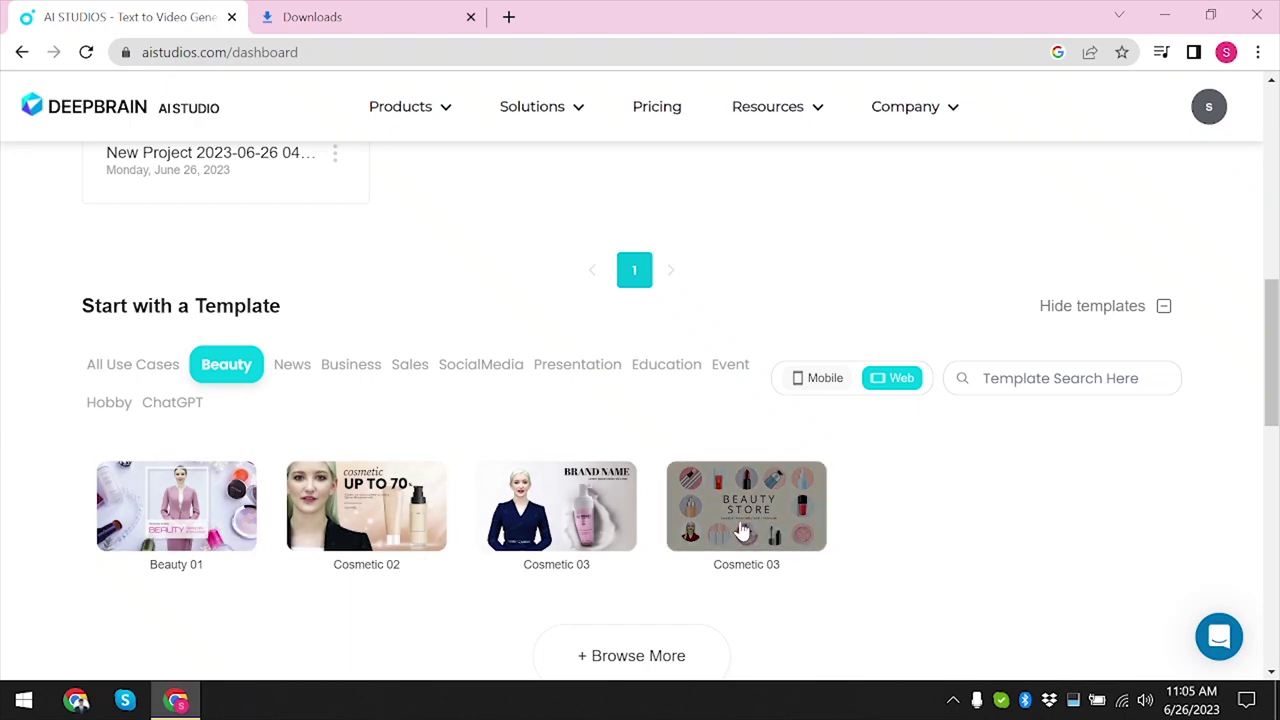
{"action": "scroll", "coordinate": [744, 531], "scroll_direction": "up", "scroll_amount": 2}
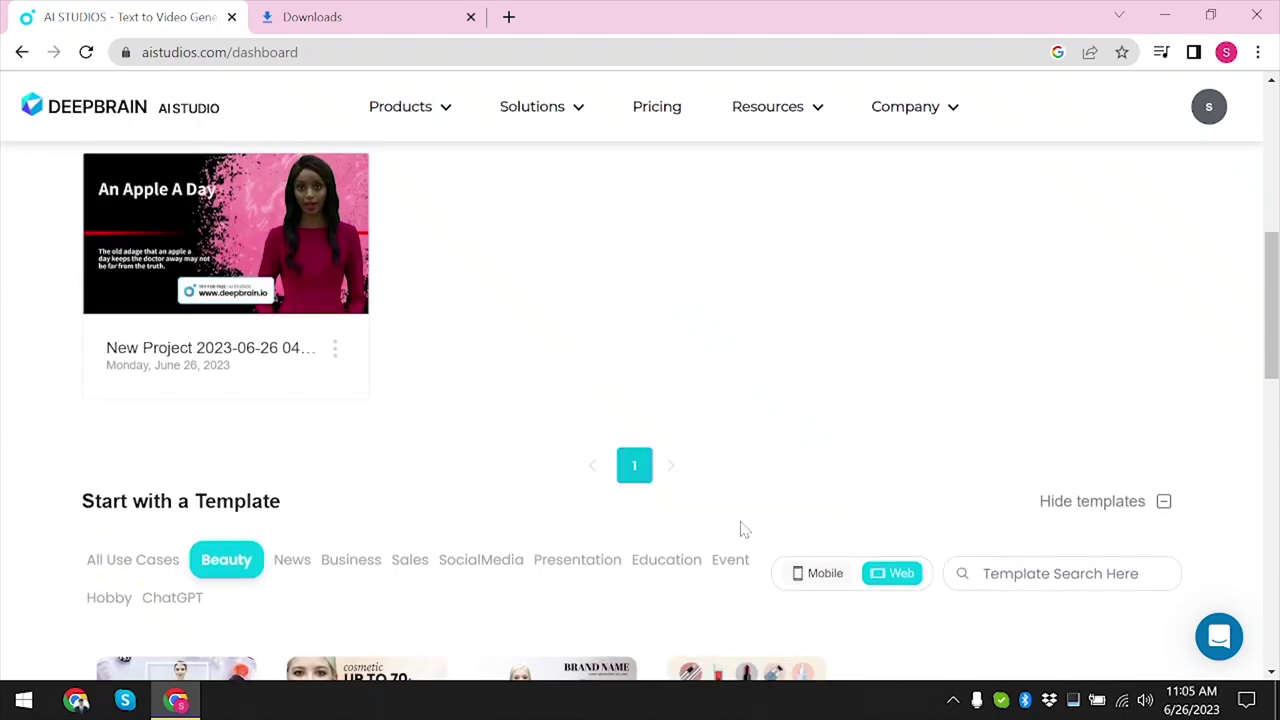